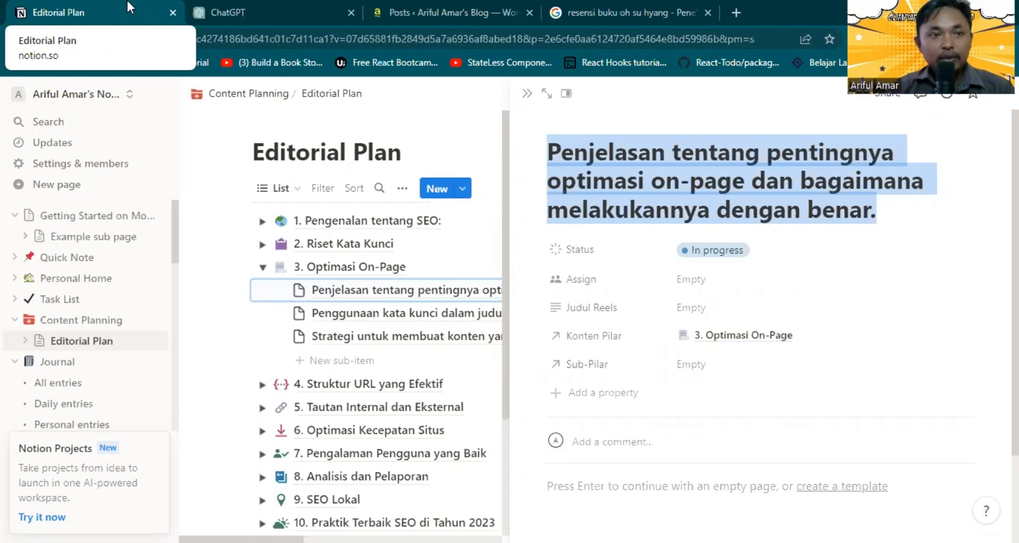
- Look over the open ChatGPT page, the WordPress posts list and the Google results for the book review search
mouse_move(244, 3)
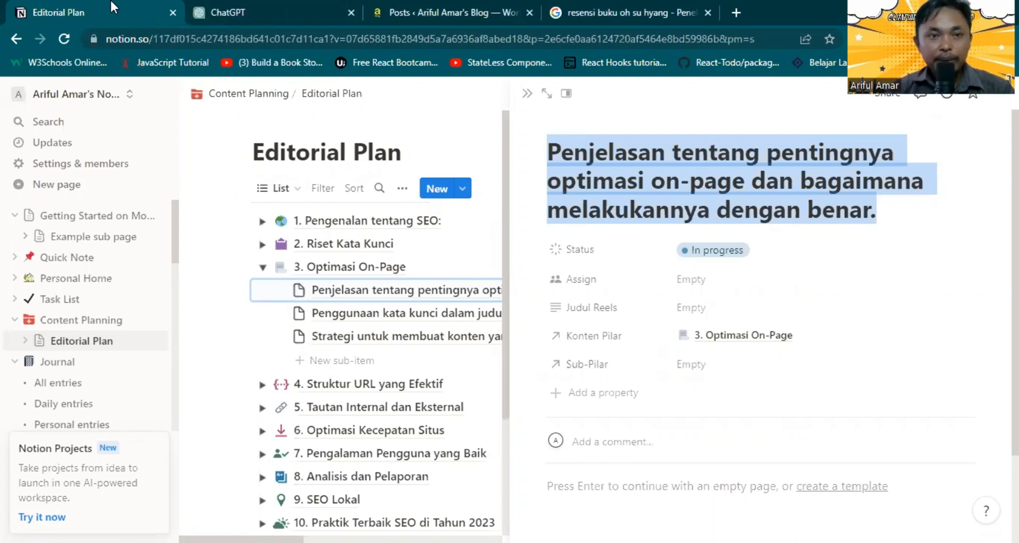
click(242, 1)
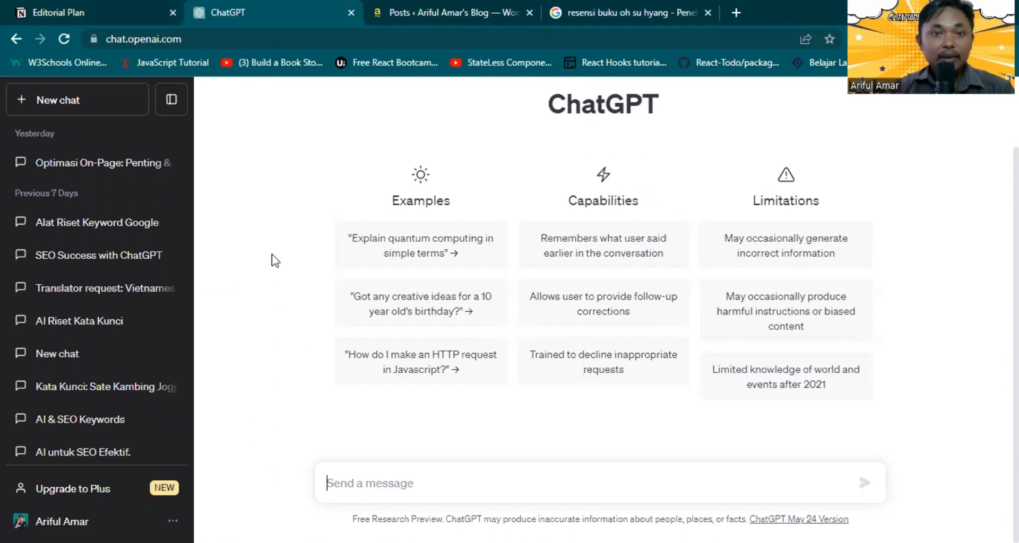
click(389, 3)
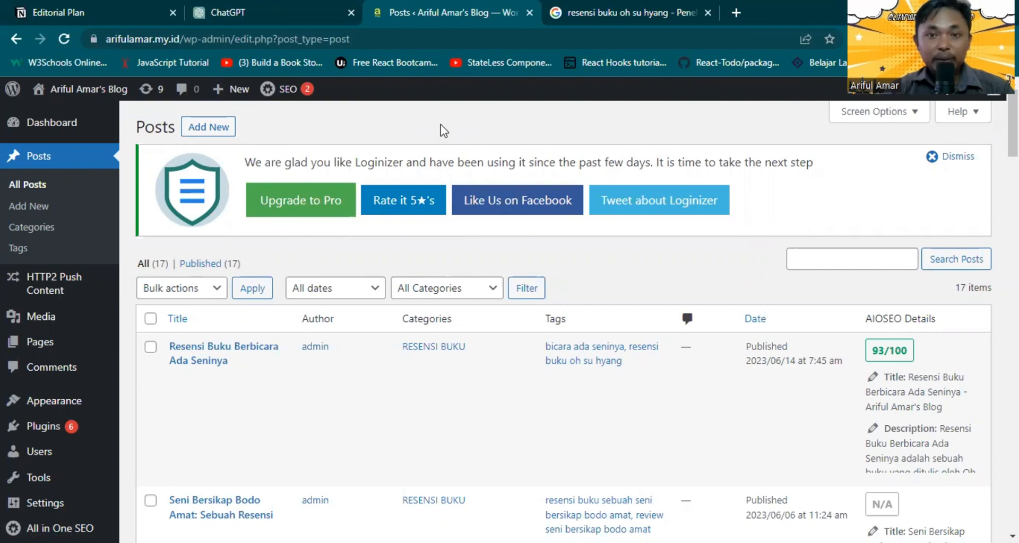
click(580, 4)
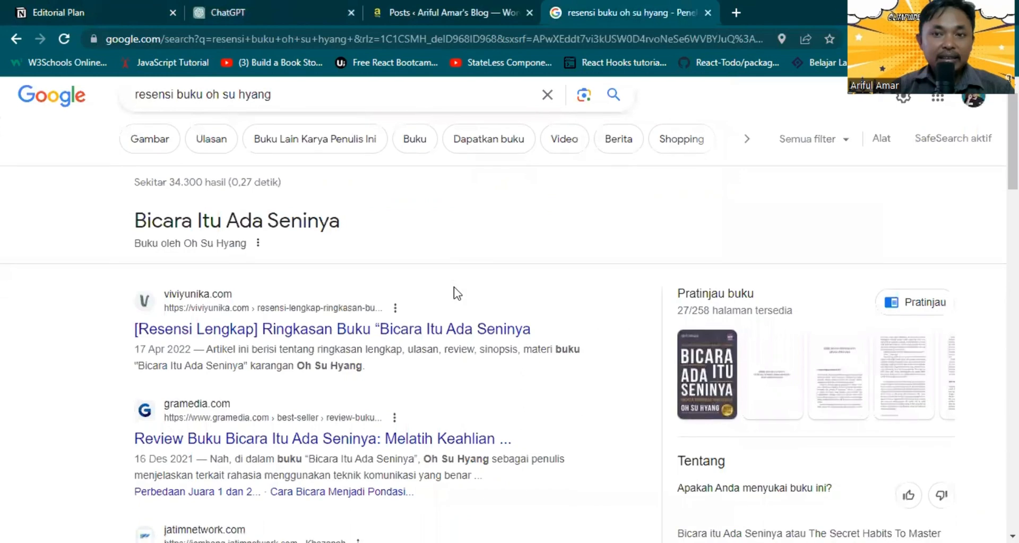
scroll(454, 287, down, 3)
scroll(453, 288, up, 4)
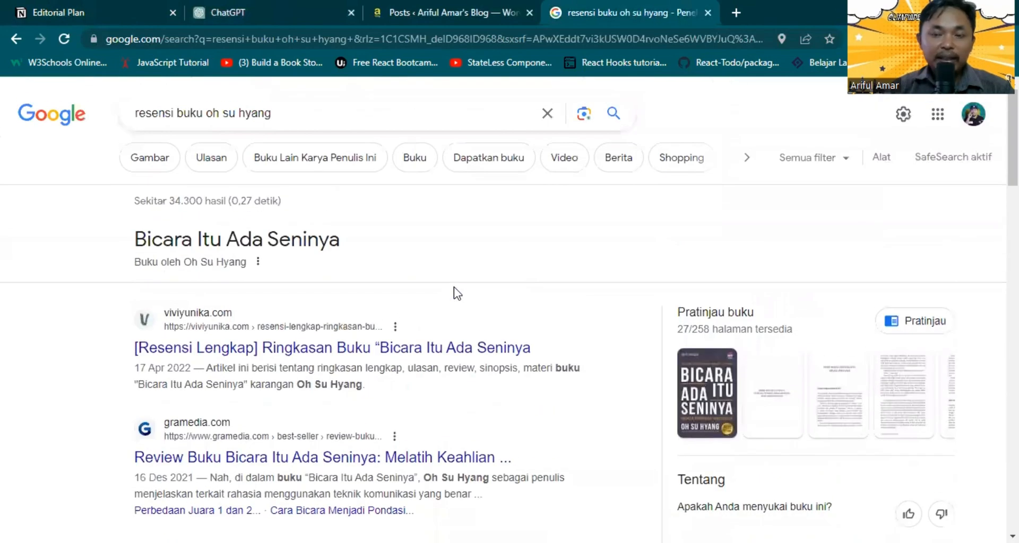
scroll(454, 288, down, 1)
scroll(454, 288, up, 1)
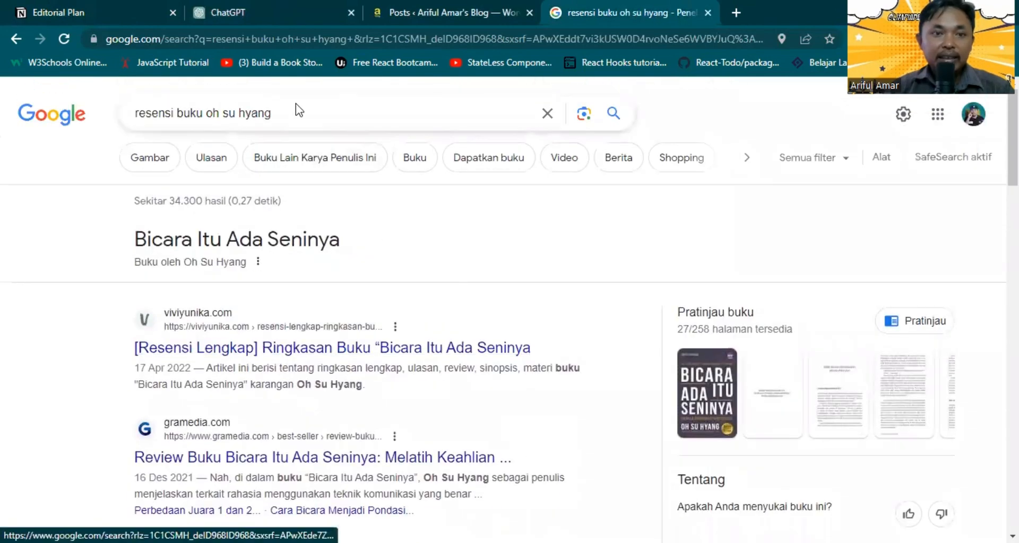
- Search Google for "resensi the toyota way"
mouse_move(295, 113)
mouse_down()
mouse_move(197, 113)
mouse_move(283, 114)
mouse_up()
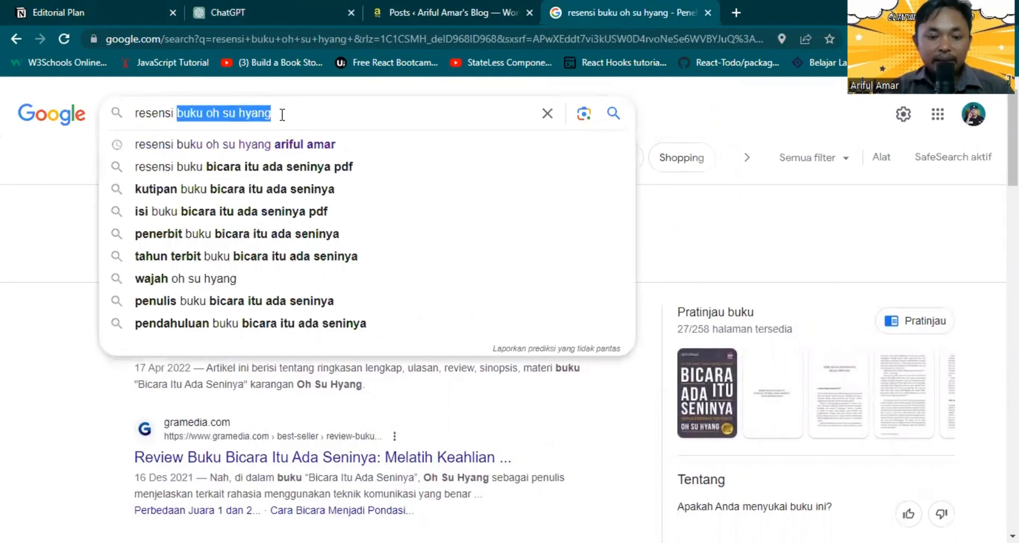
text(th)
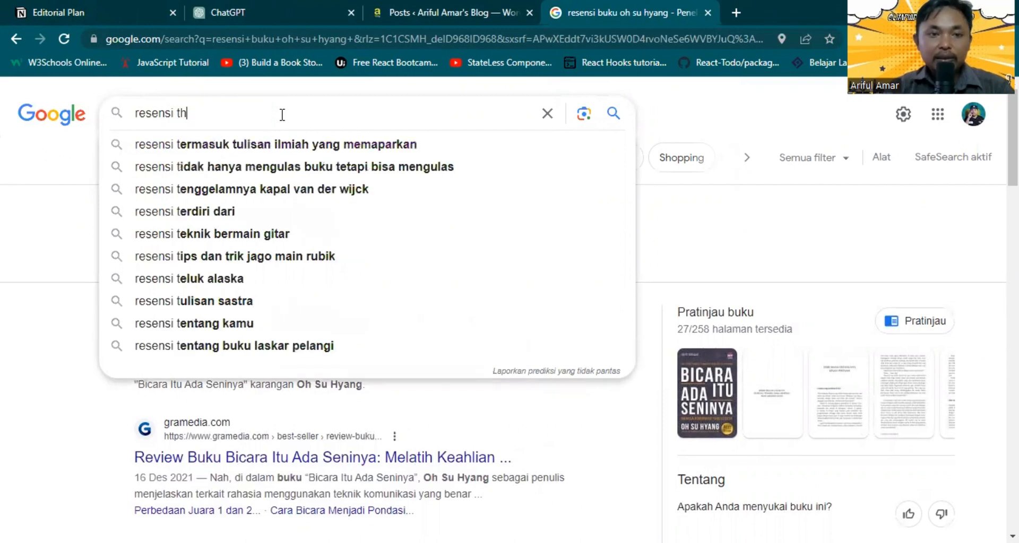
text(e toyota way)
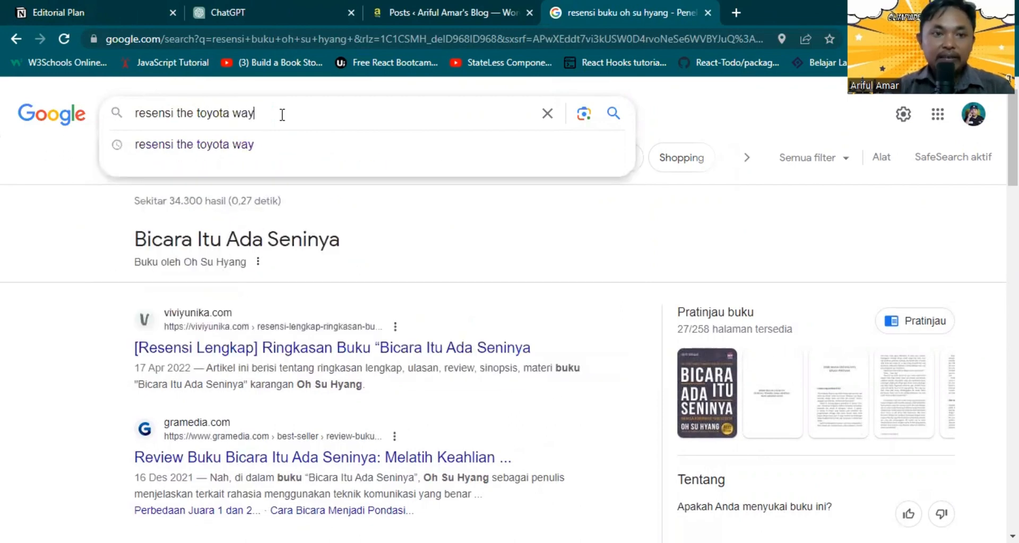
key(Return)
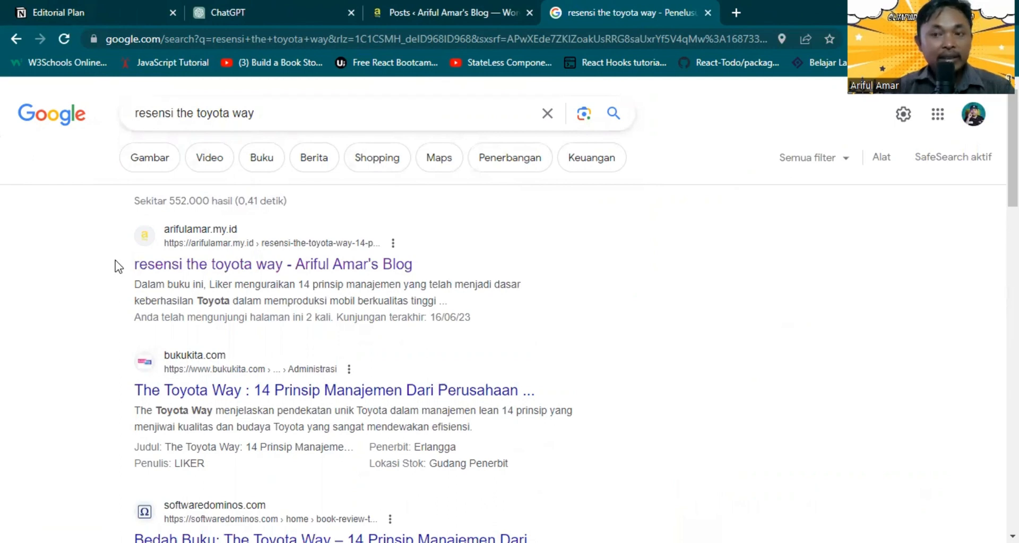
- Switch to the WordPress admin site and find All in One SEO in the list of installed plugins
click(212, 2)
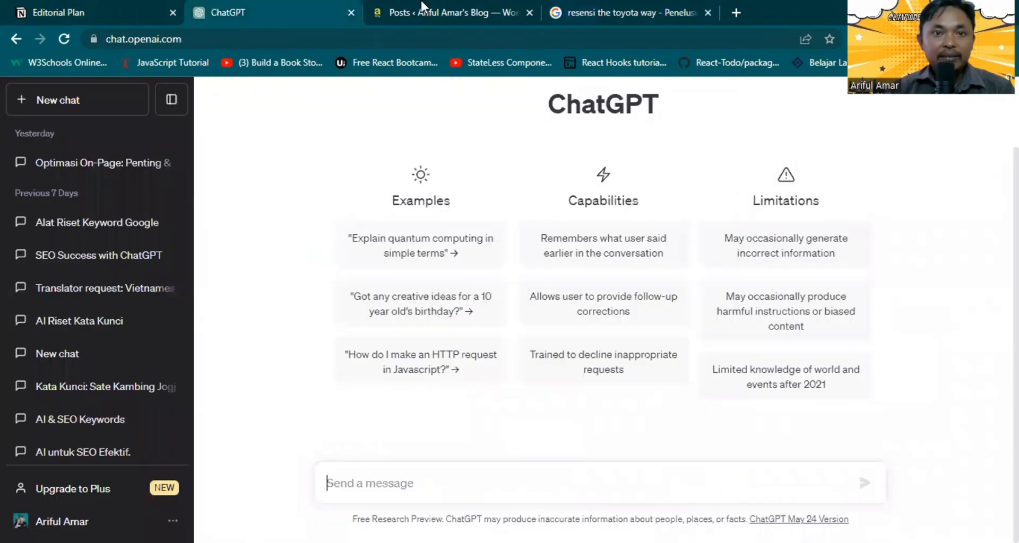
click(495, 3)
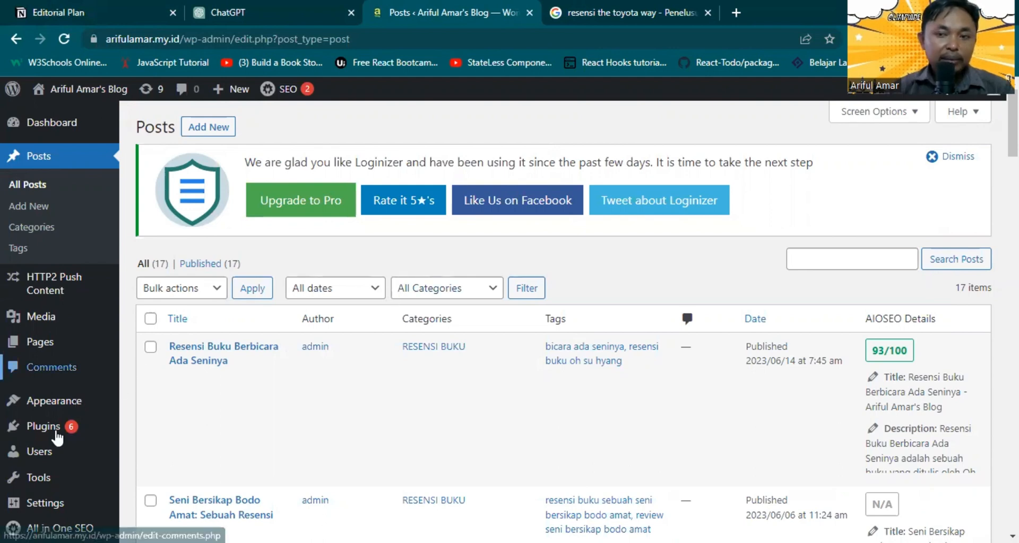
mouse_move(57, 436)
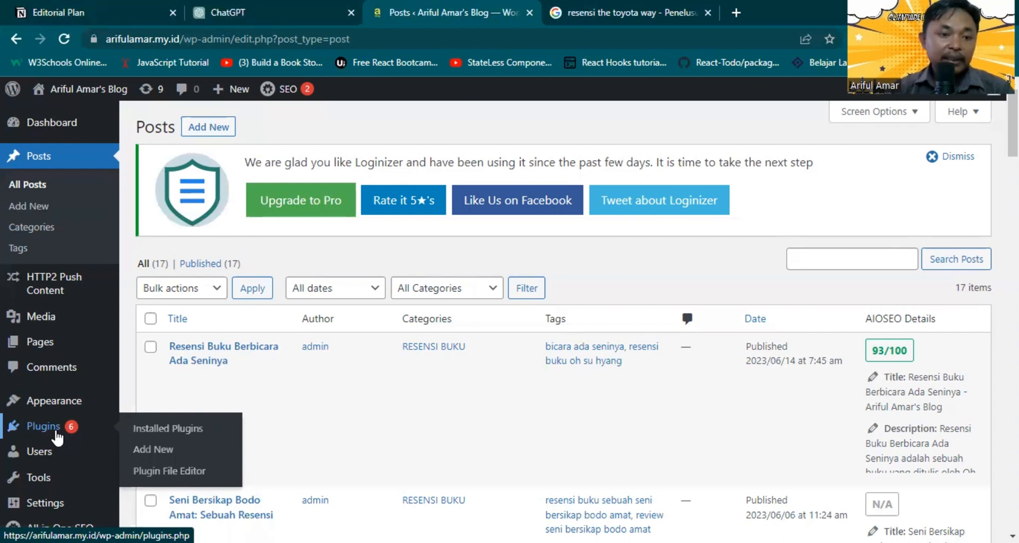
click(151, 435)
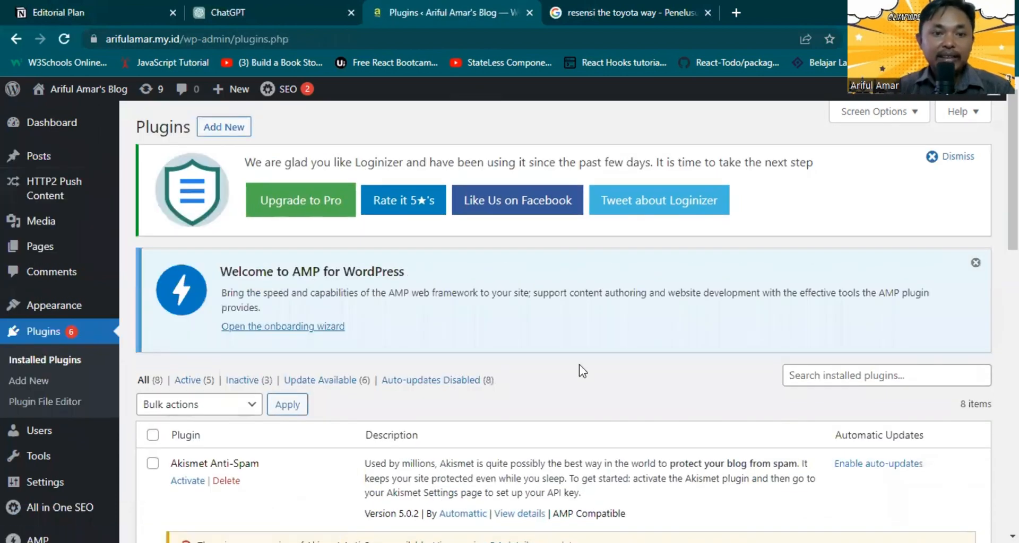
scroll(583, 372, down, 7)
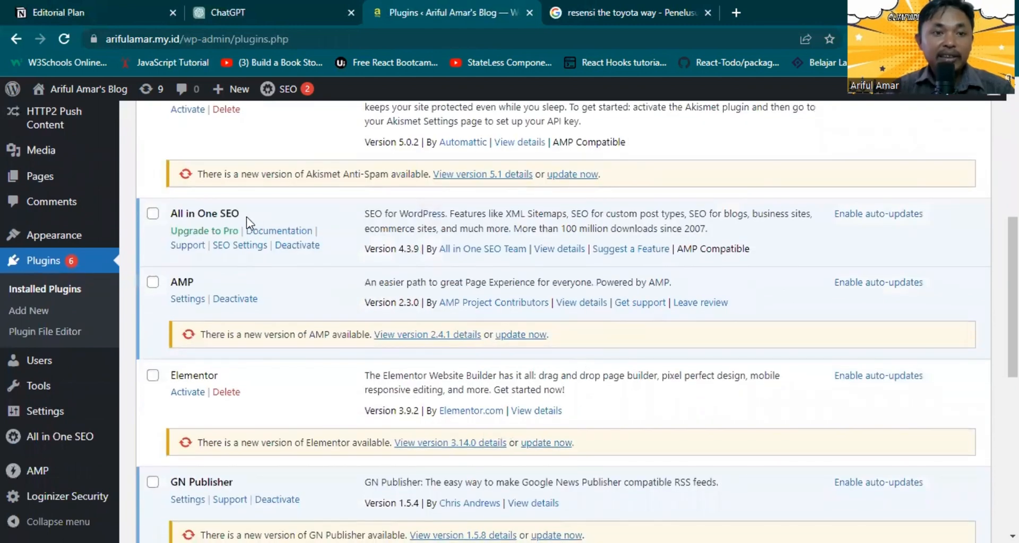
drag(237, 213, 167, 219)
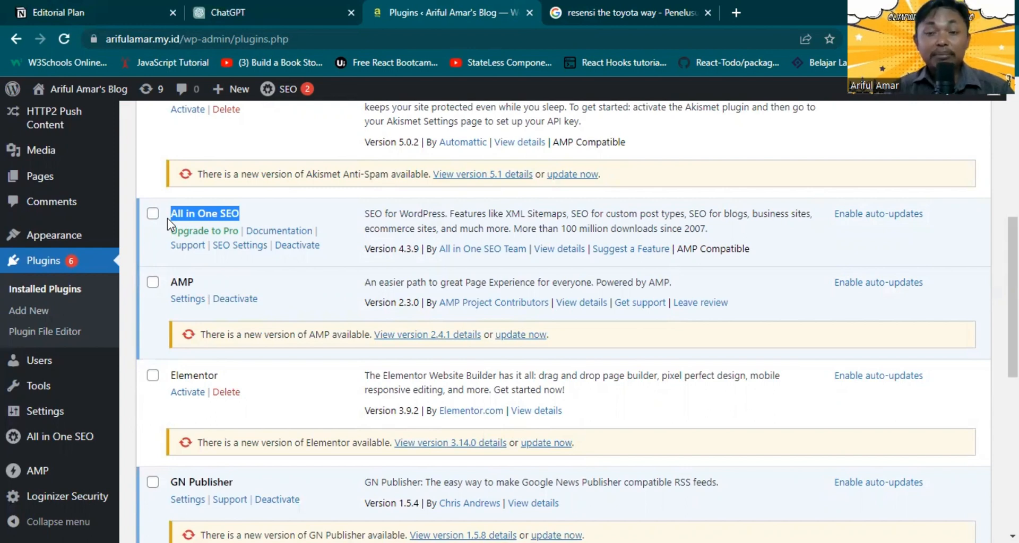
click(288, 214)
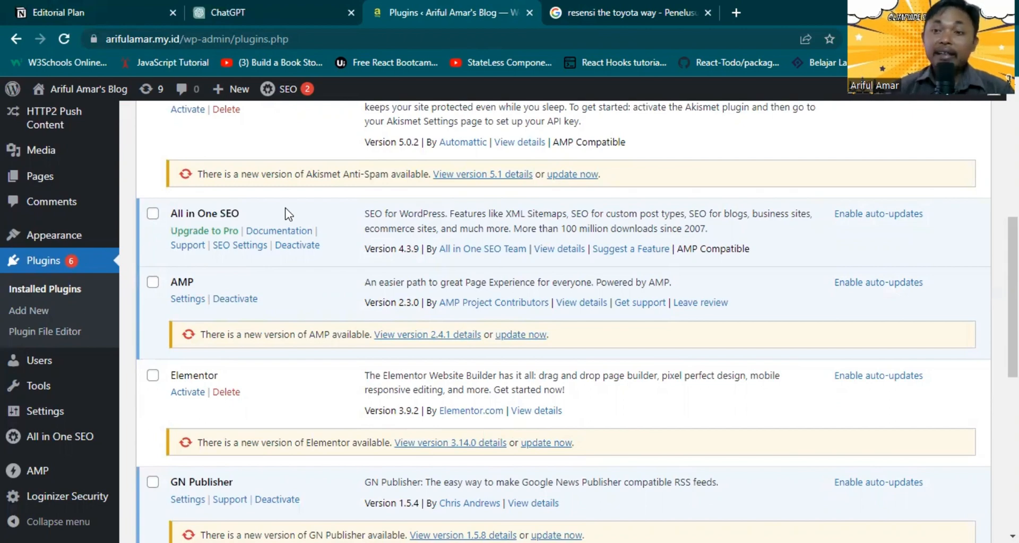
scroll(288, 214, up, 7)
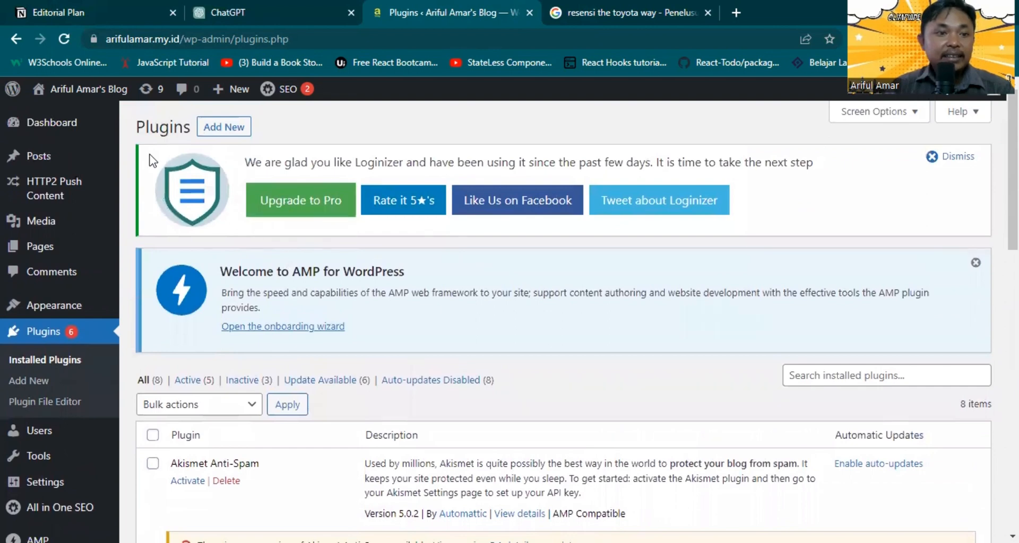
- Open the post "Resensi Buku Berbicara Ada Seninya" for editing from the full posts list and look over its opening content
mouse_move(66, 158)
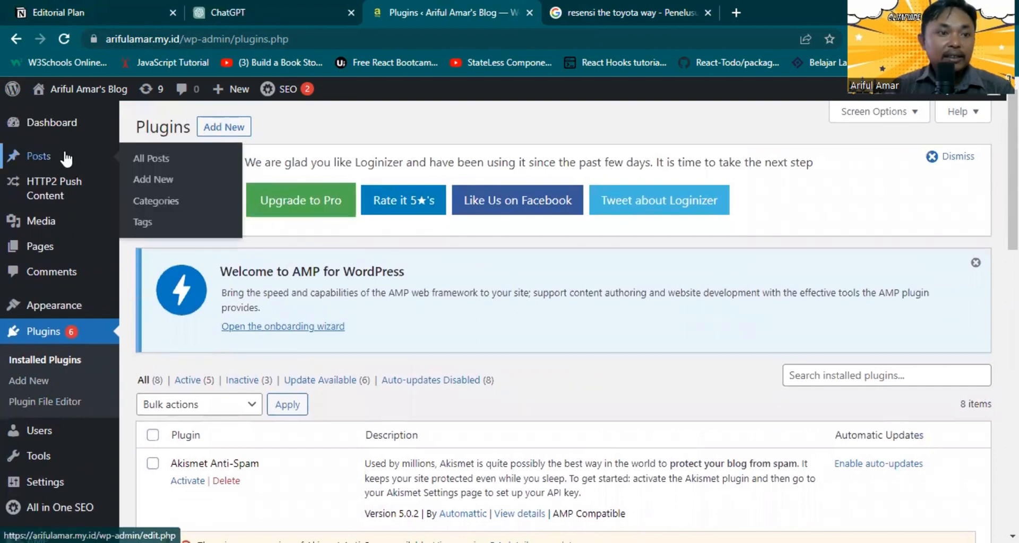
click(154, 160)
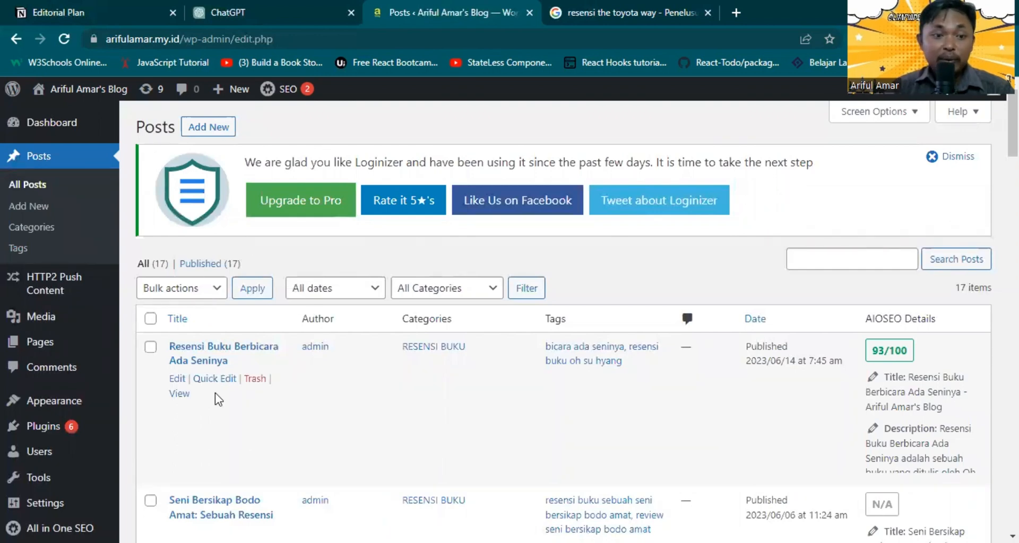
click(177, 379)
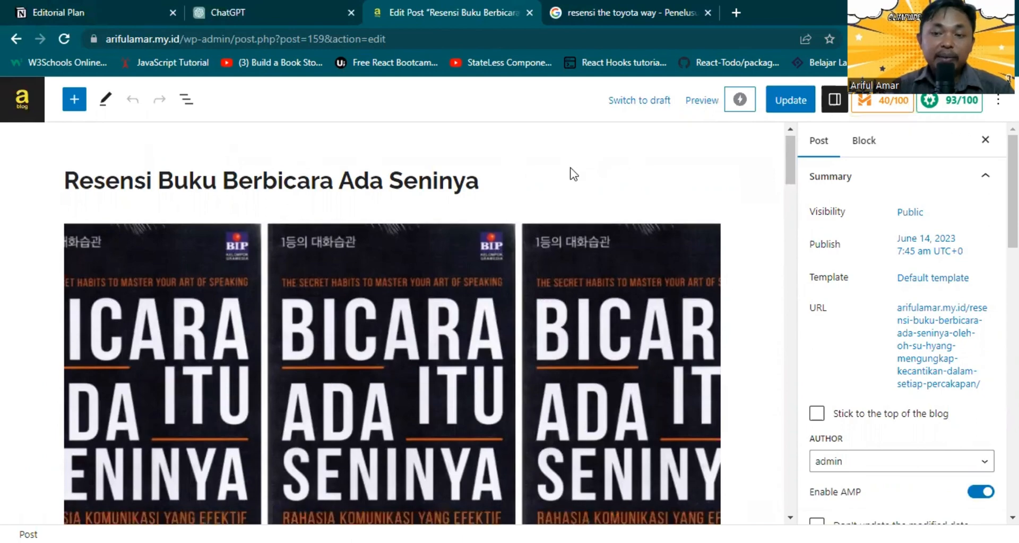
scroll(570, 169, down, 5)
scroll(571, 173, up, 6)
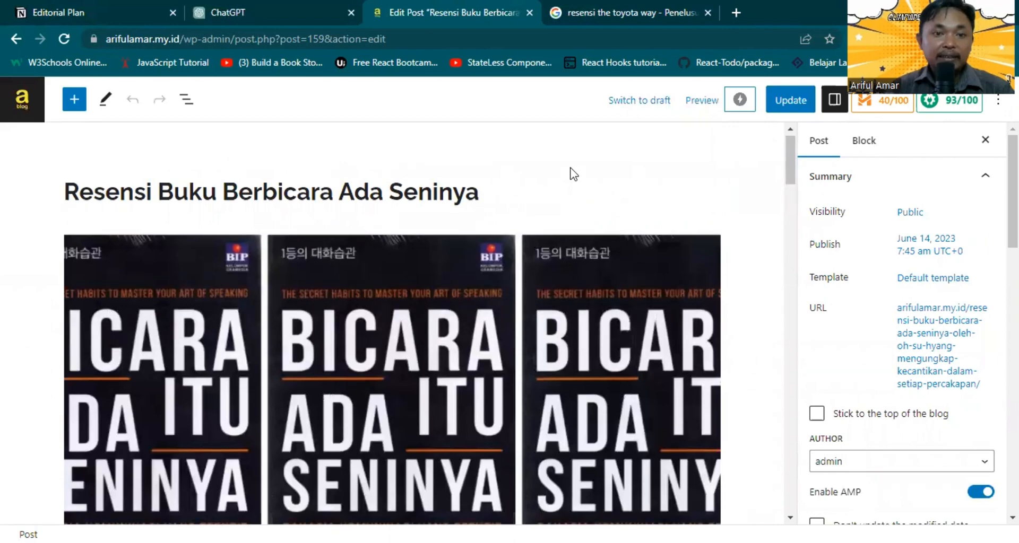
scroll(571, 173, down, 5)
scroll(570, 167, down, 1)
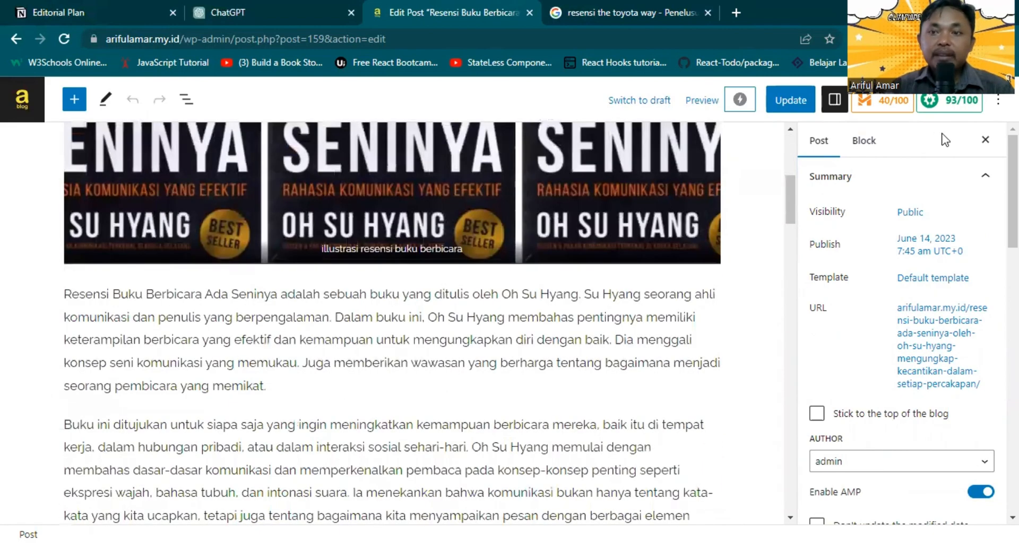
- Show the AIOSEO settings for the post and examine the focus keyphrase checks below the article text
click(958, 101)
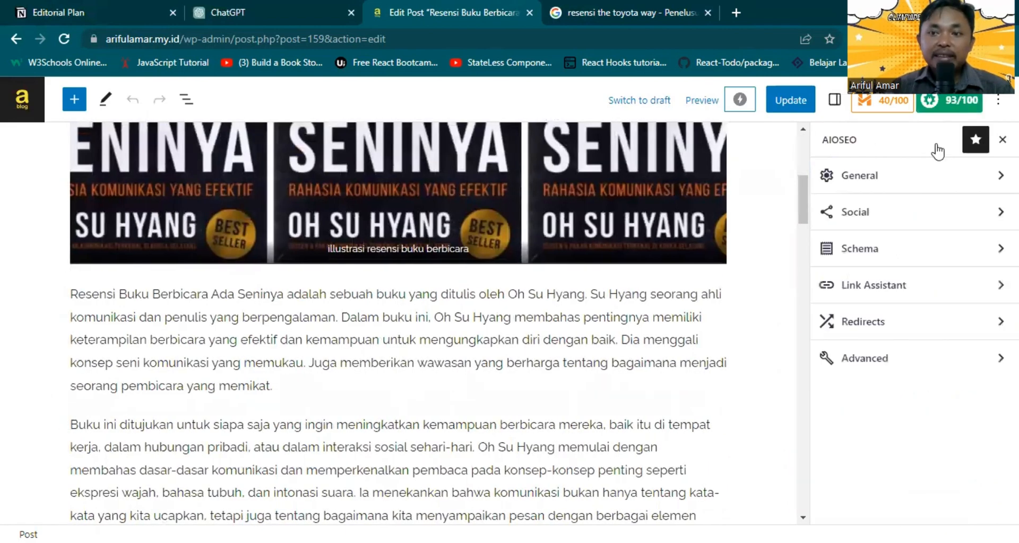
scroll(602, 320, down, 10)
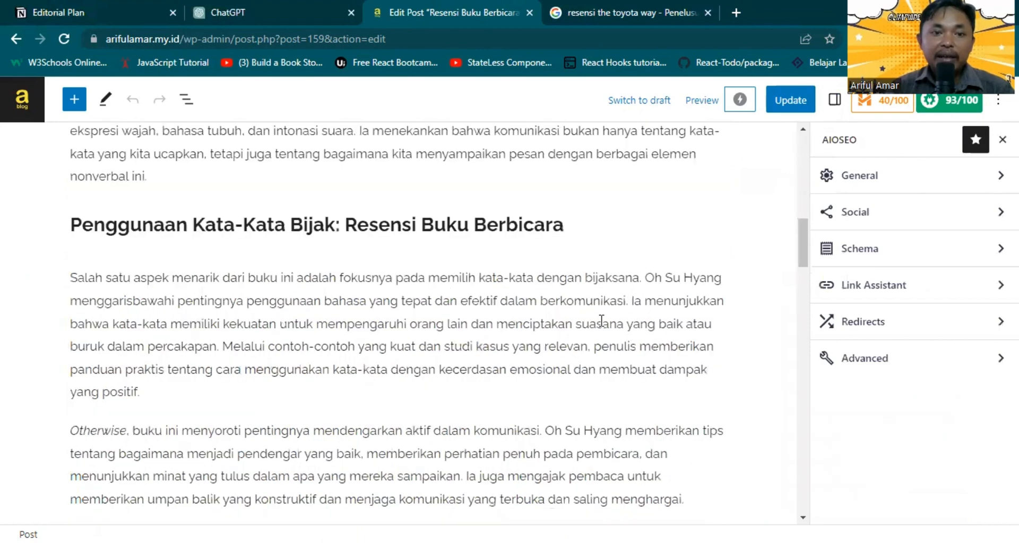
scroll(601, 321, down, 15)
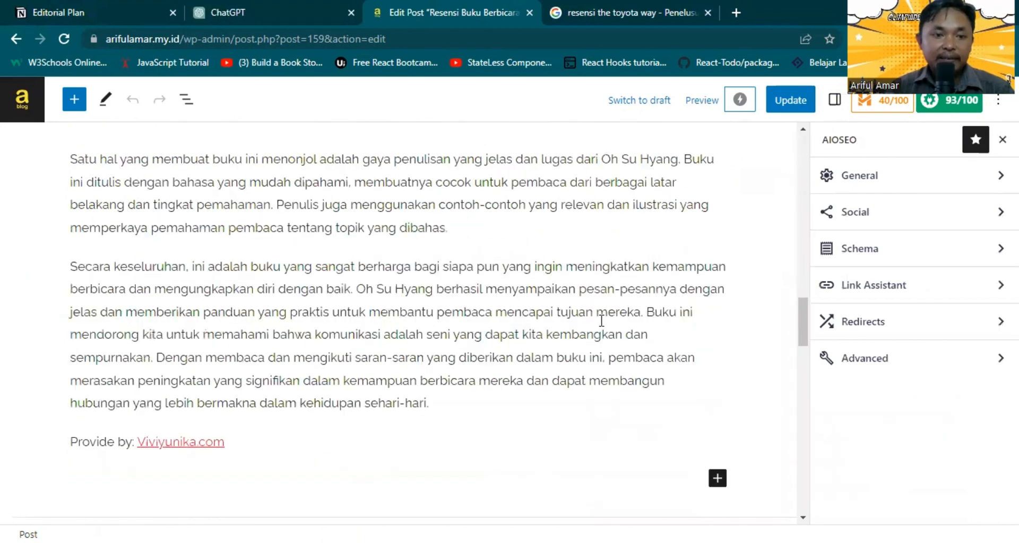
scroll(601, 321, down, 9)
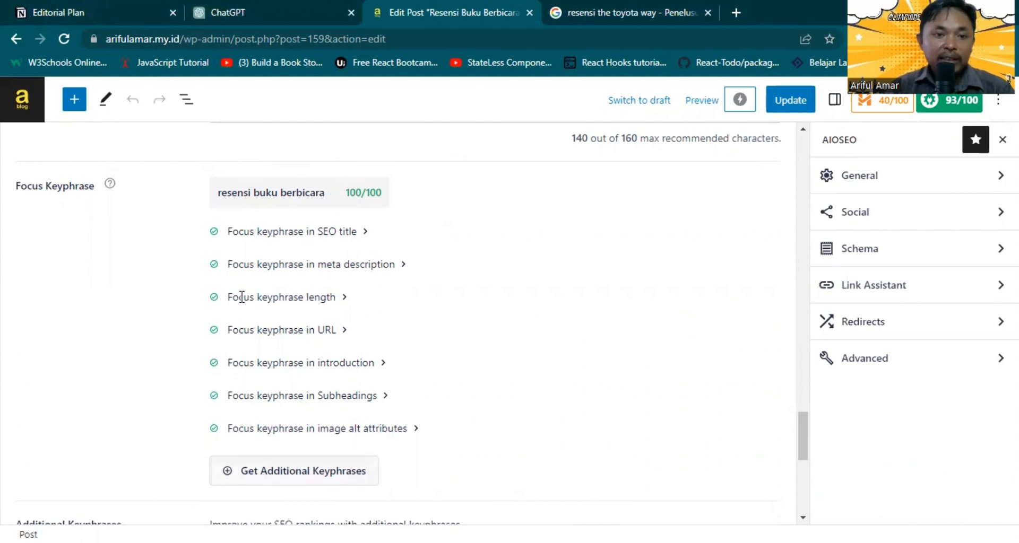
scroll(333, 344, down, 6)
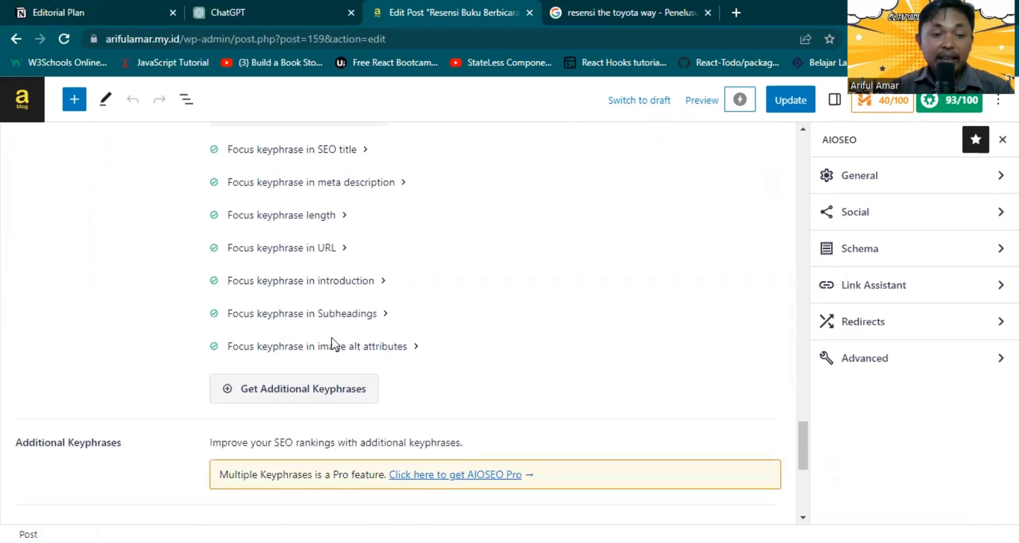
scroll(333, 344, down, 1)
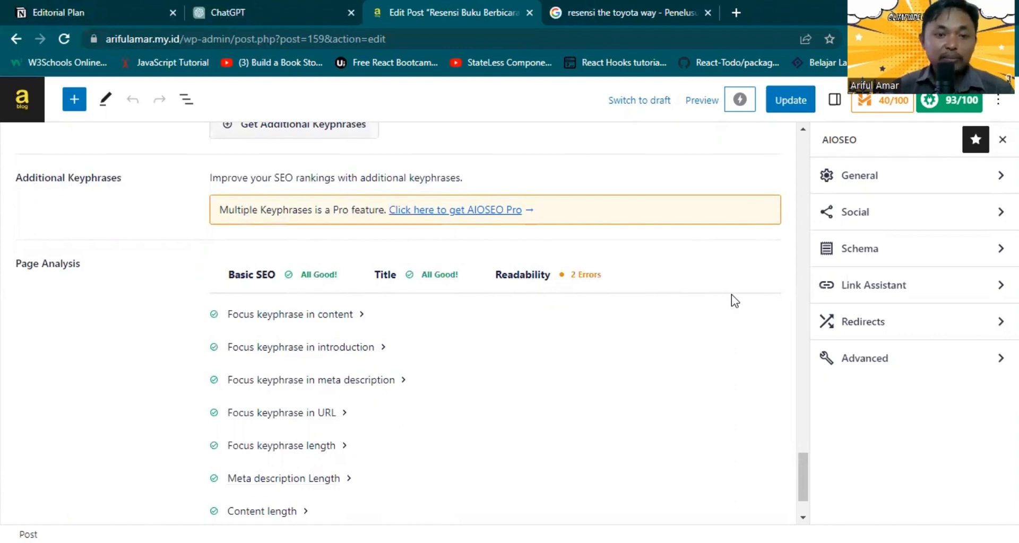
- Examine the Basic SEO, Title and Readability checks in the post's page analysis
click(247, 278)
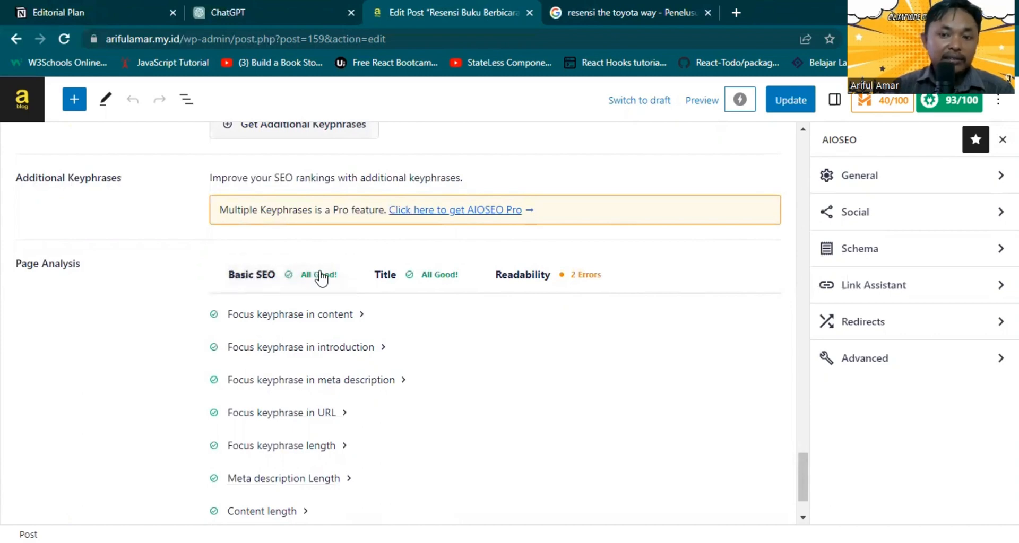
click(417, 276)
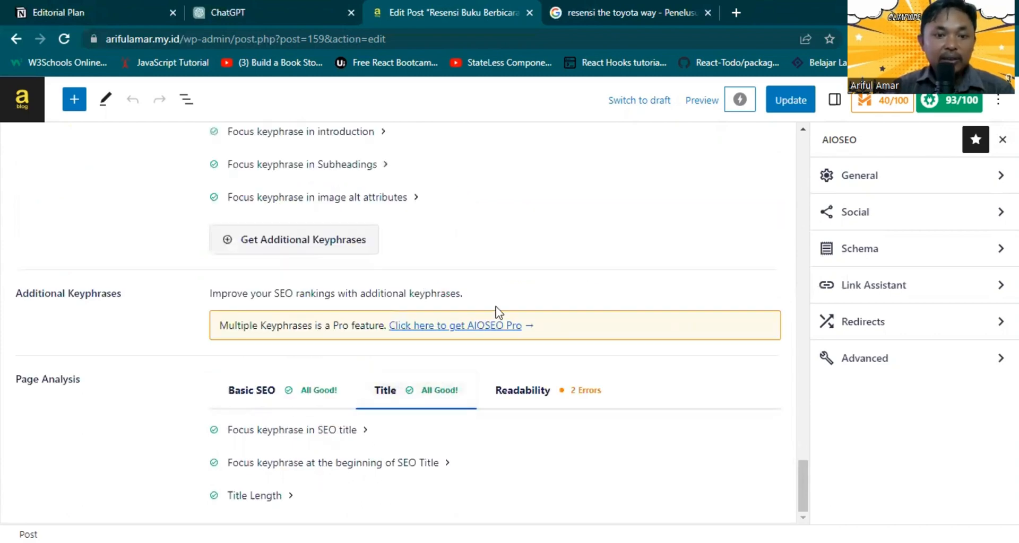
click(536, 391)
scroll(540, 396, down, 2)
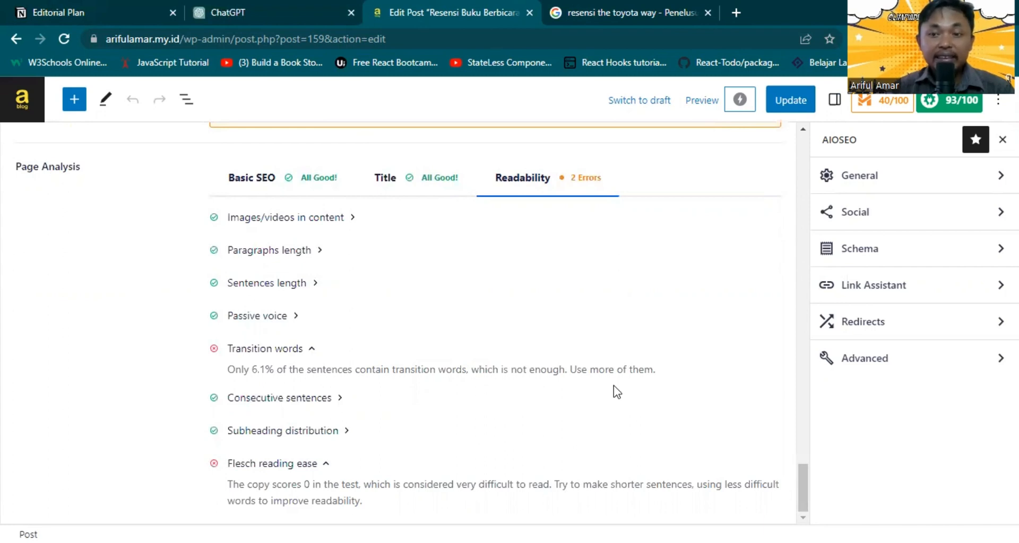
- Review the post's SEO title and meta description settings, then its article text back up to the cover image
click(286, 190)
scroll(445, 274, up, 15)
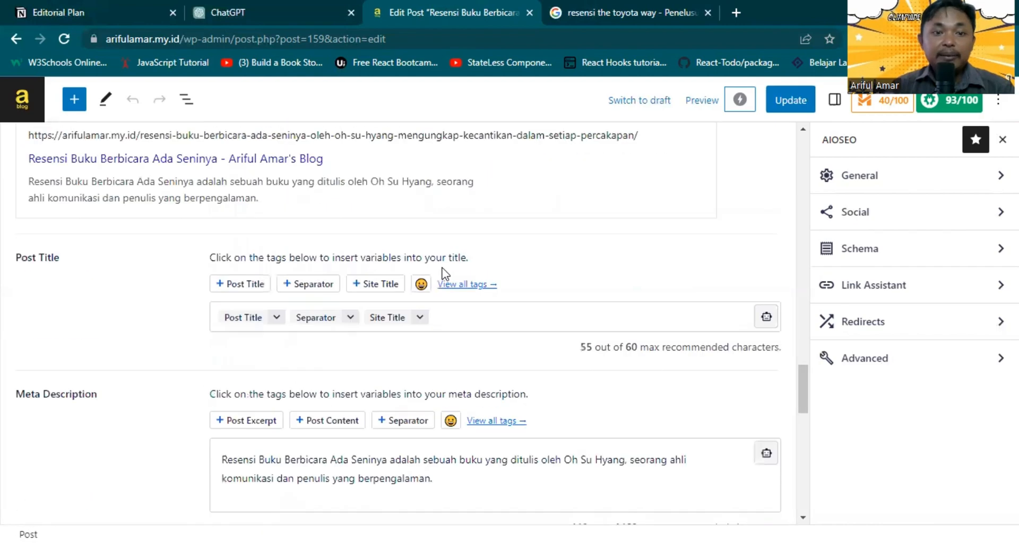
scroll(445, 273, up, 5)
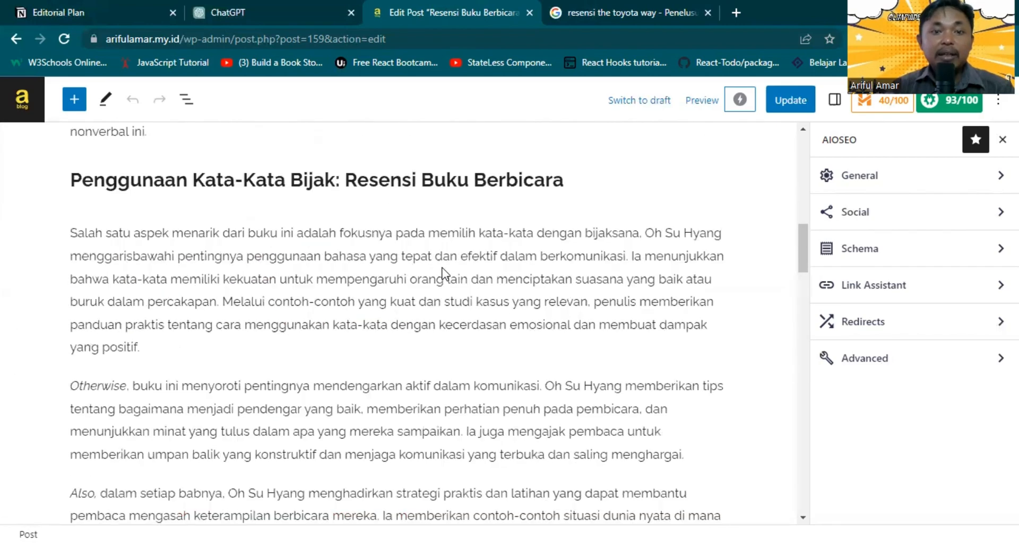
scroll(445, 273, up, 10)
scroll(445, 273, down, 3)
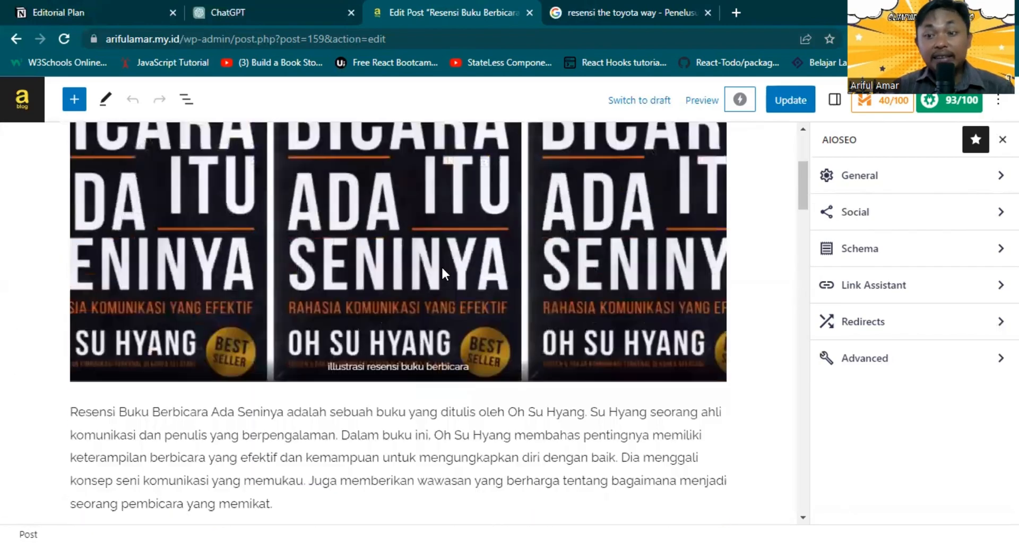
scroll(442, 273, down, 1)
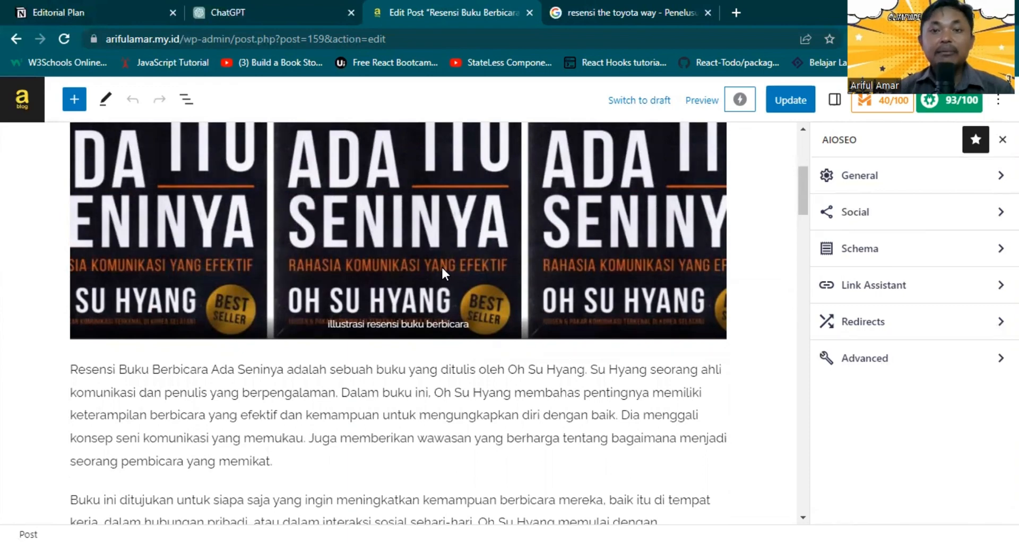
scroll(442, 269, up, 5)
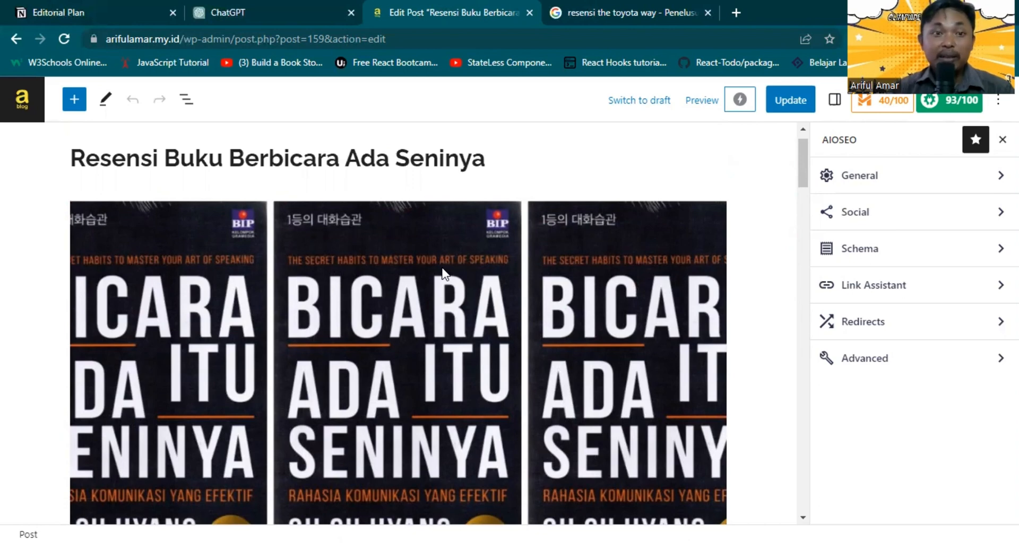
click(295, 6)
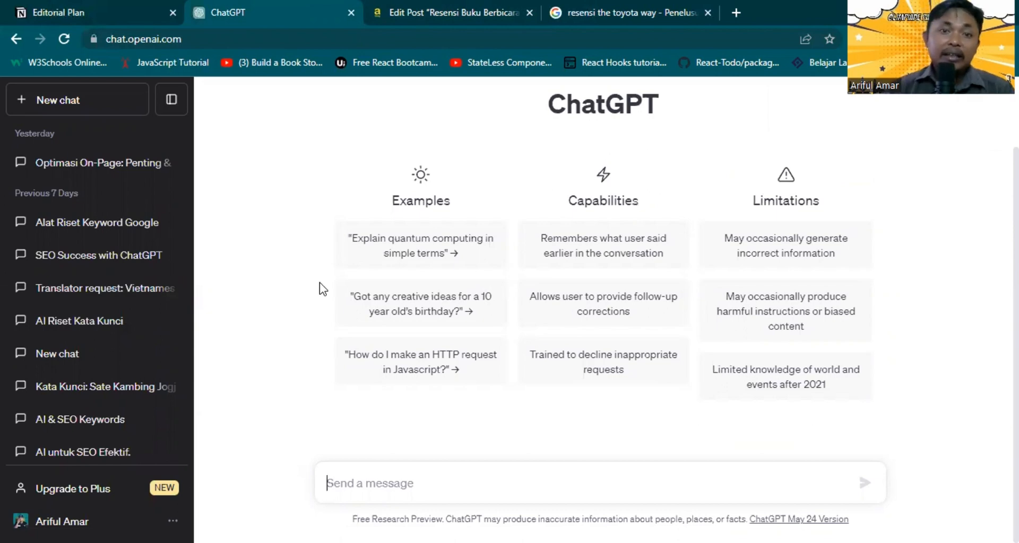
click(399, 3)
click(324, 3)
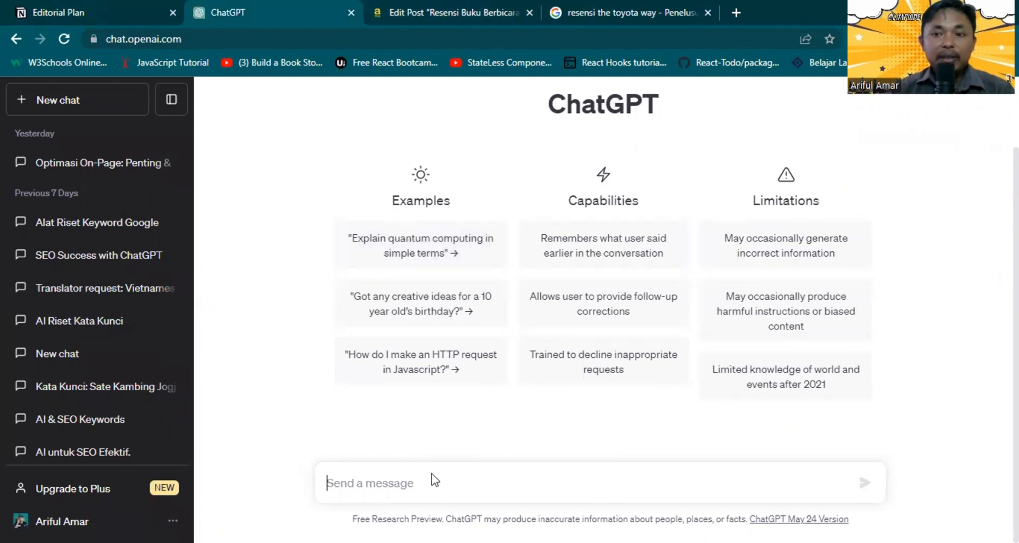
- Search Google for "resensi the toyota talent" and look over the first results
click(624, 7)
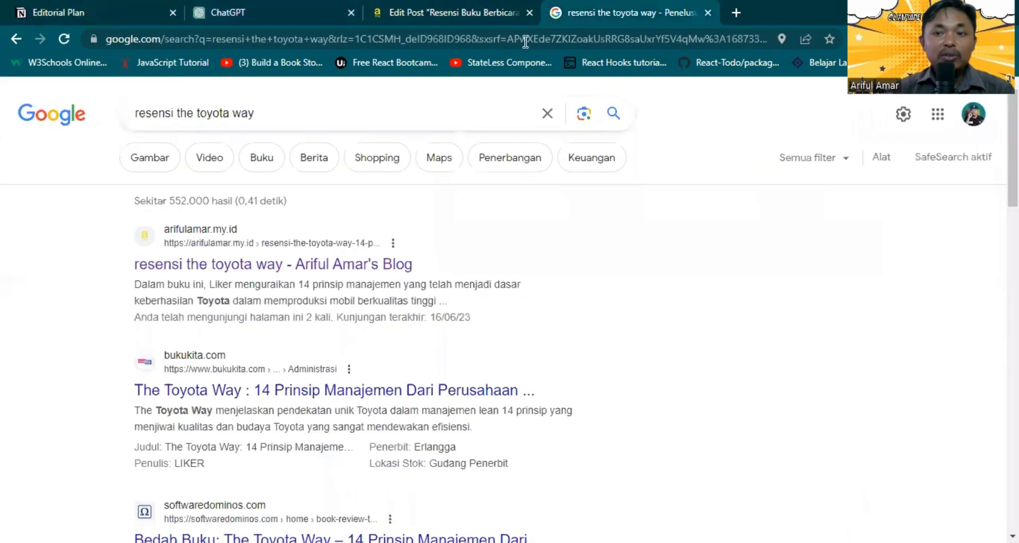
drag(271, 114, 178, 114)
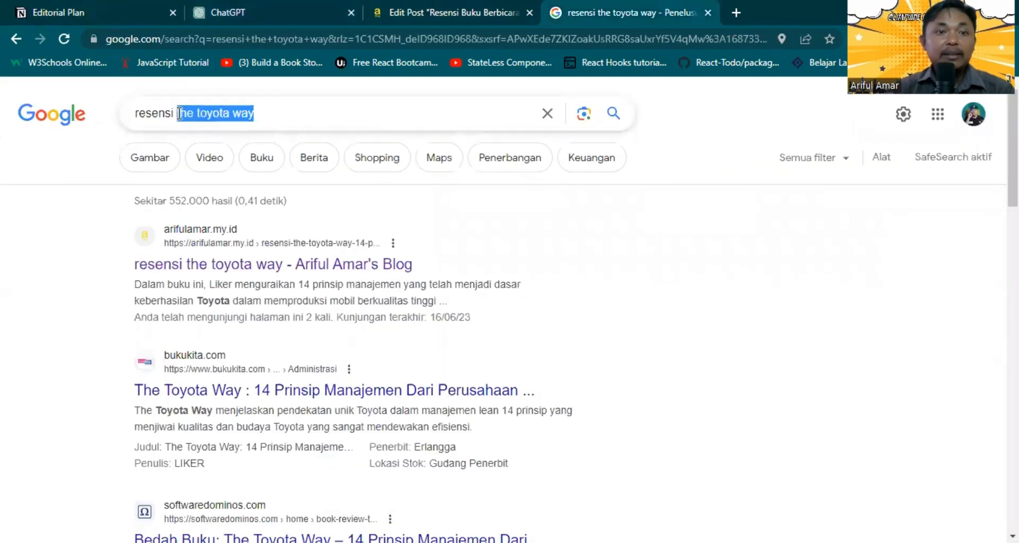
click(270, 122)
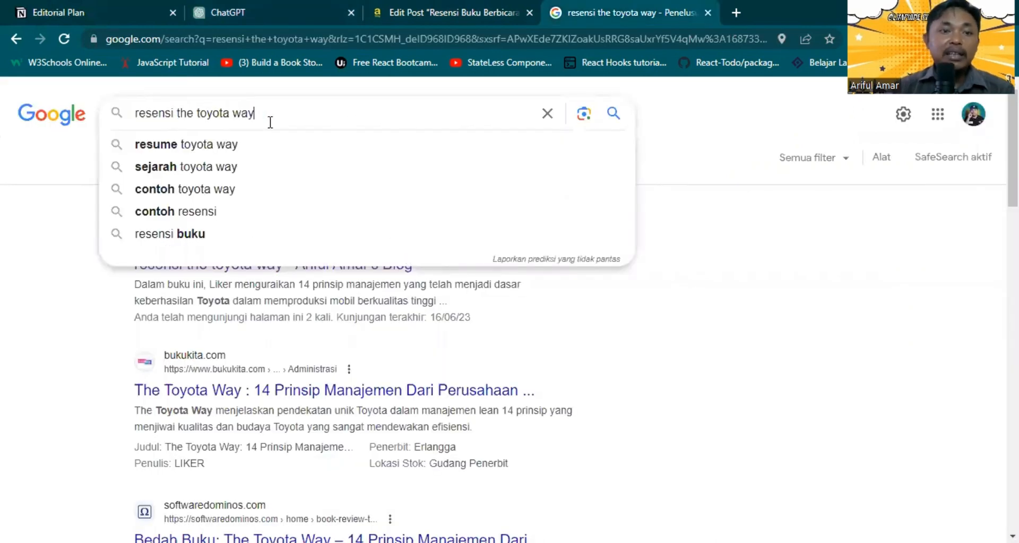
key(shift+Left)
key(shift+Left)
key(shift+Left)
text(tela)
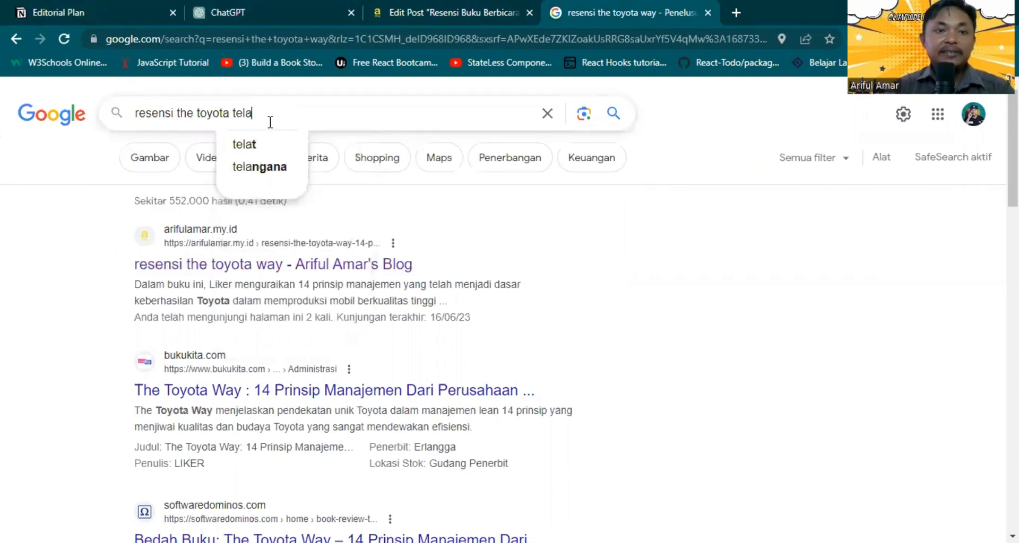
key(BackSpace)
key(BackSpace)
key(BackSpace)
text(alent)
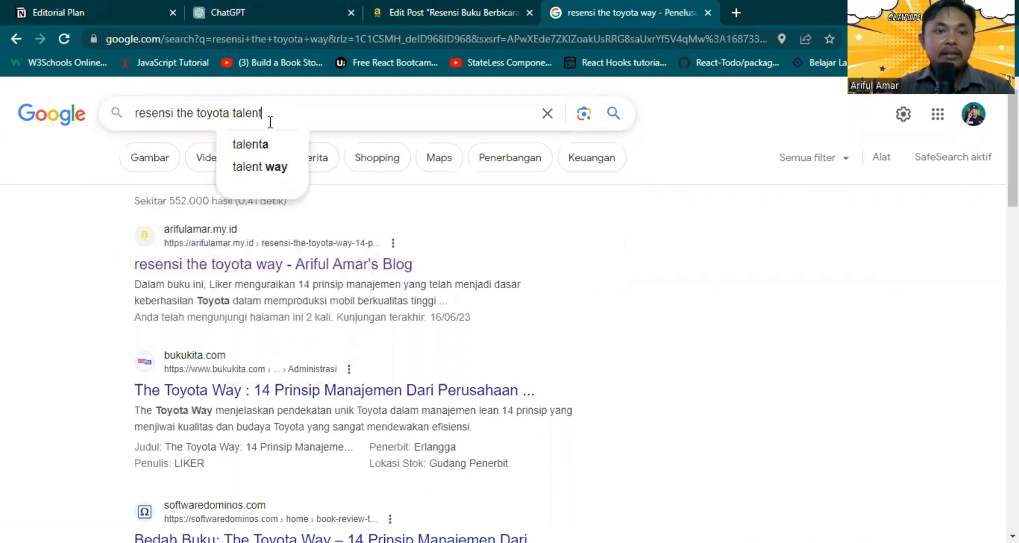
key(Return)
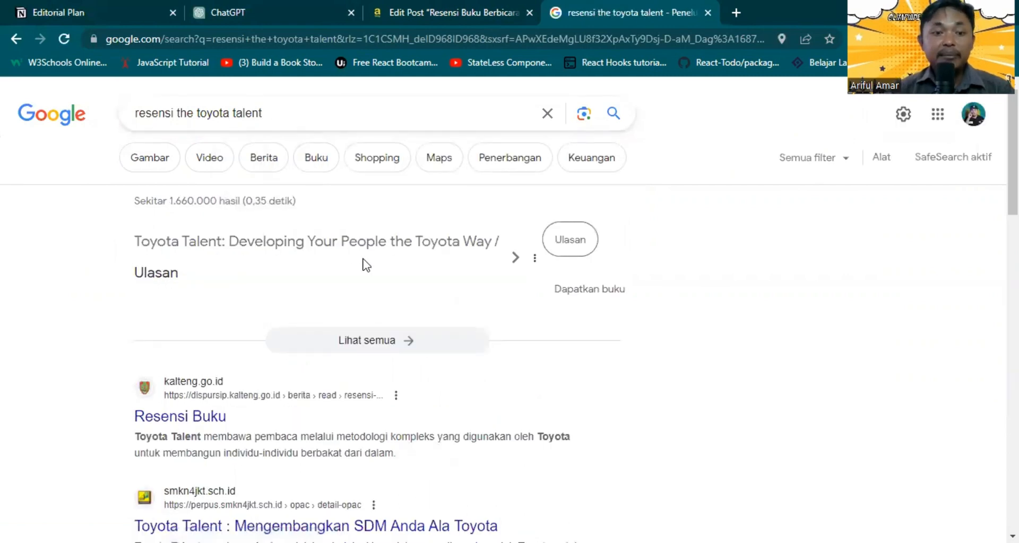
scroll(365, 264, down, 3)
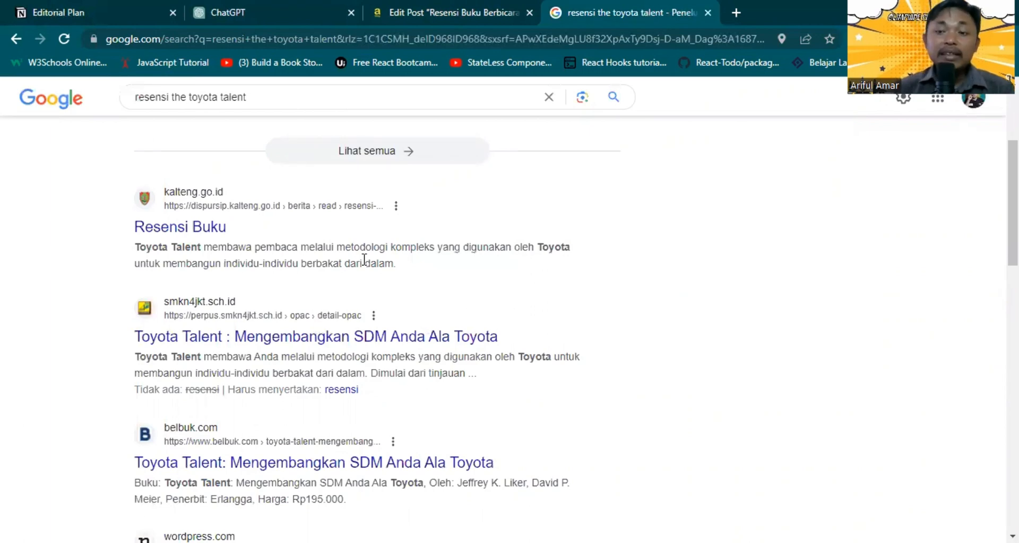
scroll(496, 200, up, 3)
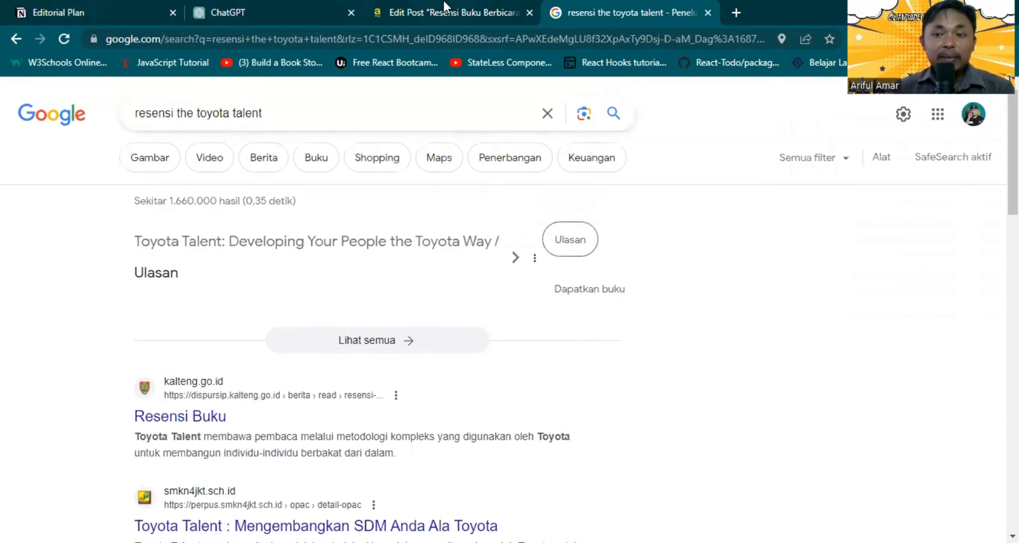
- Copy the Google query "resensi the toyota talent" into the message of a new ChatGPT conversation
click(285, 119)
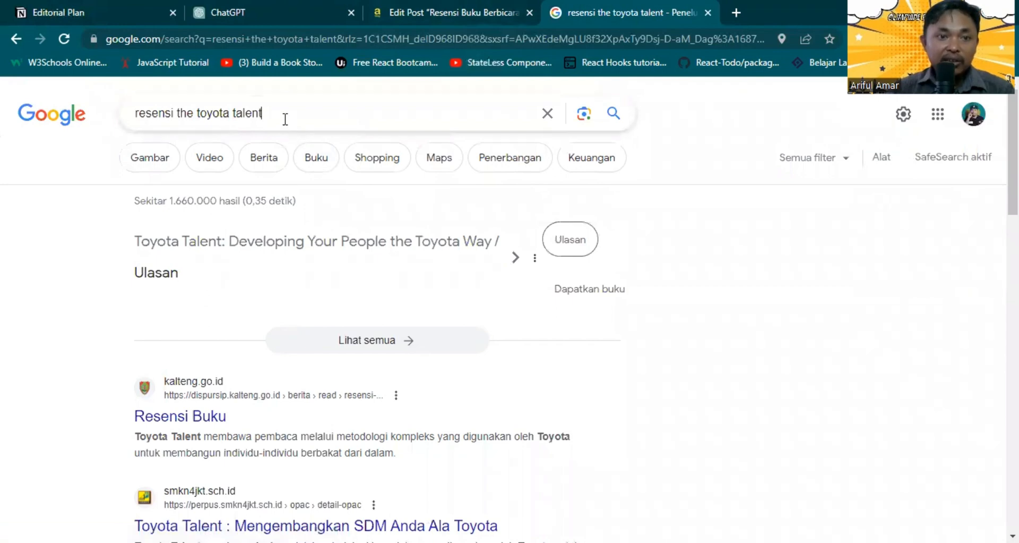
drag(285, 119, 127, 126)
key(ctrl+c)
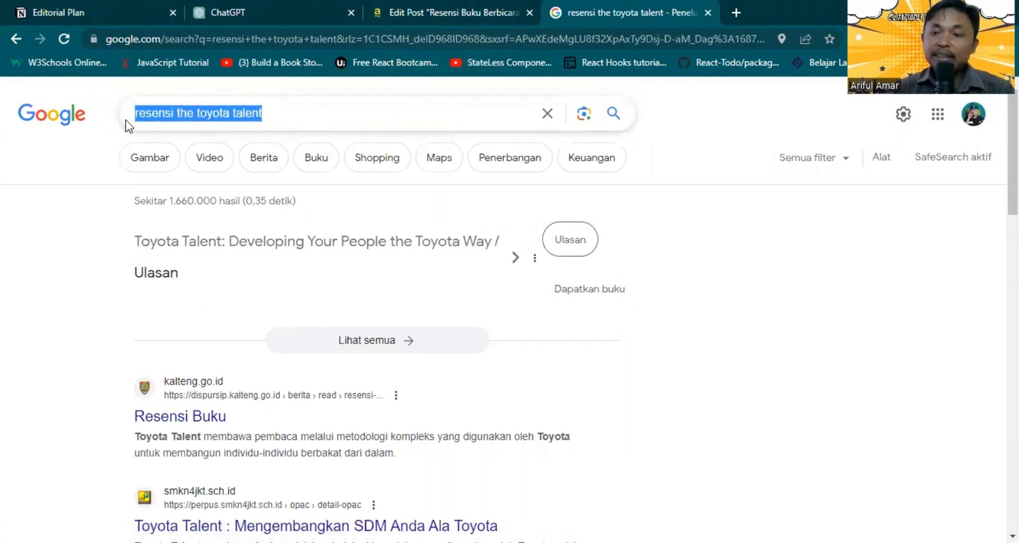
click(225, 4)
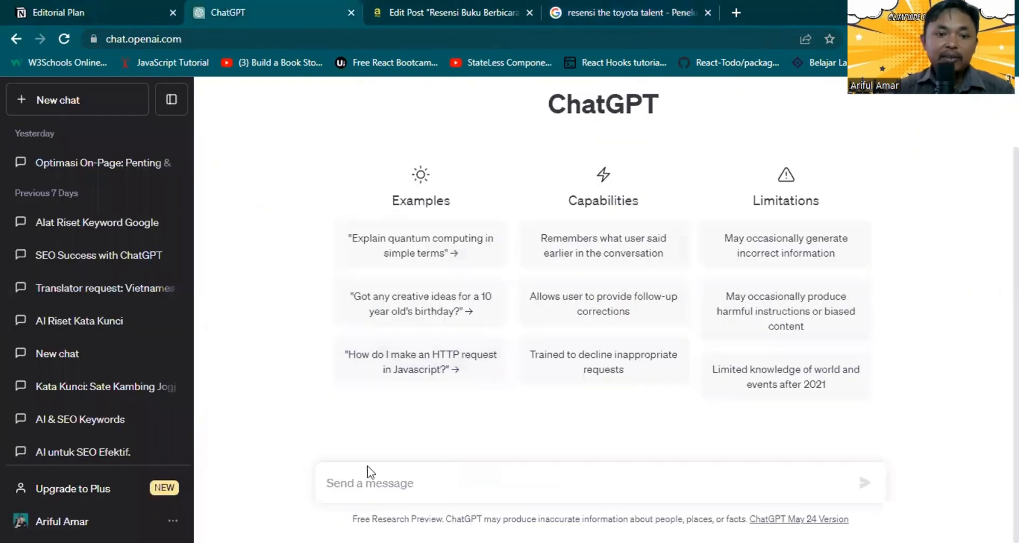
click(400, 482)
key(ctrl+v)
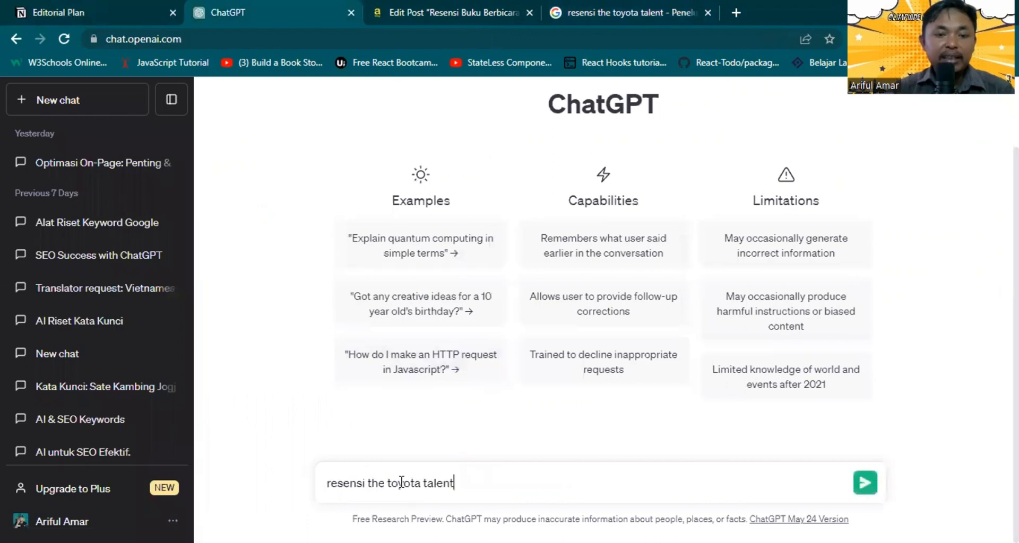
- Extend the prompt to "buatkan artikel resensi the toyota talent" and send it to ChatGPT
click(330, 485)
text(buatkan)
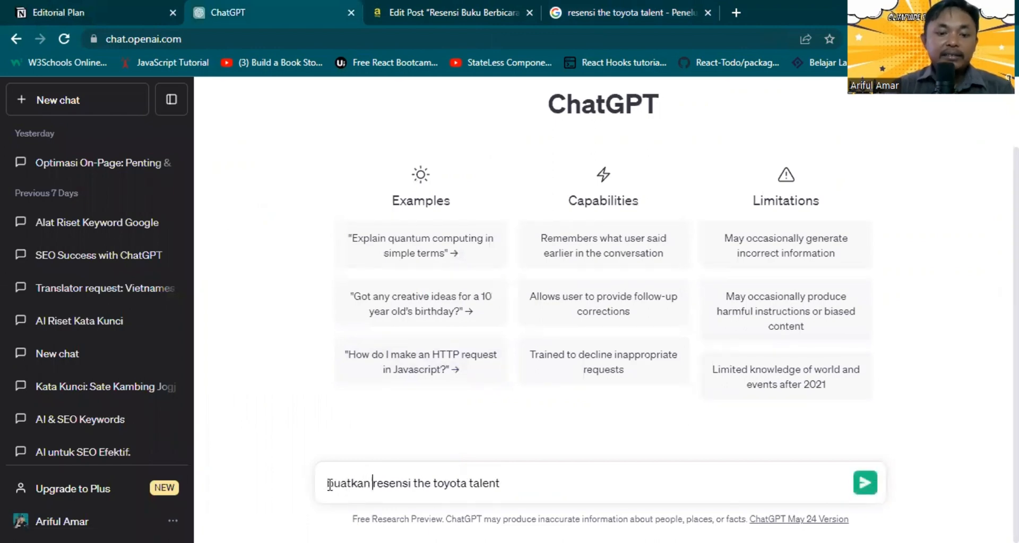
text(artikel)
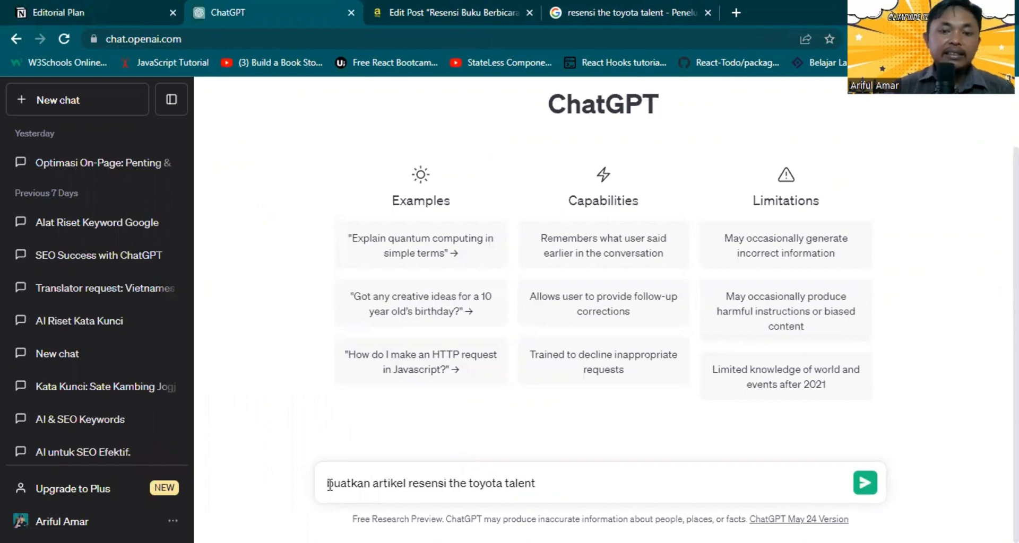
key(Return)
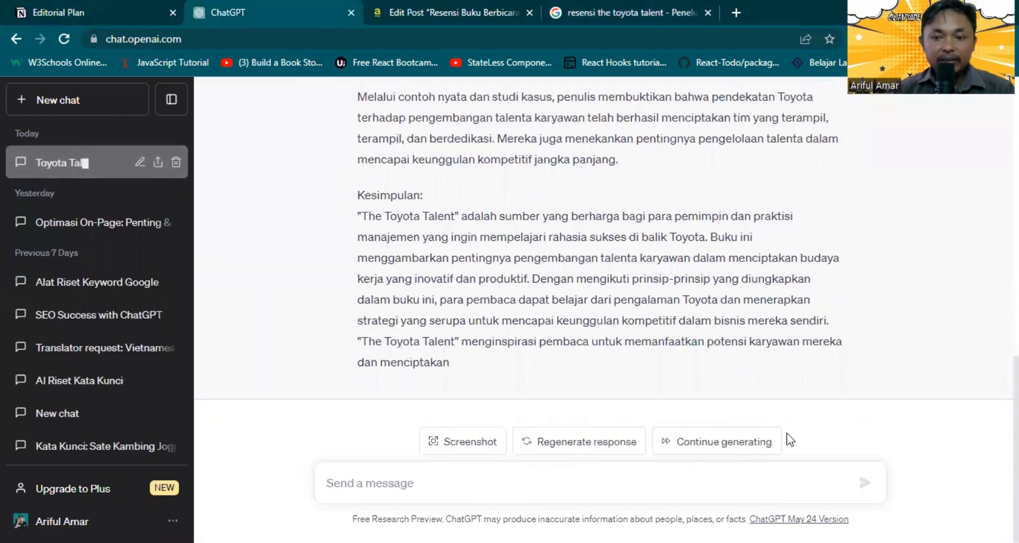
- Have ChatGPT continue generating the cut-off article and review its text back up to the title
click(750, 446)
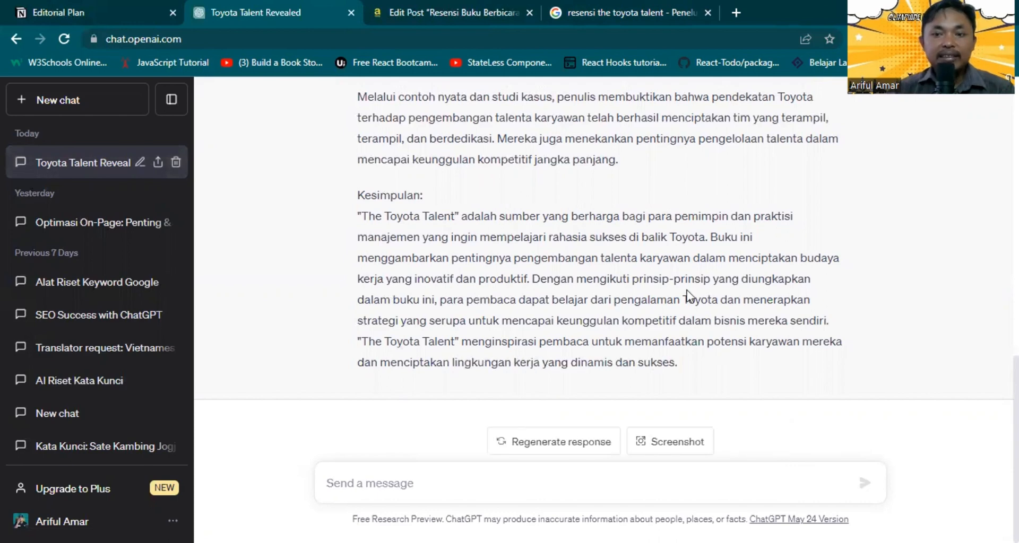
scroll(688, 293, up, 10)
scroll(688, 293, up, 1)
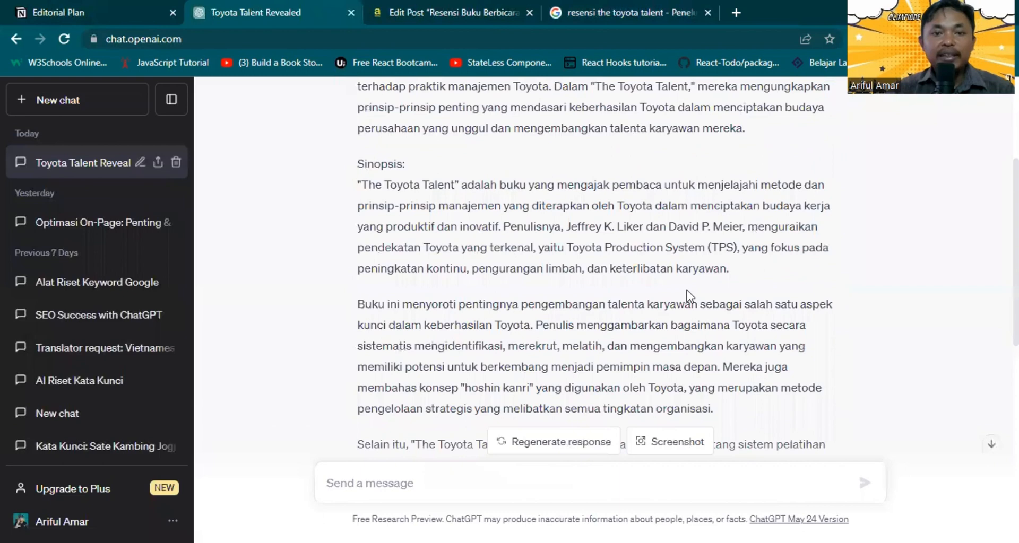
scroll(686, 291, up, 4)
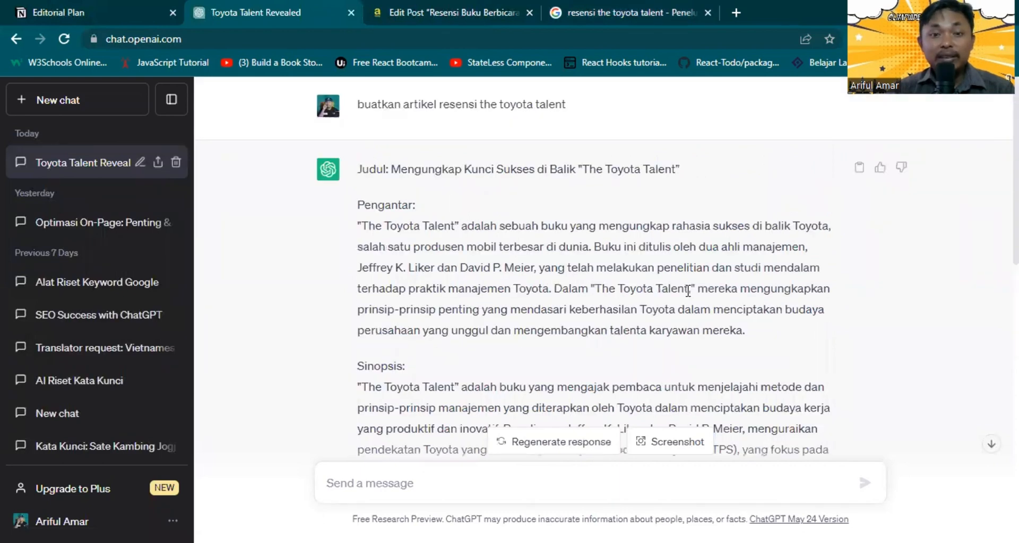
- Switch to WordPress, leave the open post for the posts list and create a new post
click(485, 1)
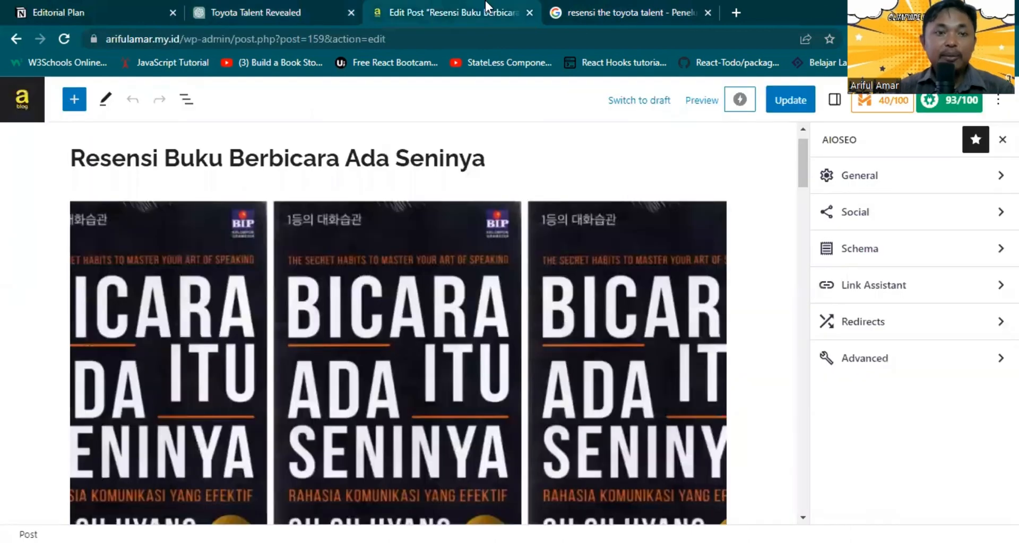
click(22, 108)
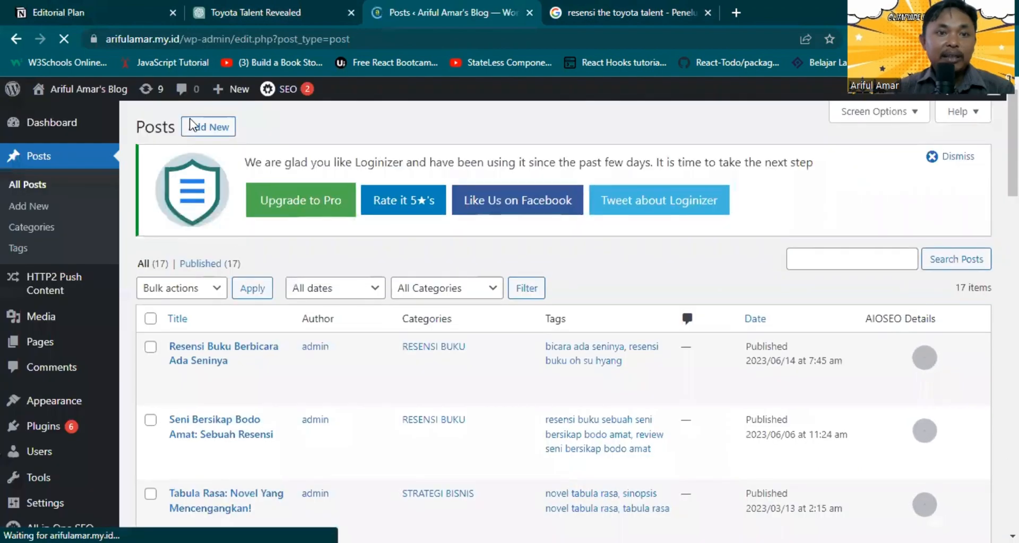
mouse_move(241, 91)
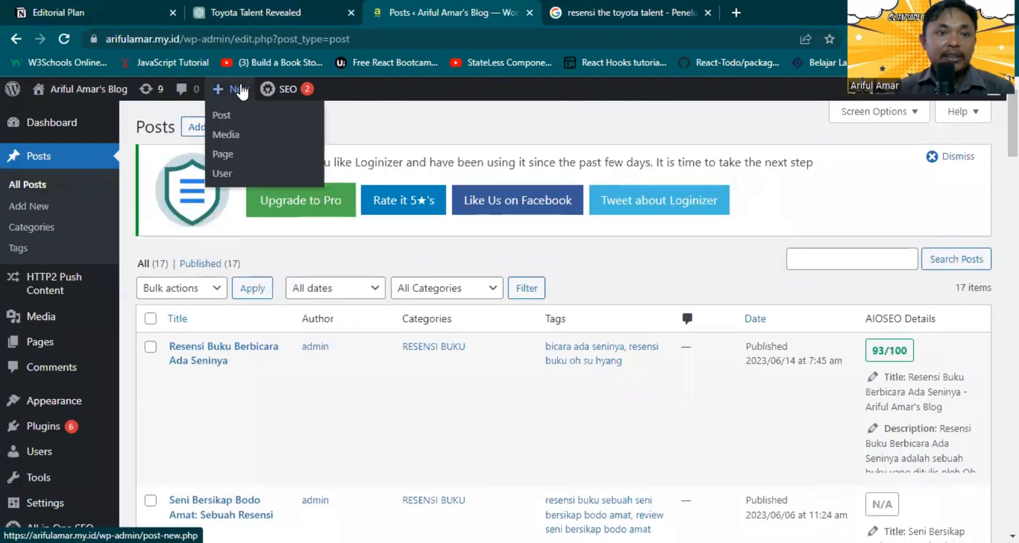
click(225, 121)
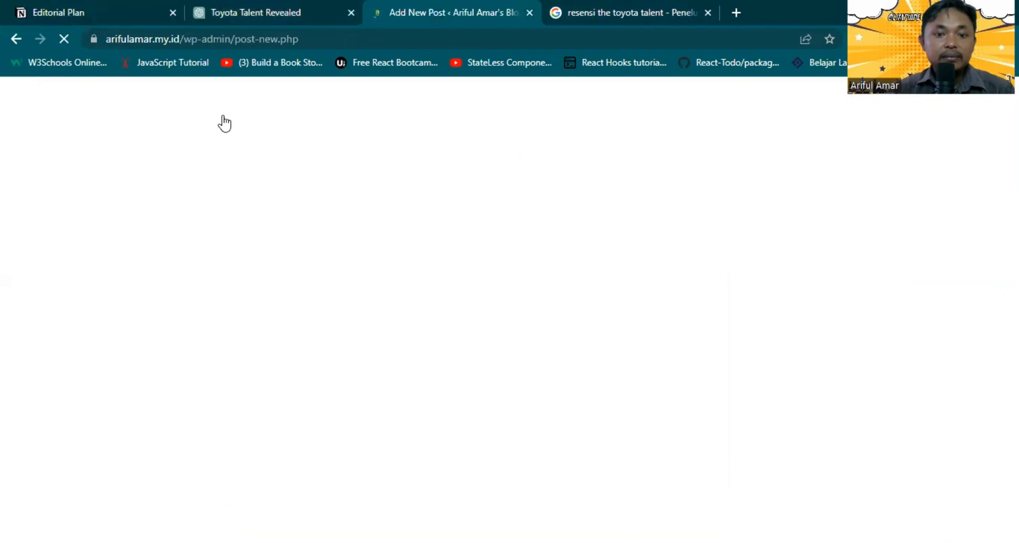
- Copy the title Mengungkap Kunci Sukses di Balik "The Toyota Talent" from the ChatGPT article into the new post's title
click(315, 7)
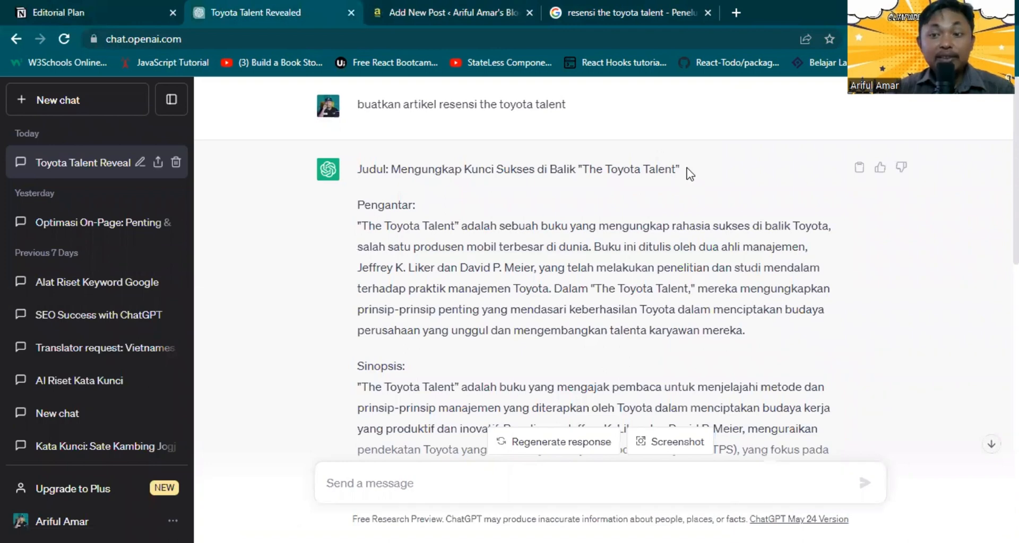
drag(687, 168, 395, 172)
key(ctrl+c)
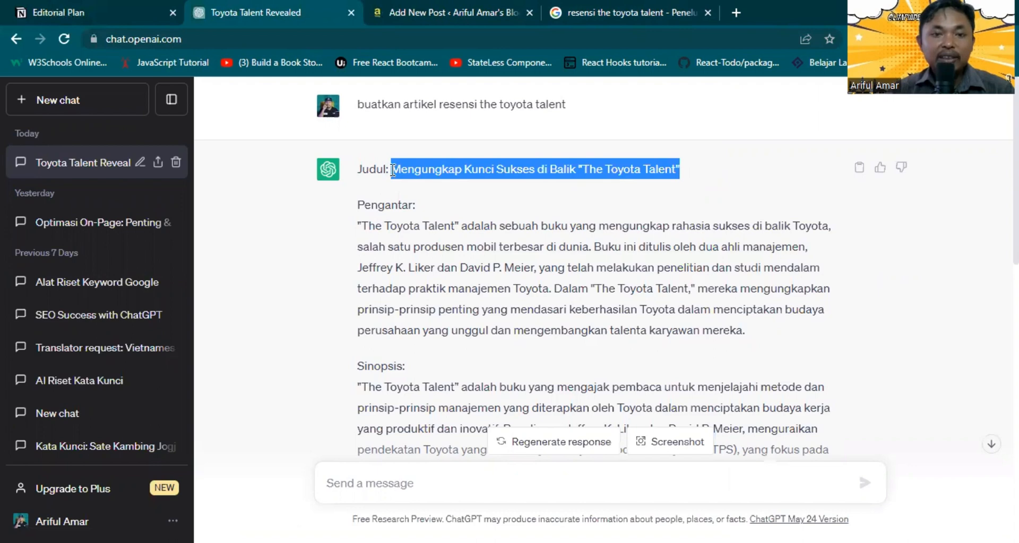
click(454, 12)
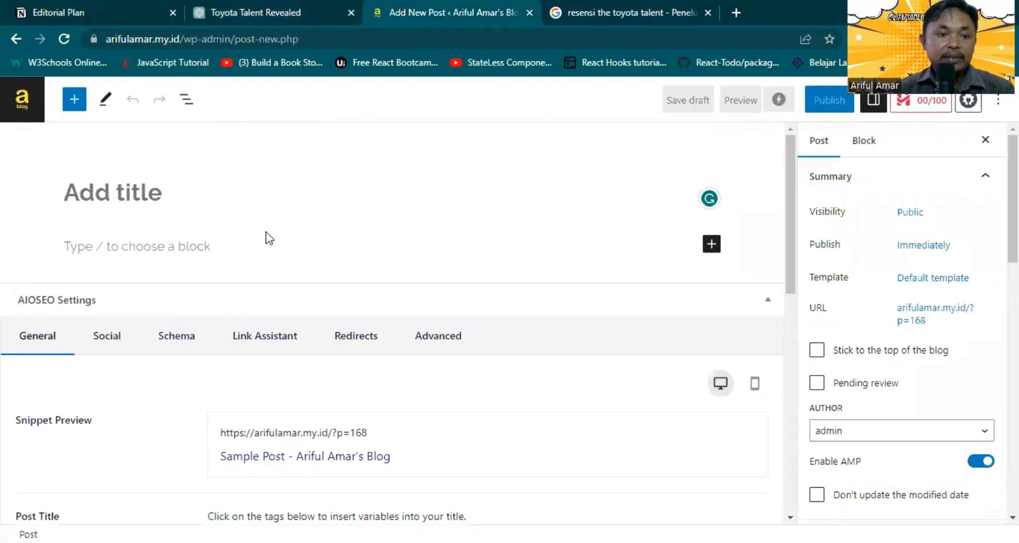
key(ctrl+v)
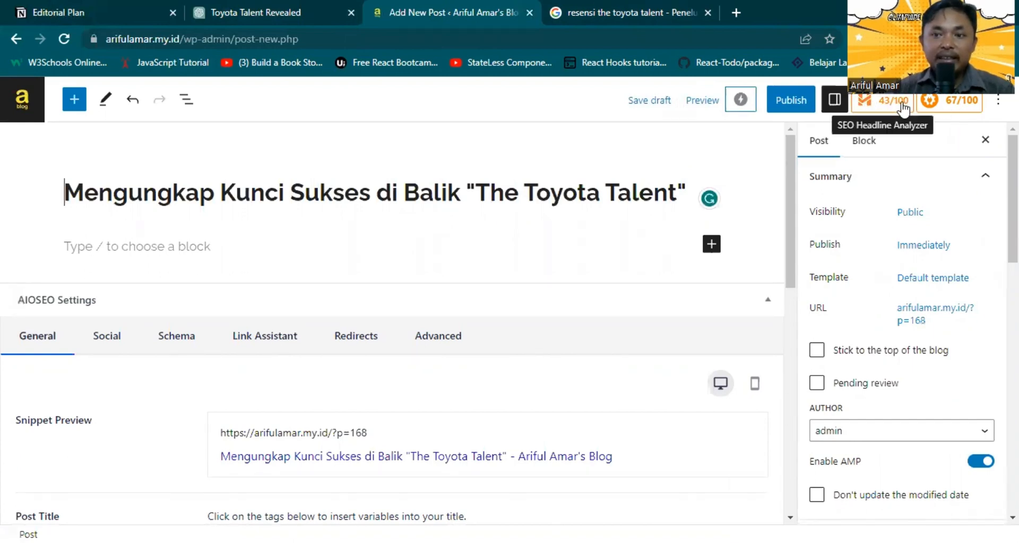
- Copy the ChatGPT article's body, from the introductory paragraph through the Kesimpulan section, into the WordPress post's content
click(295, 250)
click(612, 2)
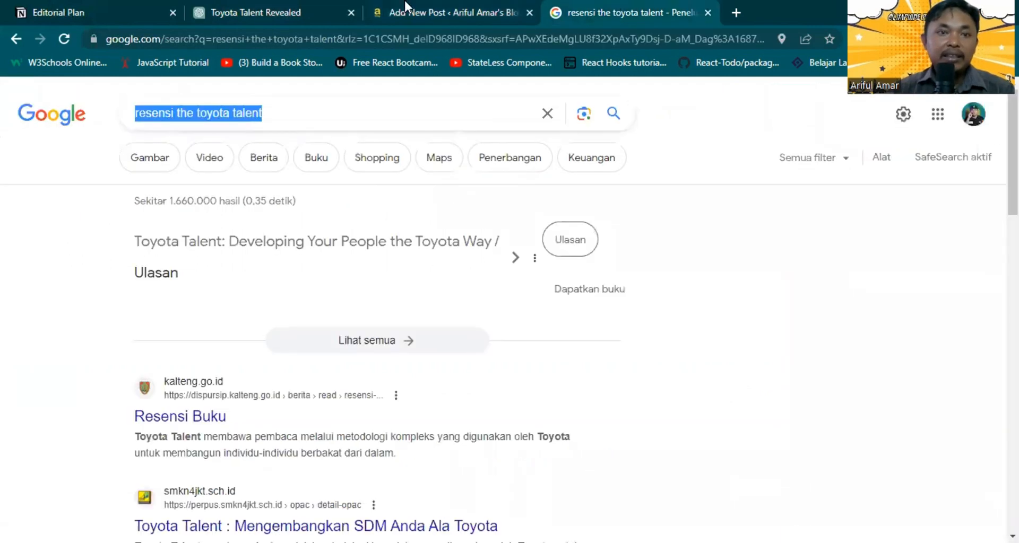
click(271, 3)
scroll(377, 223, down, 1)
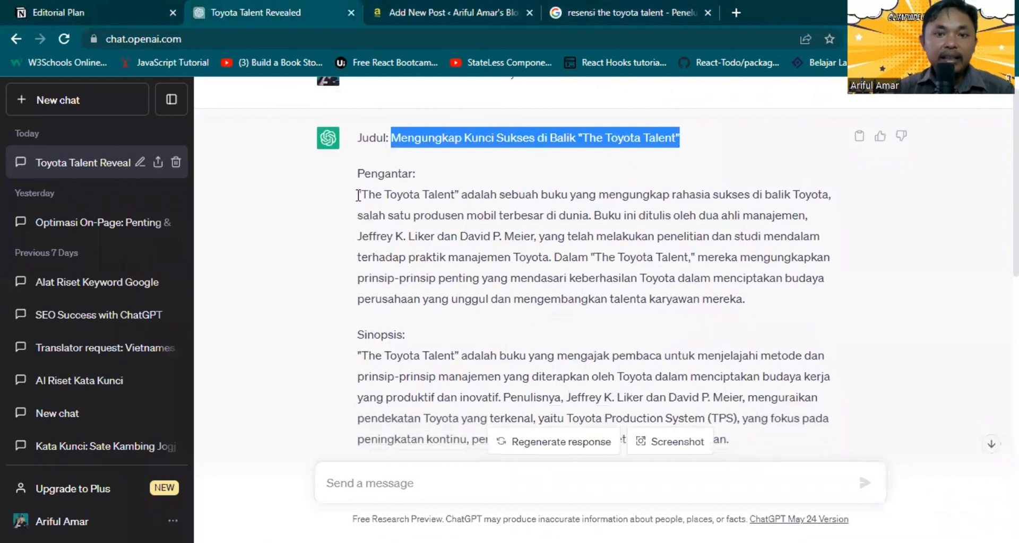
drag(359, 194, 447, 457)
scroll(469, 330, down, 10)
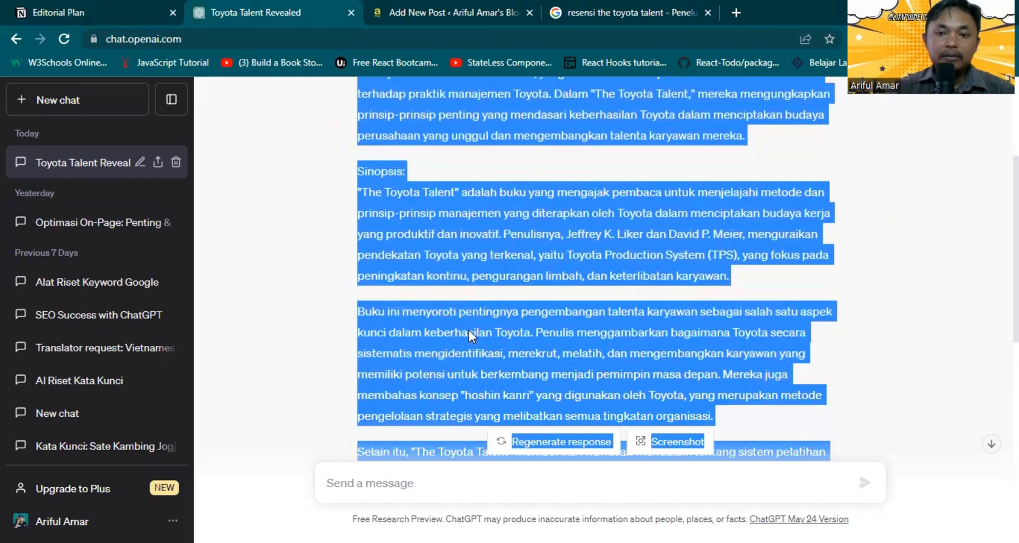
scroll(469, 330, down, 3)
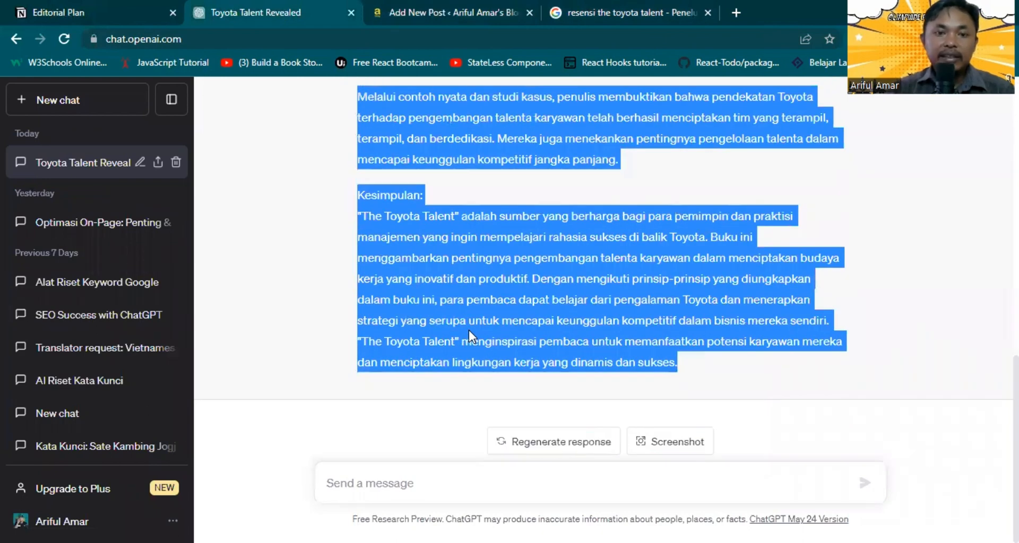
click(483, 5)
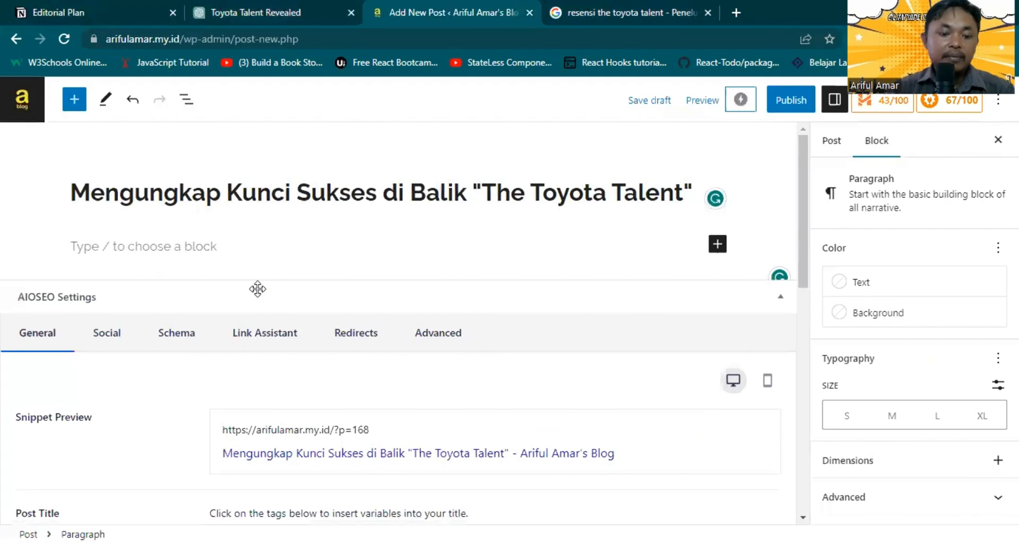
key(ctrl+v)
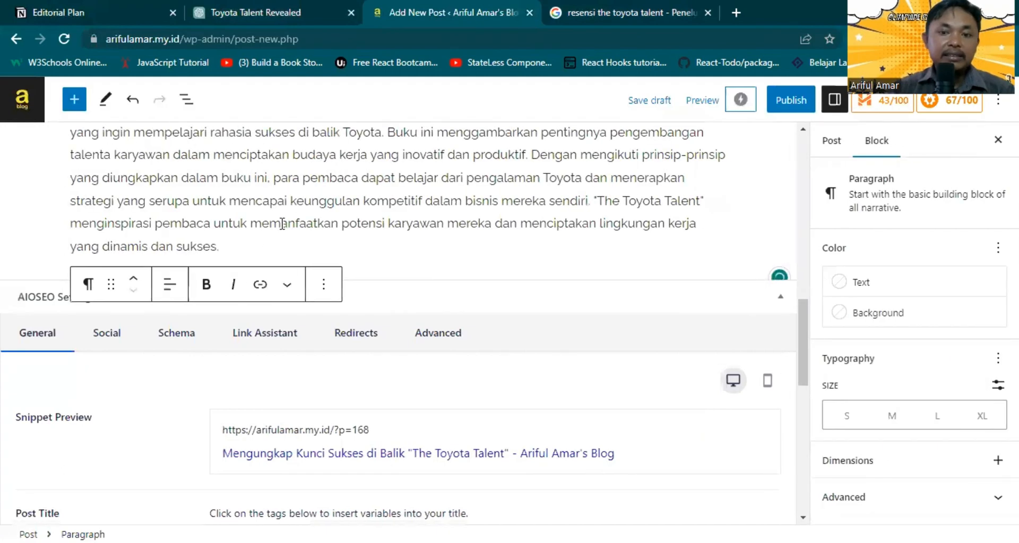
- Review the pasted article, then examine the Basic SEO page analysis and the AIOSEO title and meta description length counters
scroll(283, 231, up, 3)
scroll(283, 231, up, 2)
scroll(283, 224, up, 8)
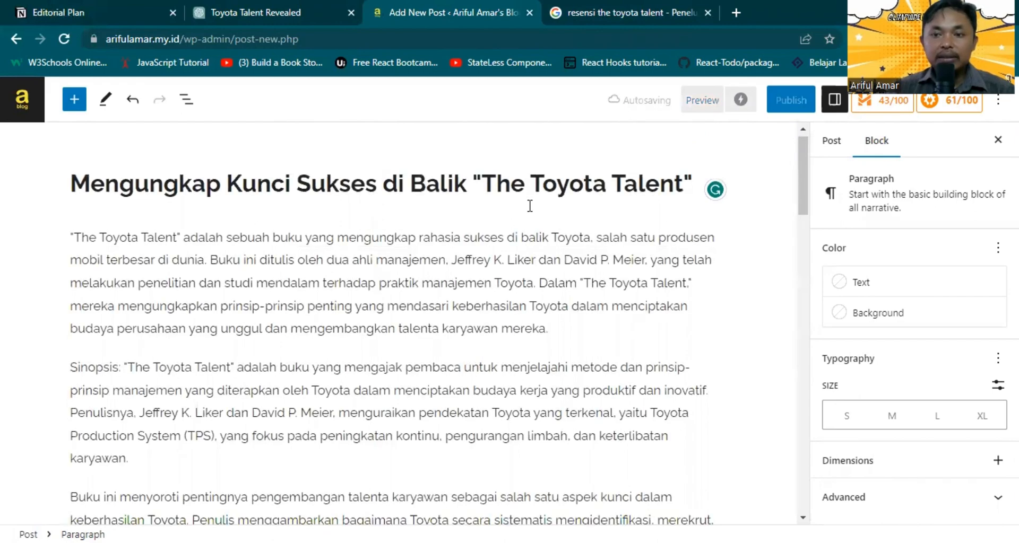
scroll(529, 206, down, 10)
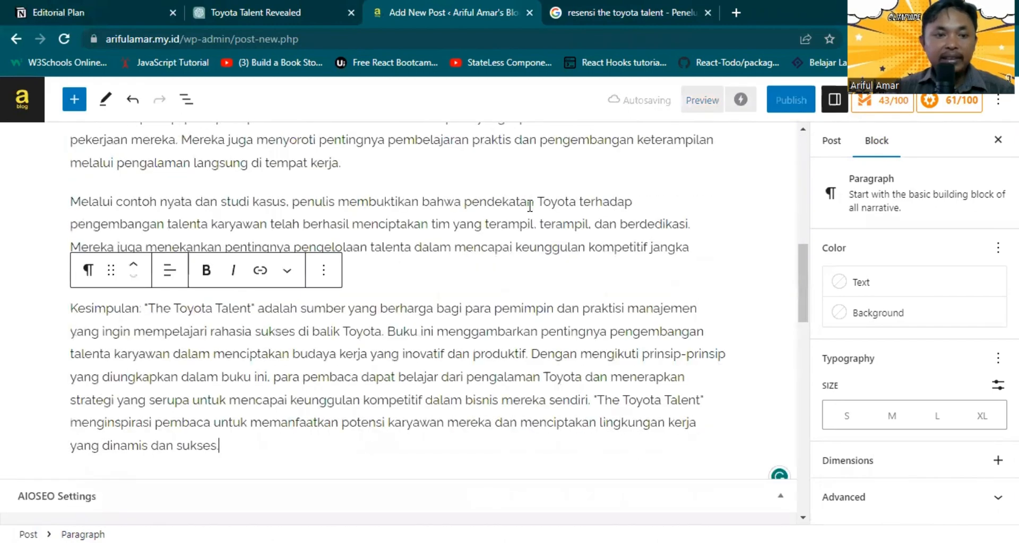
scroll(530, 206, down, 15)
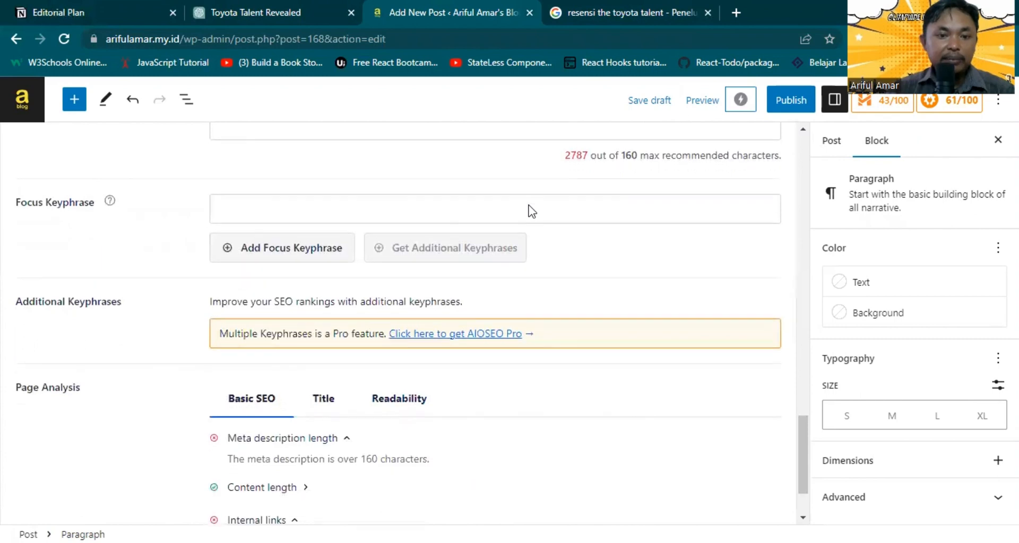
scroll(530, 206, down, 2)
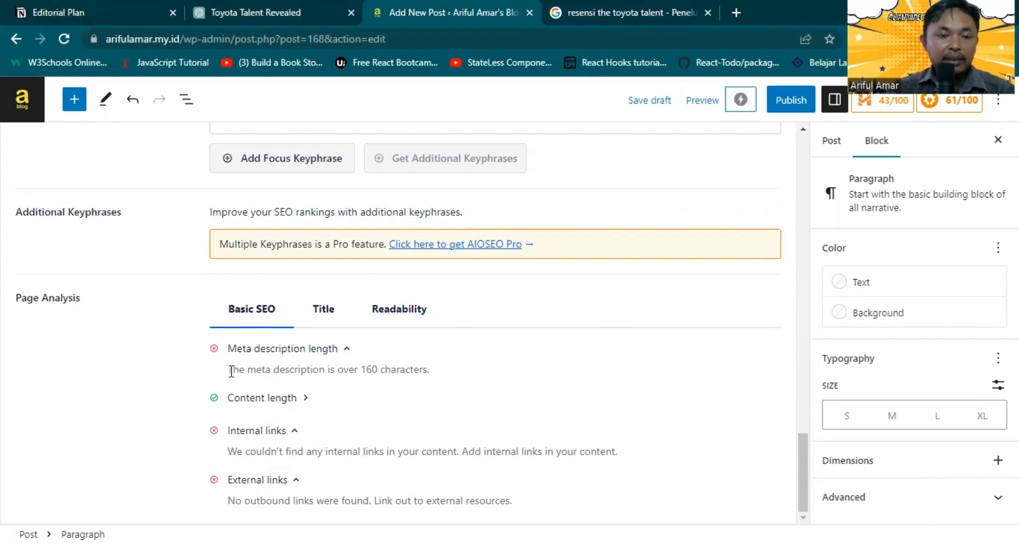
drag(232, 374, 399, 372)
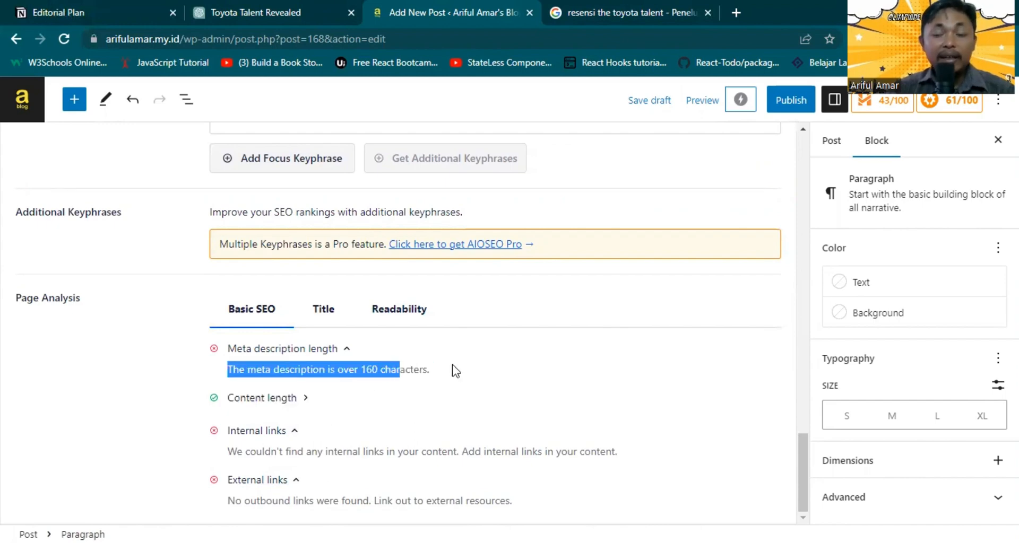
scroll(454, 368, up, 5)
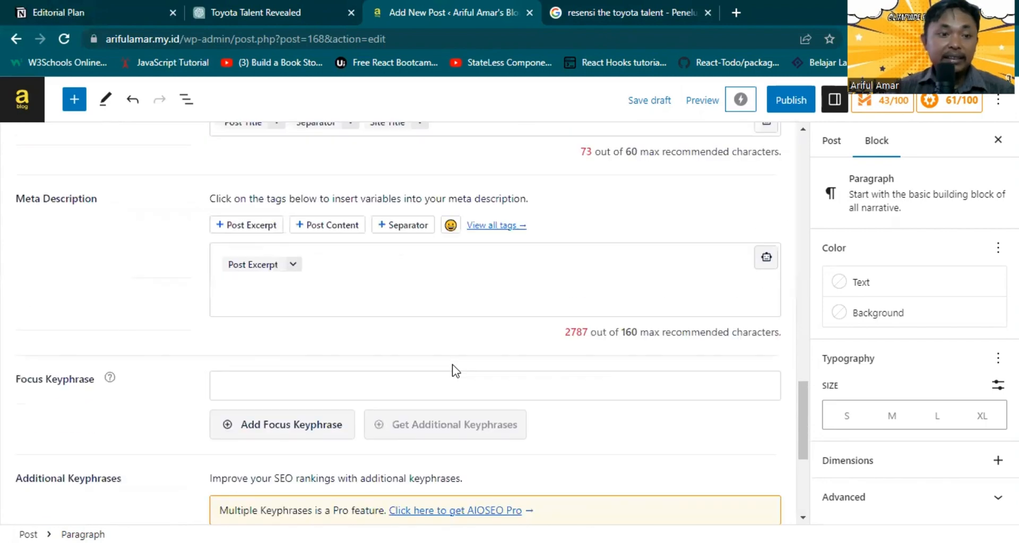
scroll(454, 367, up, 2)
scroll(454, 364, up, 3)
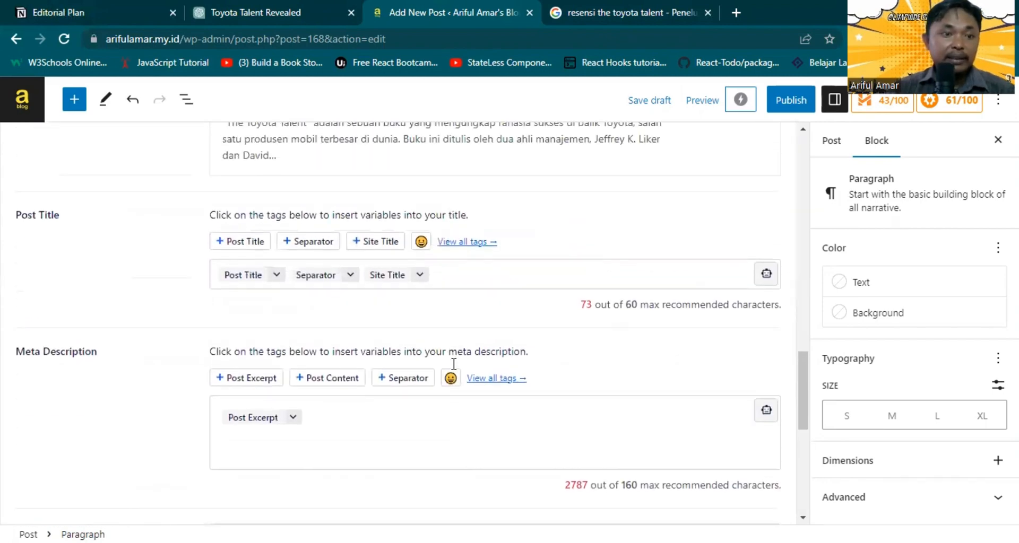
- Replace the Post Excerpt tag in the AIOSEO meta description with the article's opening sentence, ending in "produsen mobil terbesar di dunia."
scroll(453, 370, up, 15)
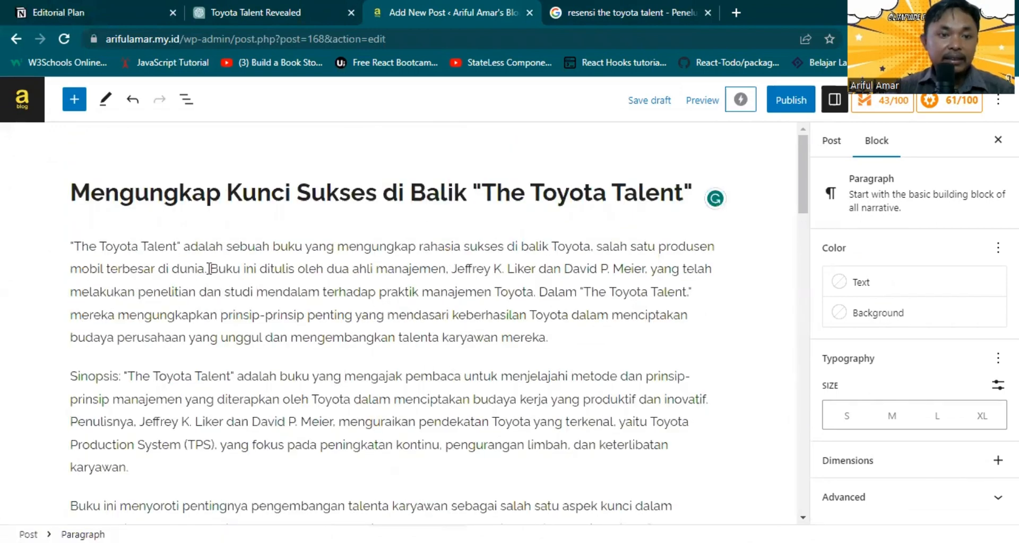
drag(210, 269, 49, 239)
key(ctrl+c)
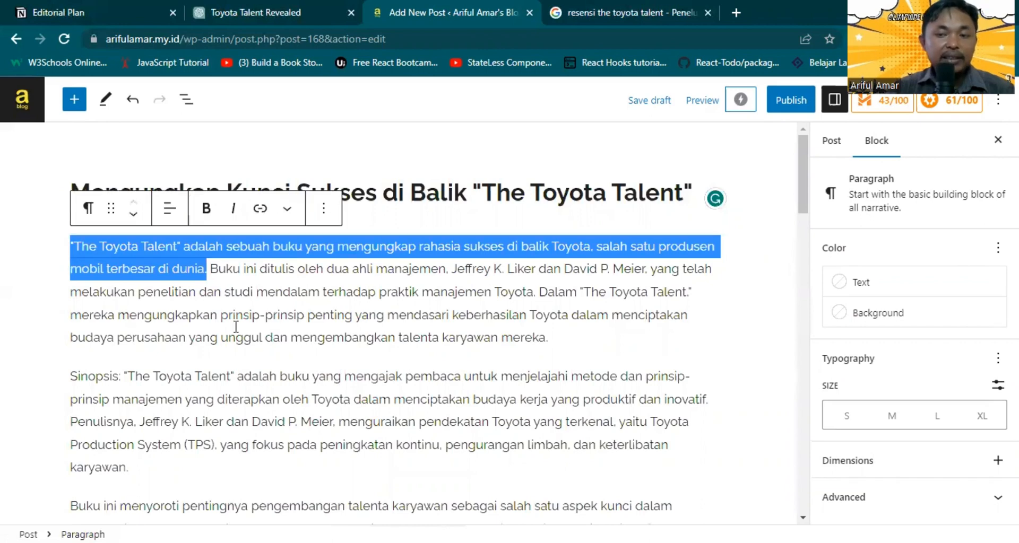
scroll(267, 346, down, 12)
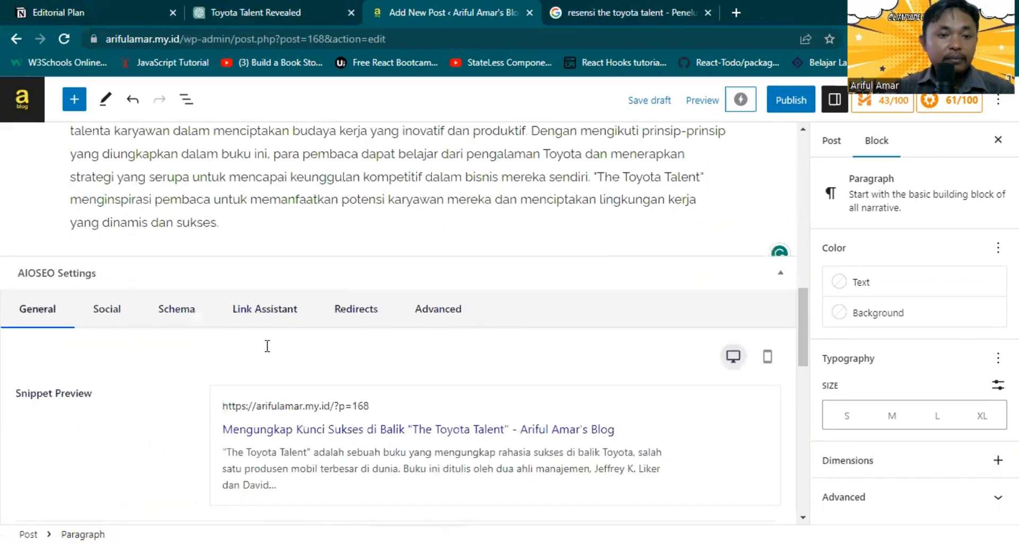
scroll(267, 346, down, 7)
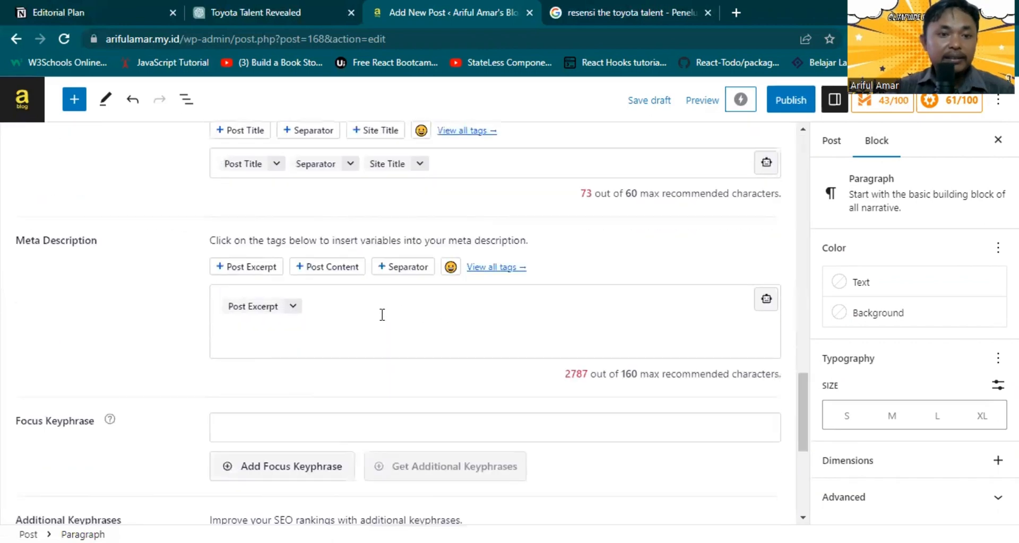
click(382, 314)
key(BackSpace)
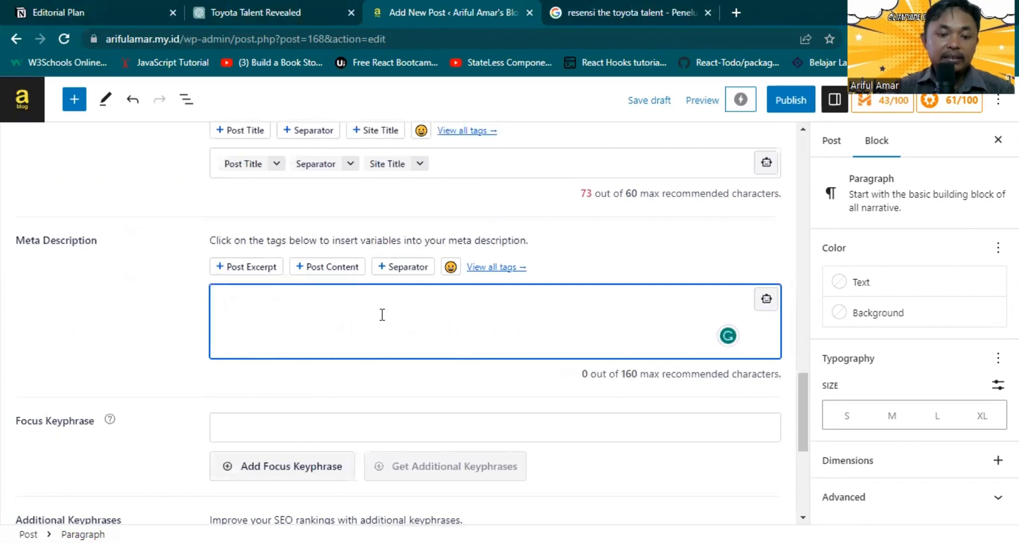
key(ctrl+v)
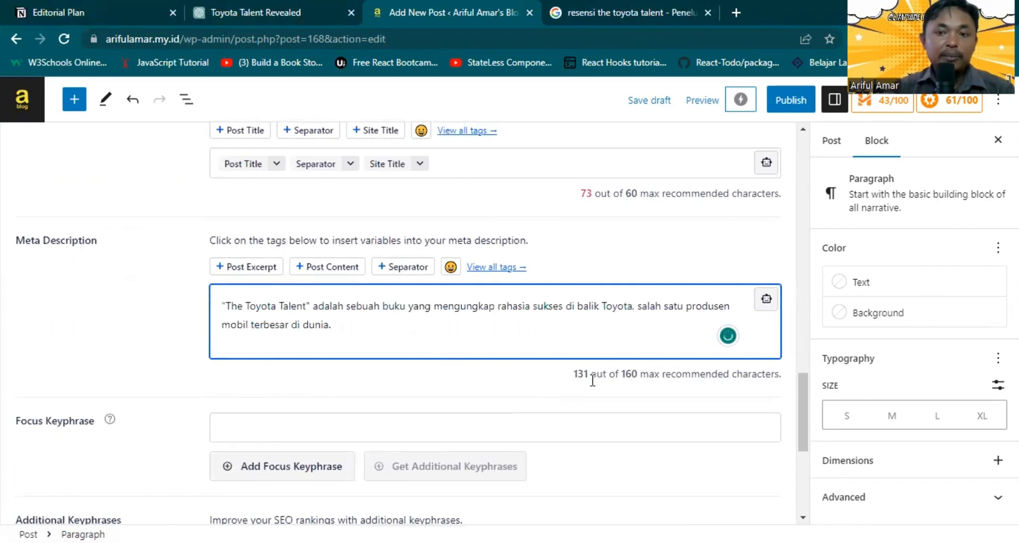
scroll(586, 379, down, 5)
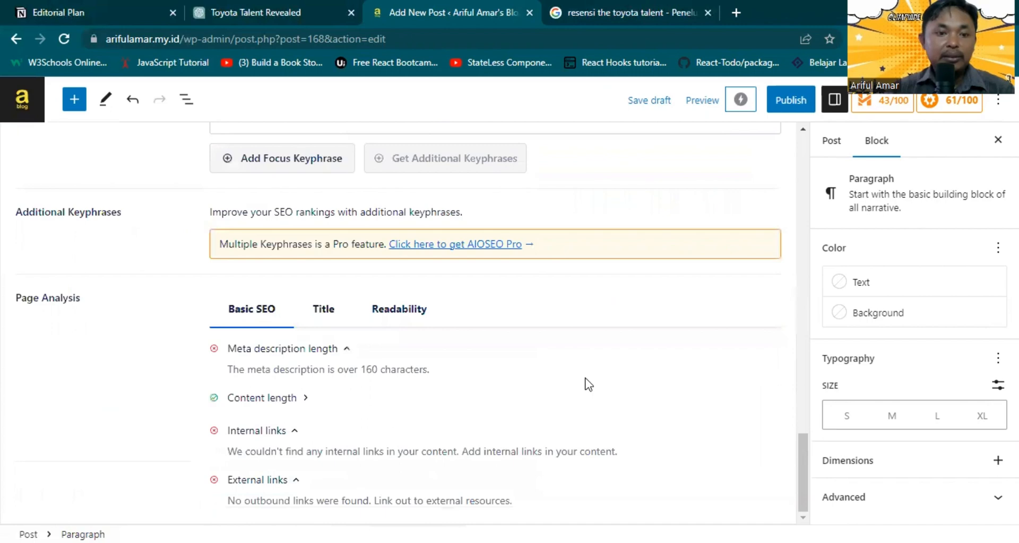
scroll(450, 359, up, 6)
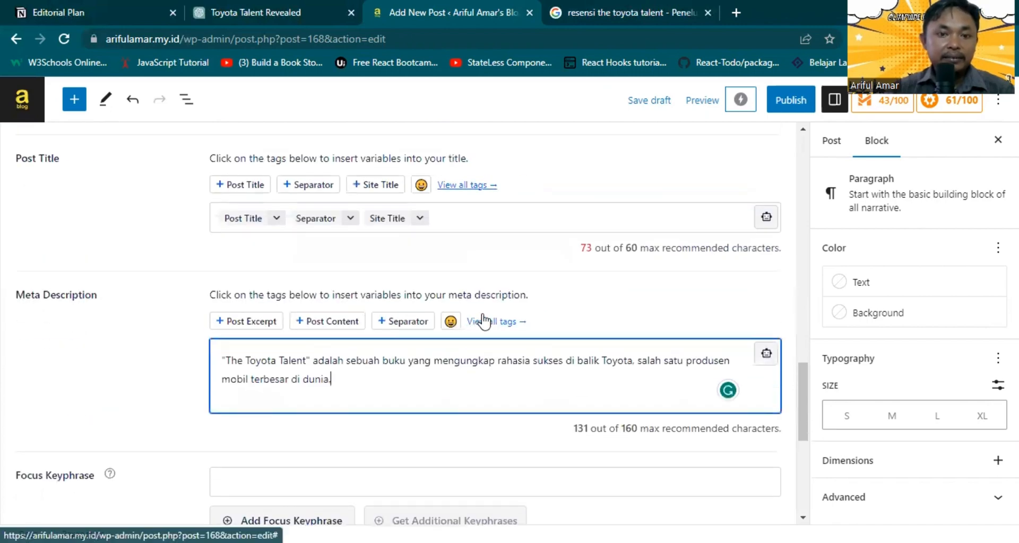
- Remove the Post Title, Separator and Site Title tags from the AIOSEO post title
scroll(550, 289, up, 1)
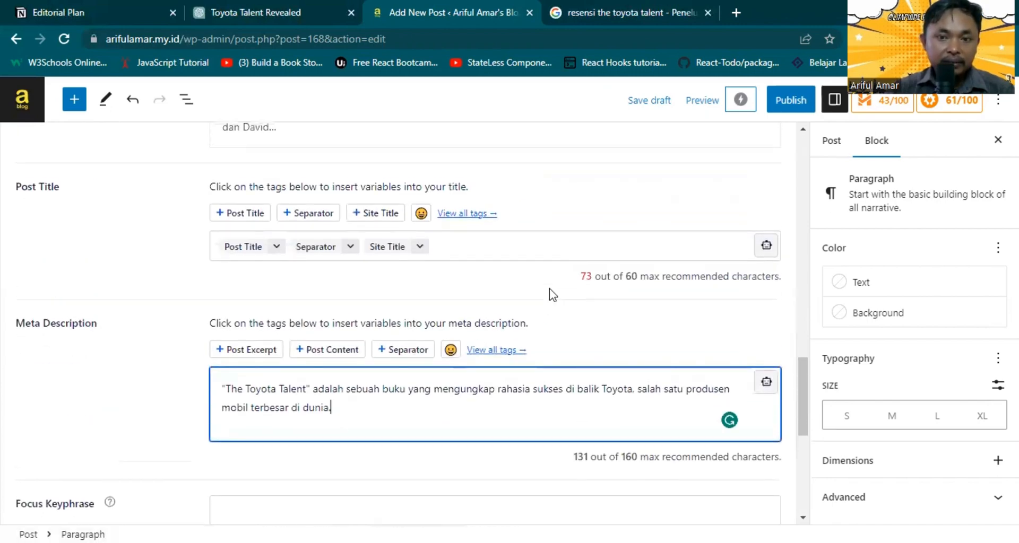
scroll(549, 288, up, 1)
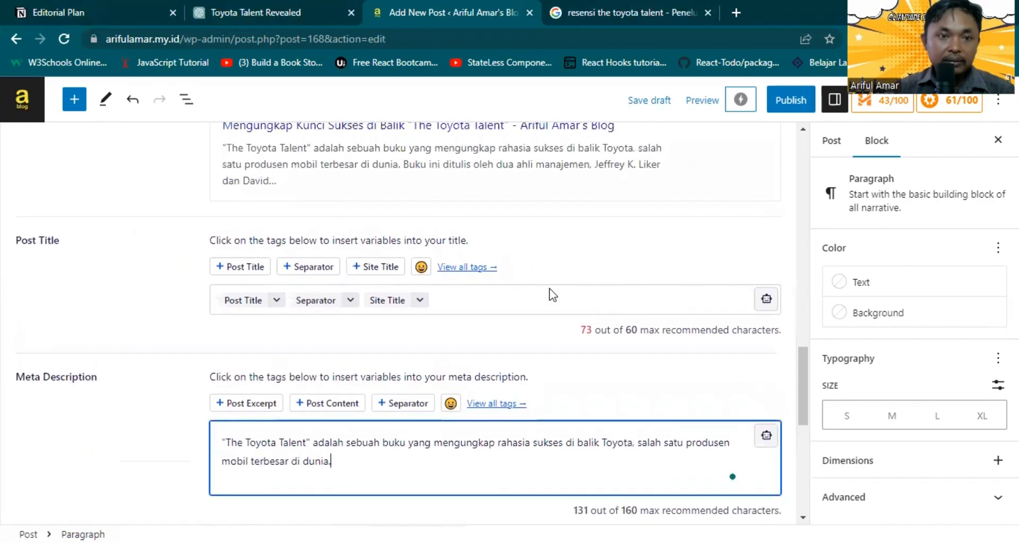
scroll(549, 289, up, 3)
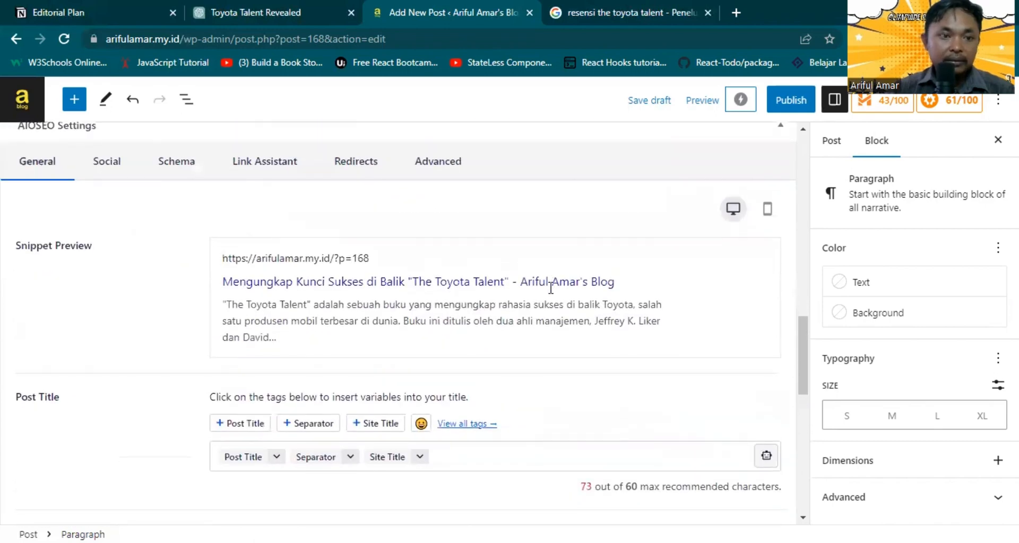
scroll(550, 288, down, 1)
scroll(551, 288, down, 1)
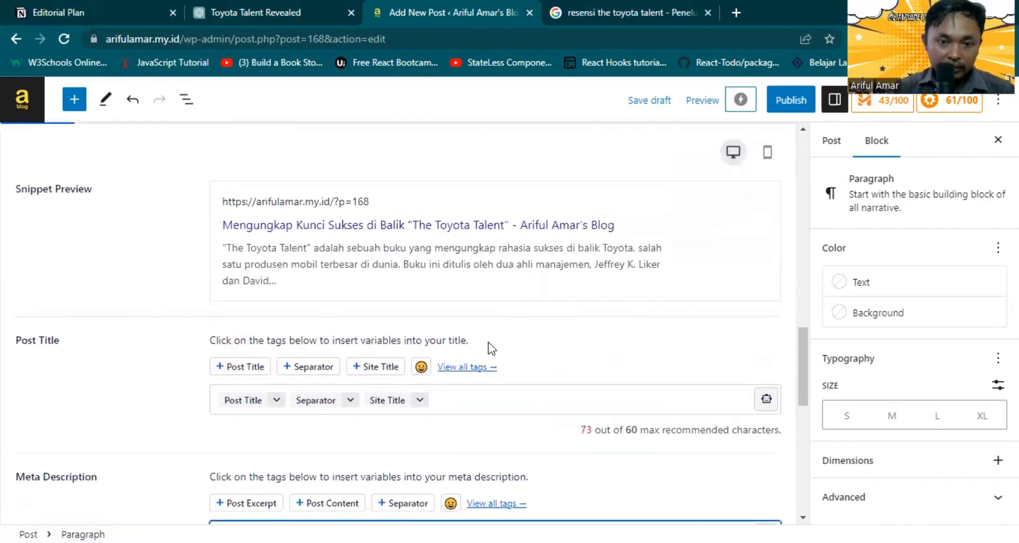
click(451, 398)
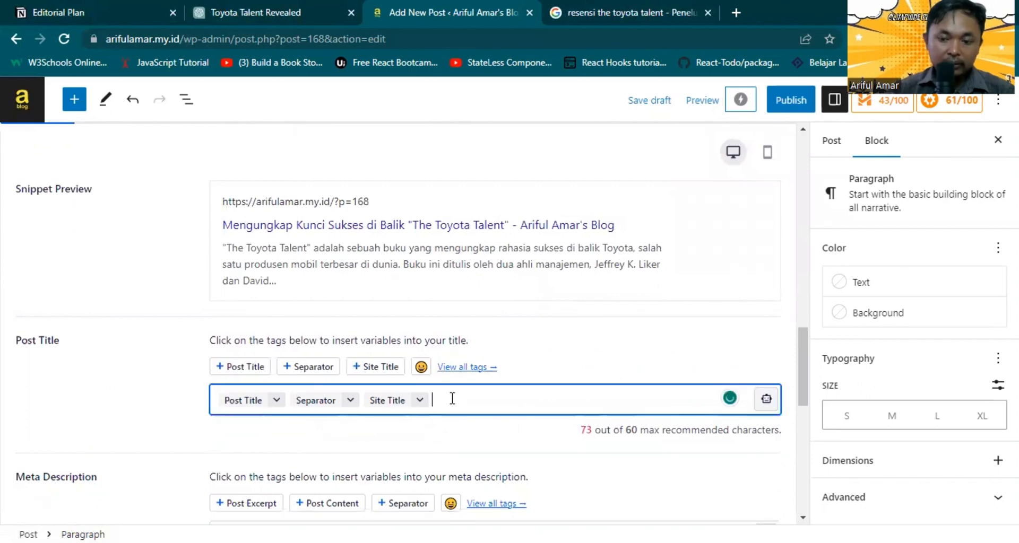
key(BackSpace)
key(BackSpace)
key(BackSpace)
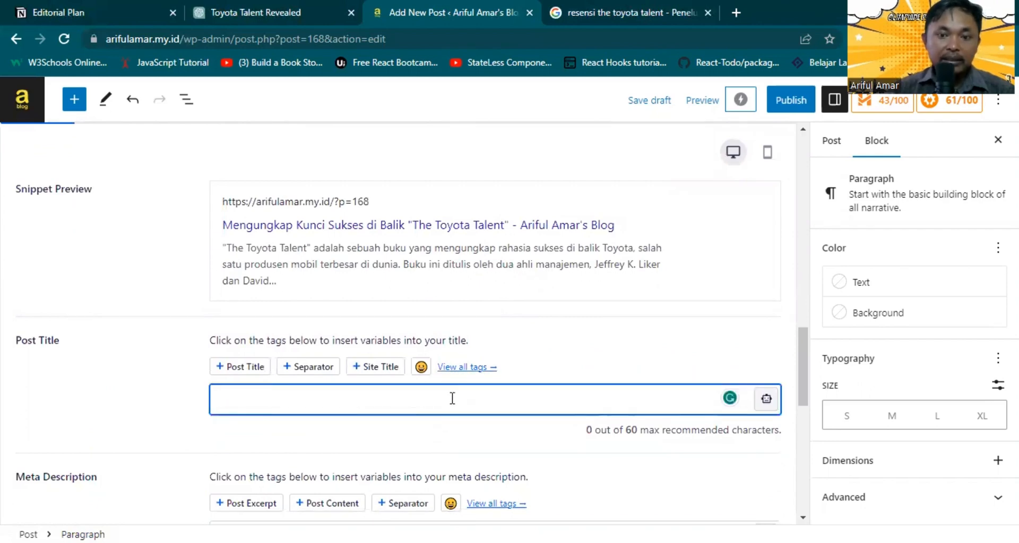
- Copy the post's headline Mengungkap Kunci Sukses di Balik "The Toyota Talent" into the AIOSEO post title and recheck the page analysis
scroll(545, 394, up, 15)
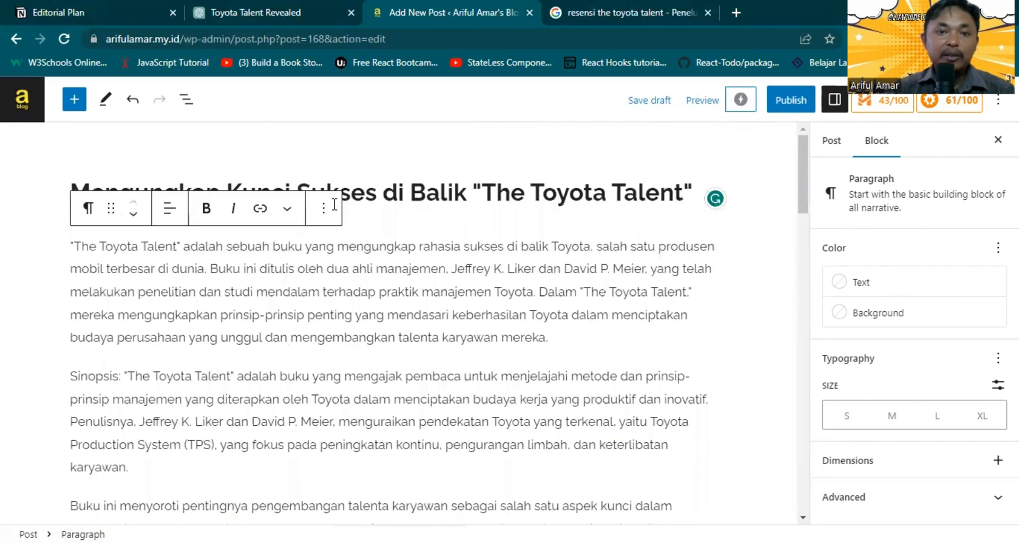
drag(694, 193, 71, 195)
key(ctrl+c)
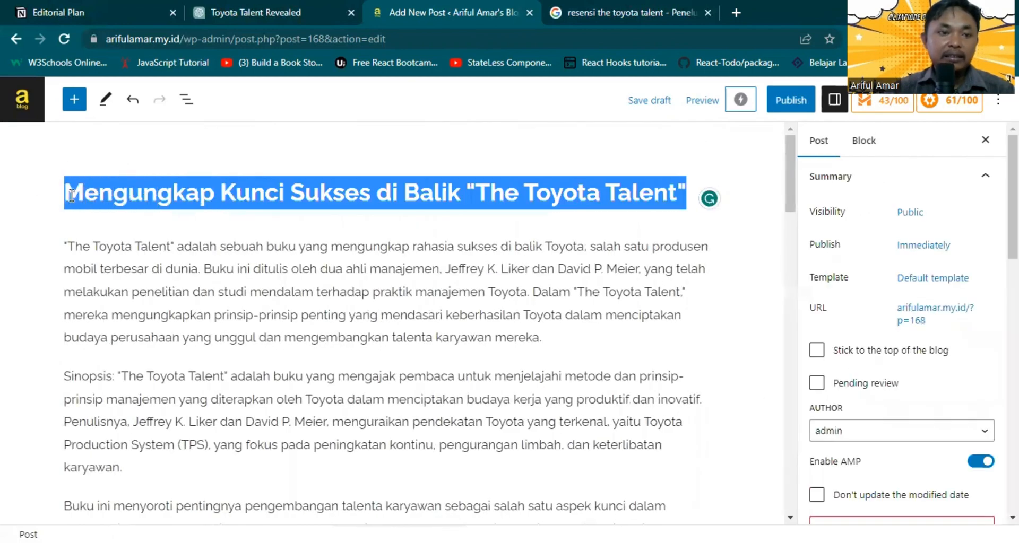
scroll(153, 313, down, 15)
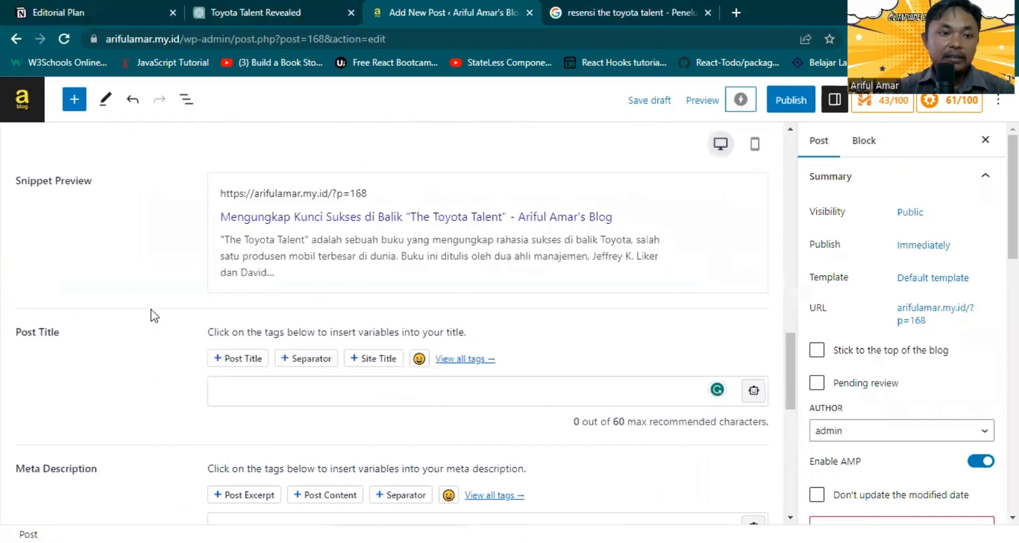
scroll(153, 317, down, 1)
click(294, 360)
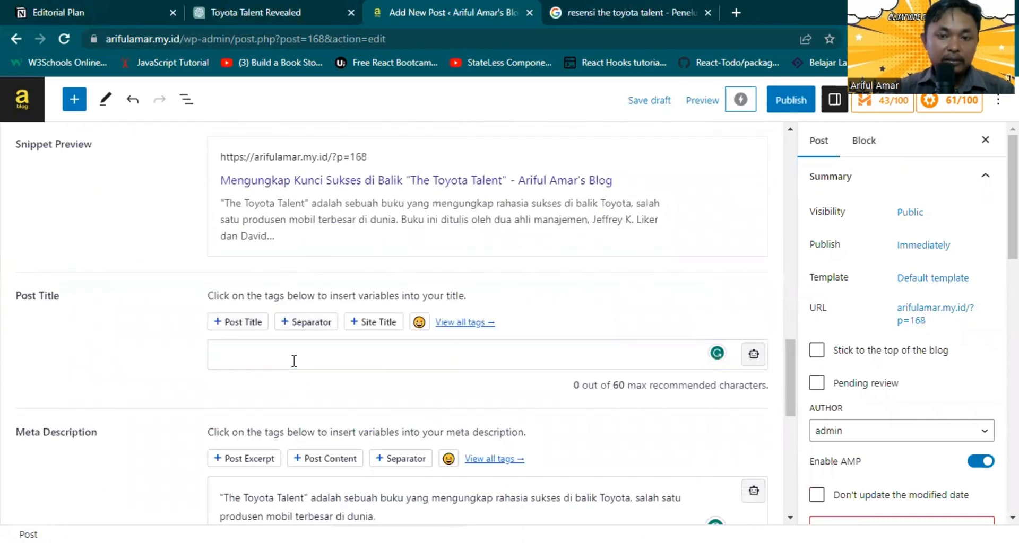
key(ctrl+v)
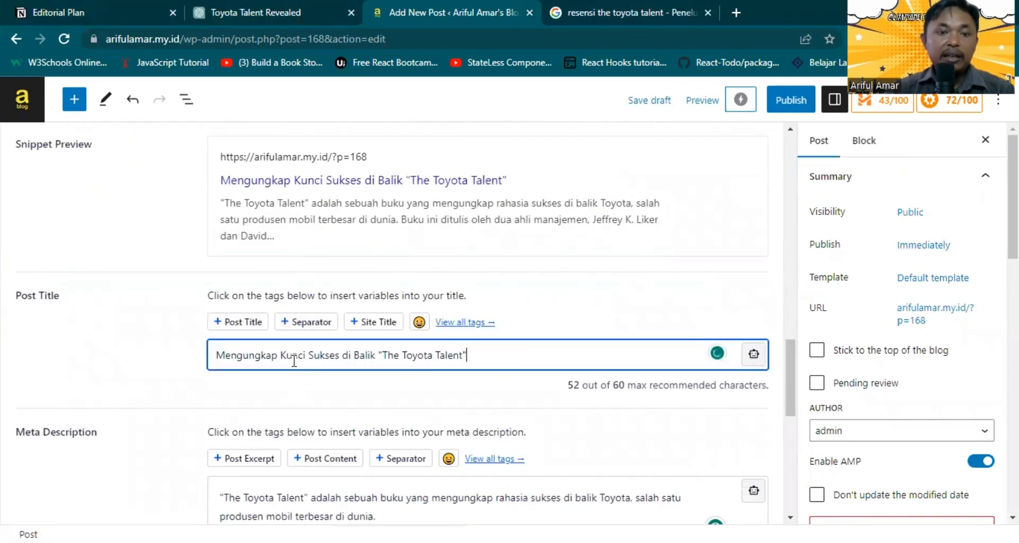
click(148, 366)
scroll(588, 291, down, 10)
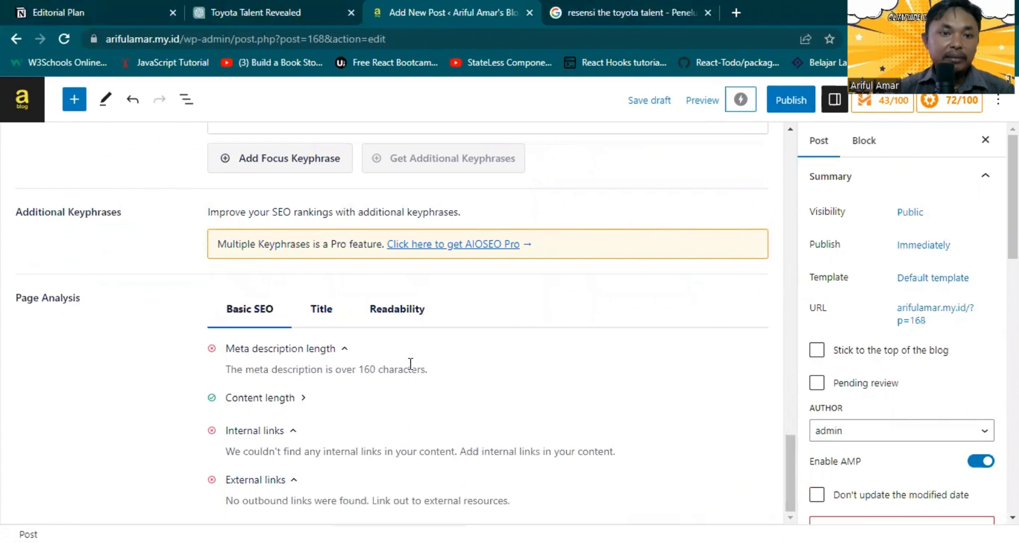
scroll(410, 364, up, 3)
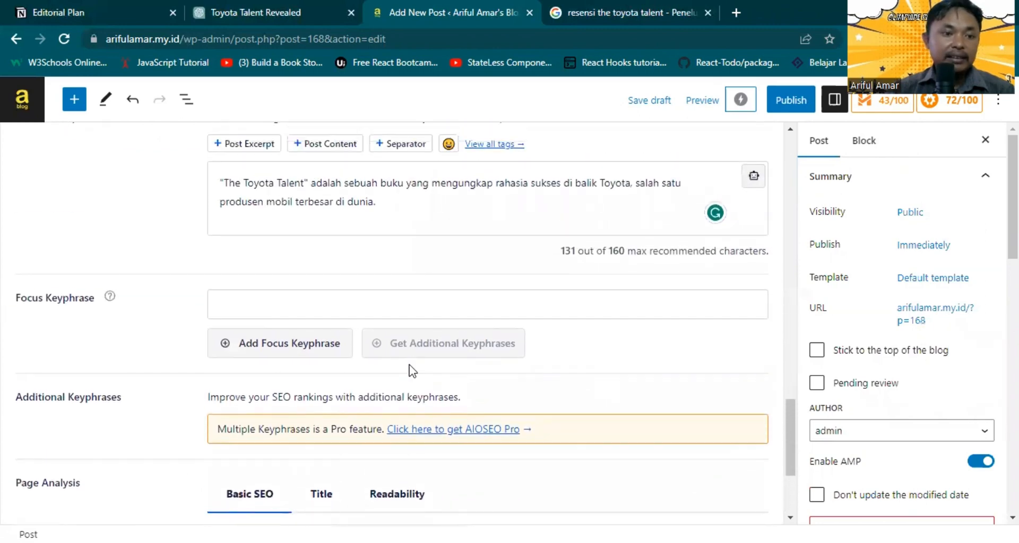
scroll(409, 367, up, 3)
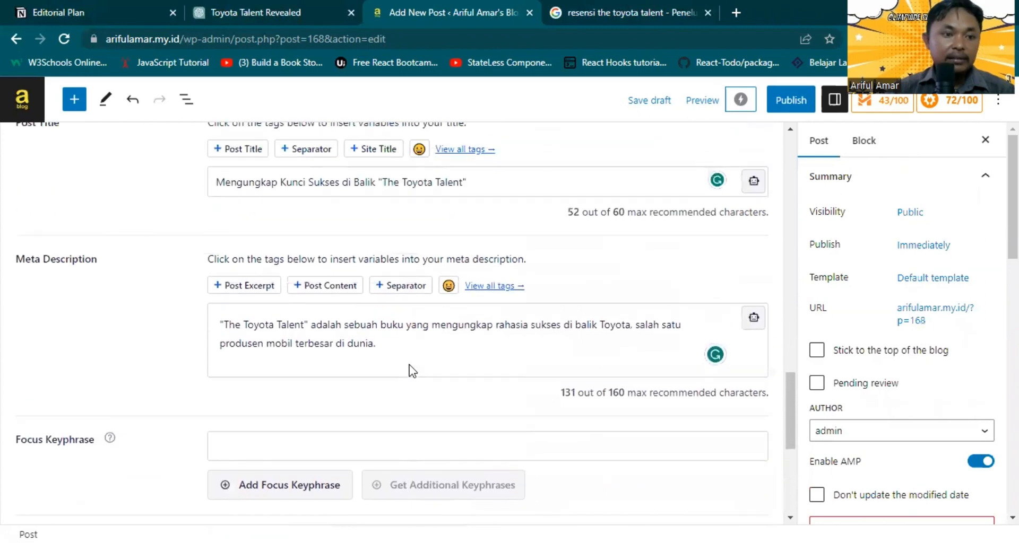
- Try adding the Post Content tag to the end of the AIOSEO meta description, and remove it again
scroll(410, 366, down, 5)
scroll(410, 364, up, 2)
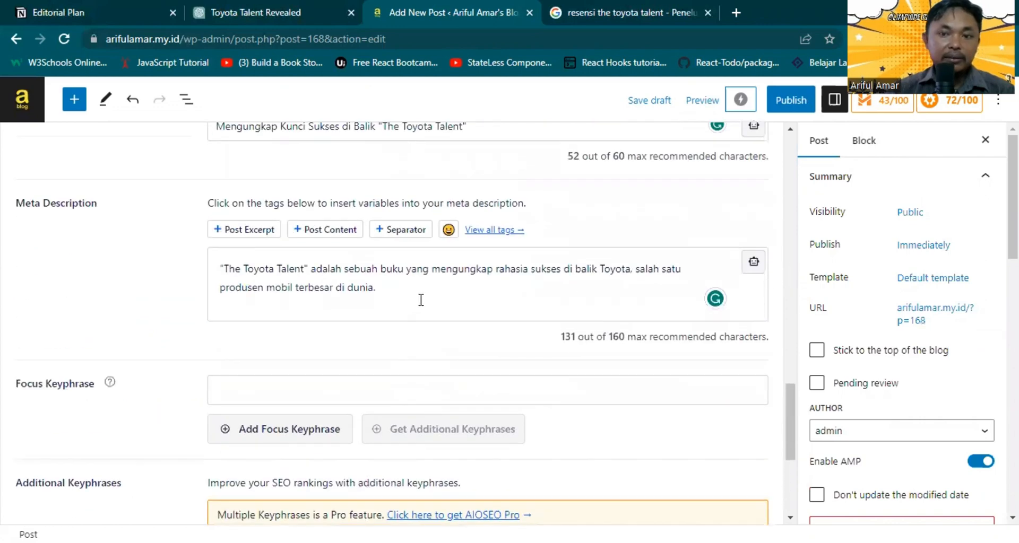
click(421, 300)
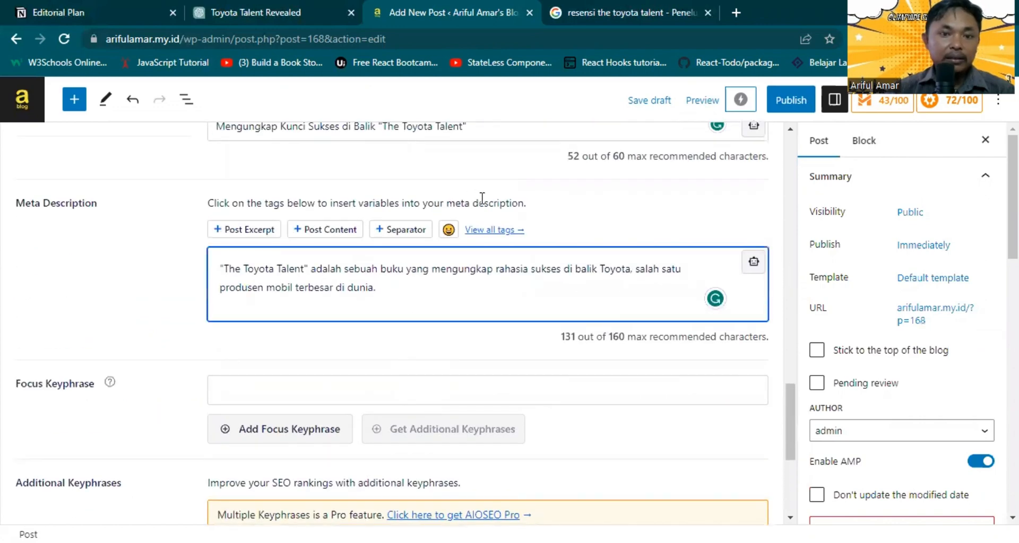
click(484, 202)
click(412, 279)
click(342, 231)
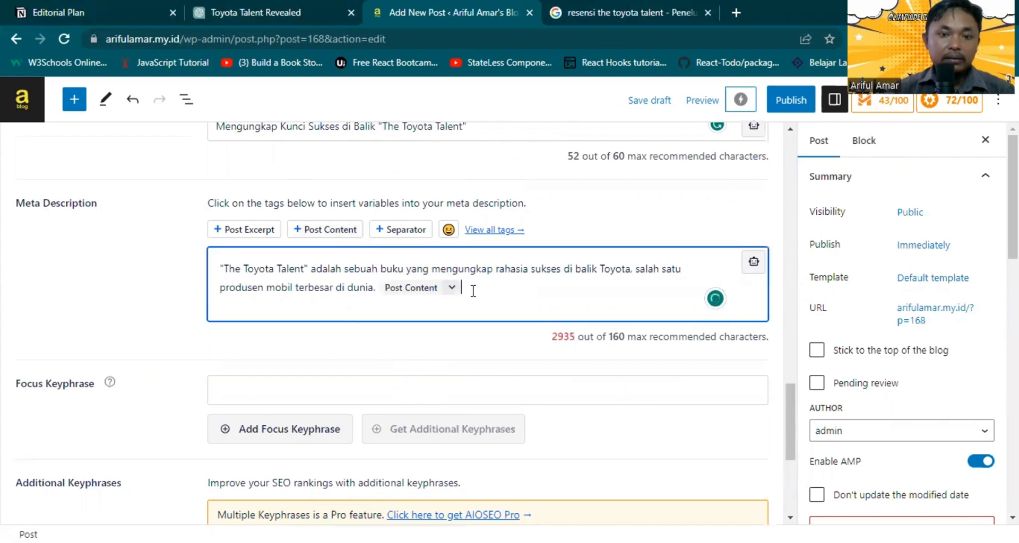
key(BackSpace)
- Insert a Quote block after the paragraph ending in "di tempat kerja." and enter "baca juga:" as its text
scroll(473, 291, down, 5)
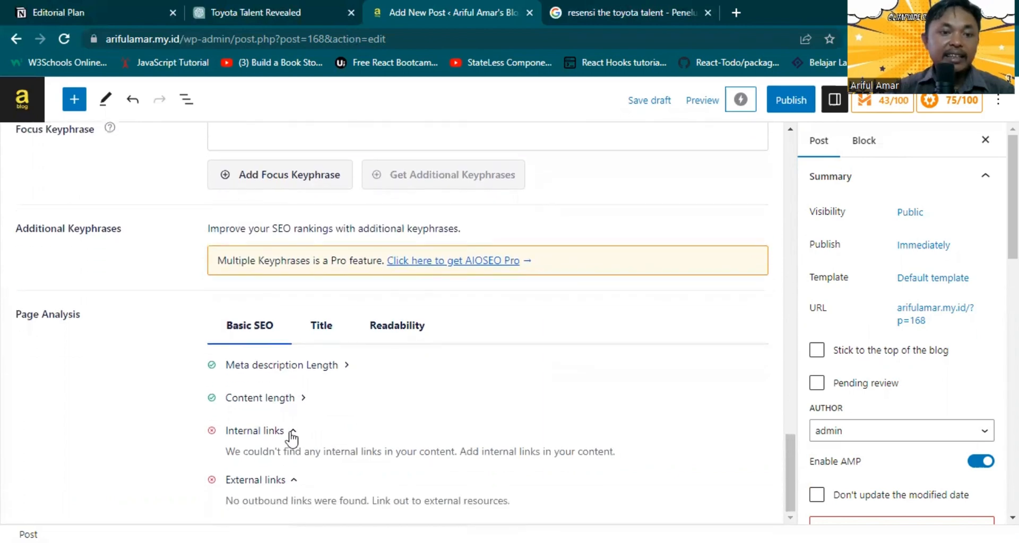
scroll(408, 383, up, 15)
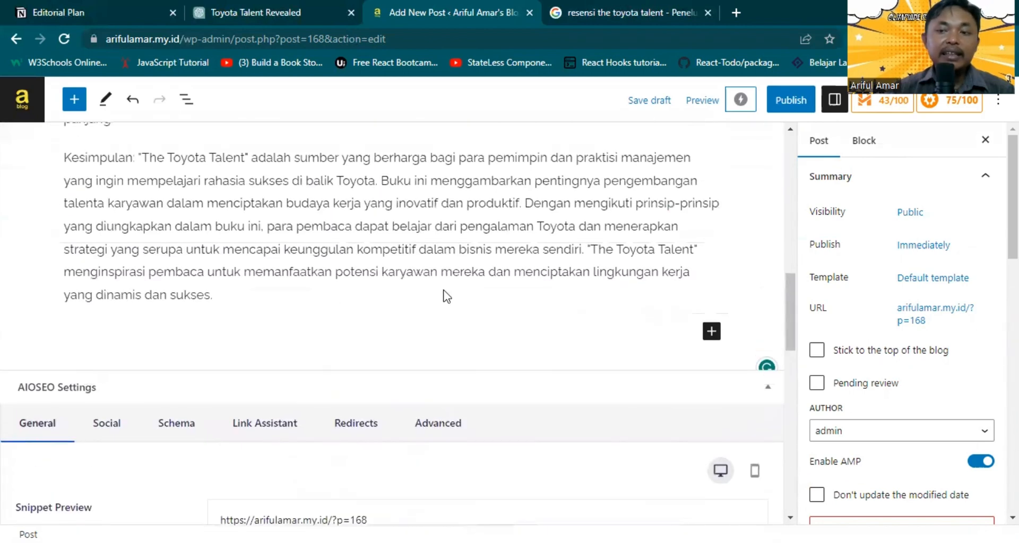
scroll(445, 290, up, 2)
scroll(445, 289, up, 3)
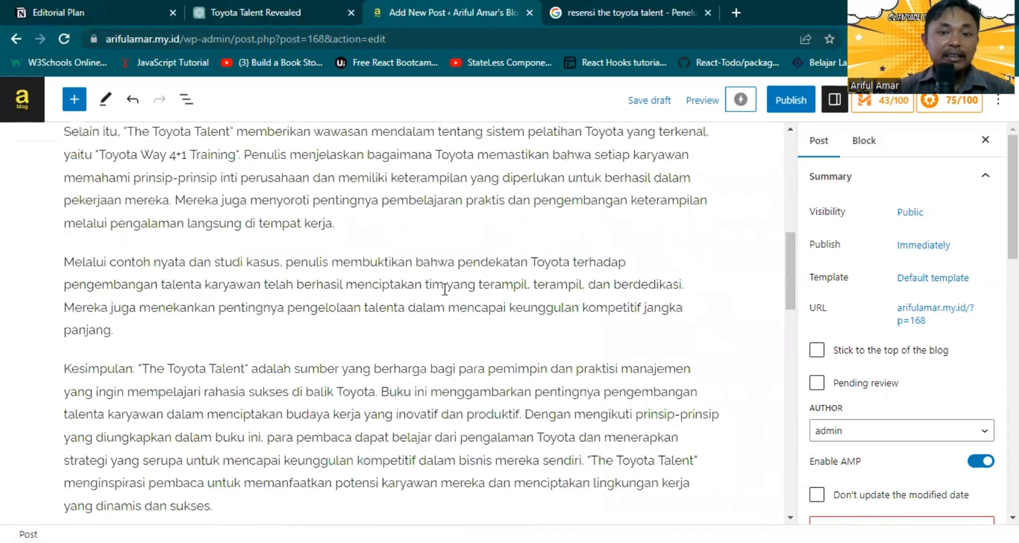
click(407, 292)
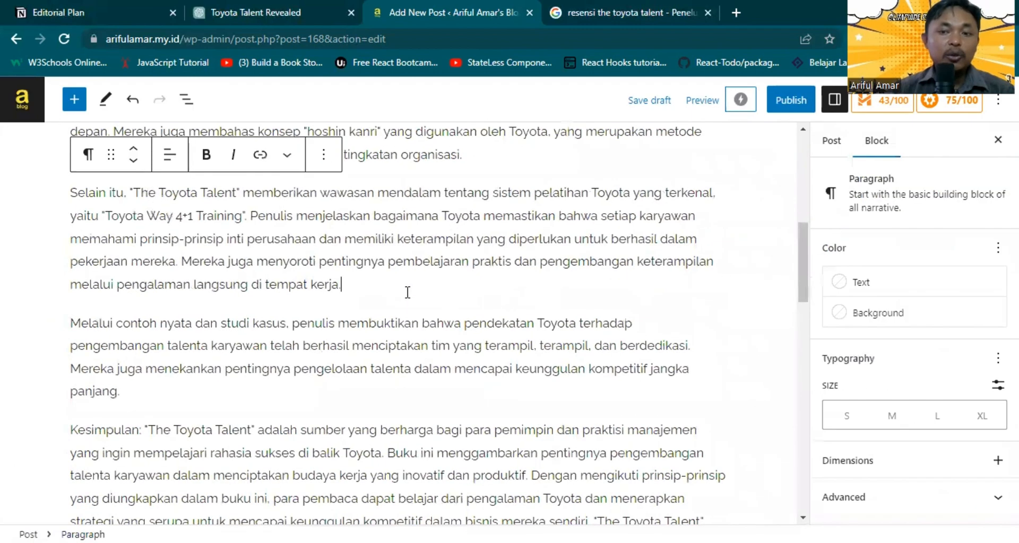
scroll(408, 293, up, 6)
scroll(408, 292, down, 7)
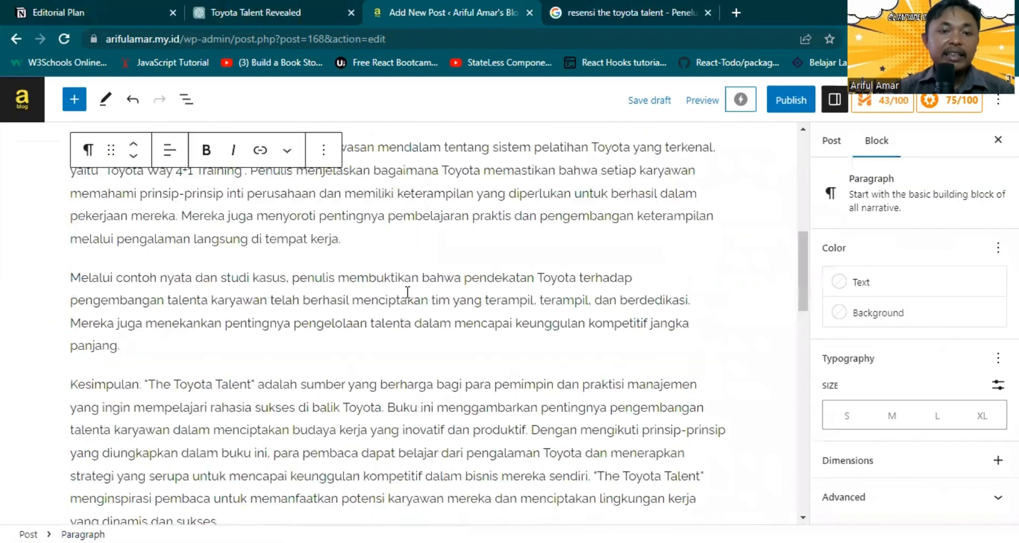
click(398, 258)
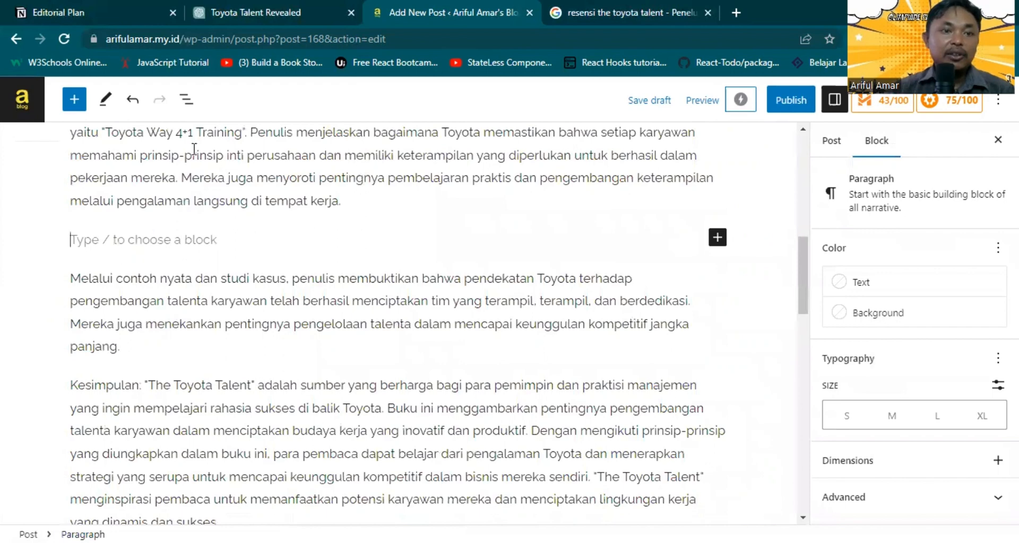
click(717, 239)
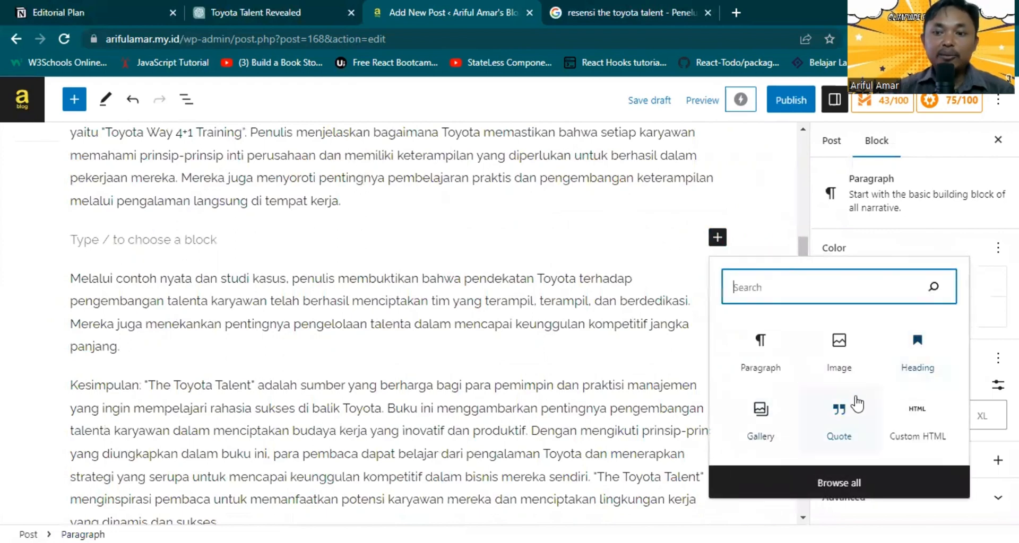
click(841, 415)
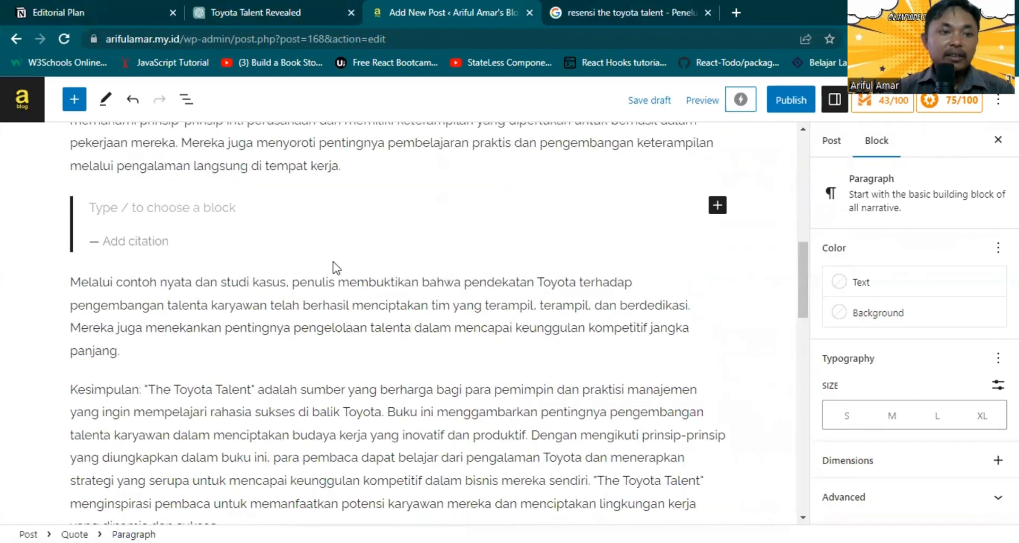
text(baca)
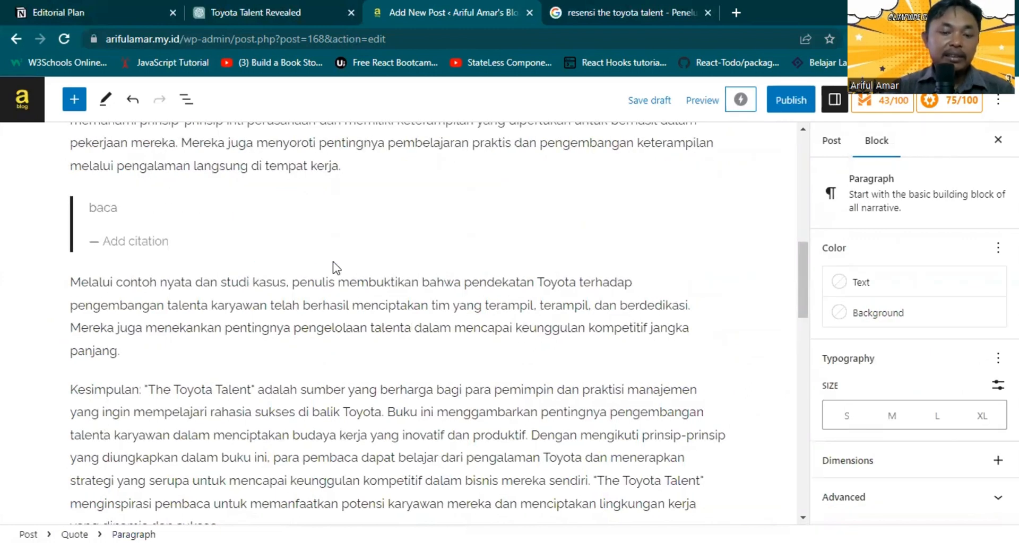
text( juga)
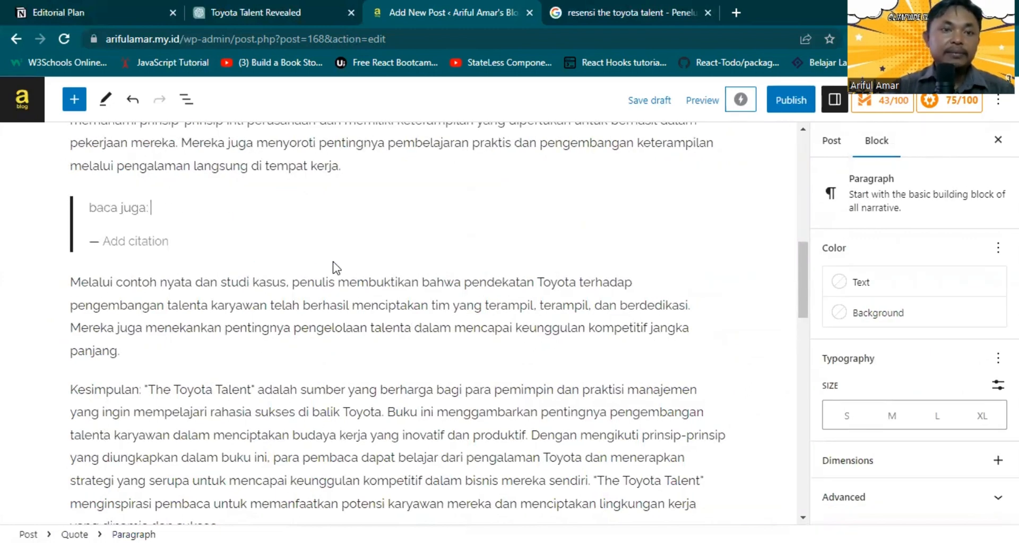
text(:)
- Open the blog's public home page in a separate browser tab, keeping the post editor open
right_click(22, 106)
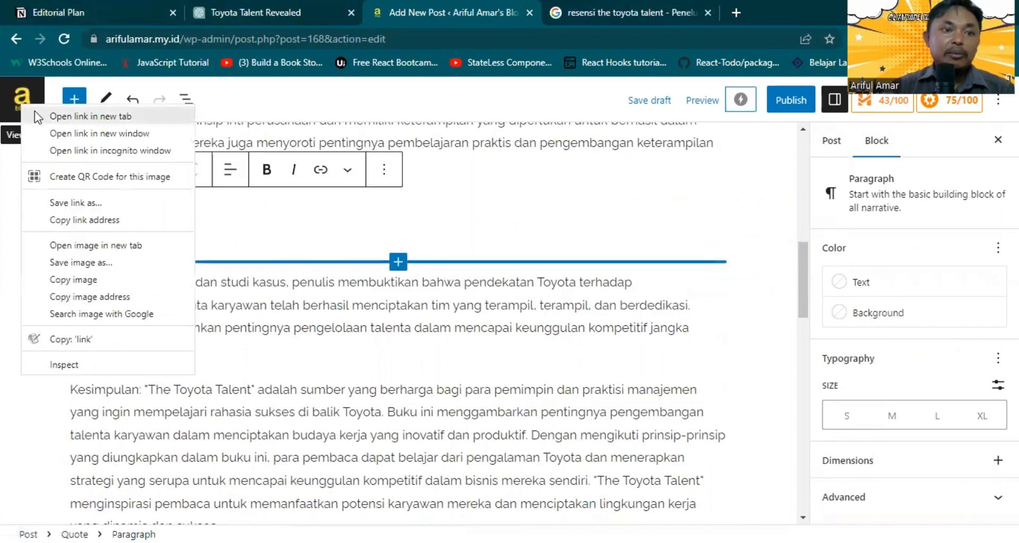
click(37, 116)
click(586, 6)
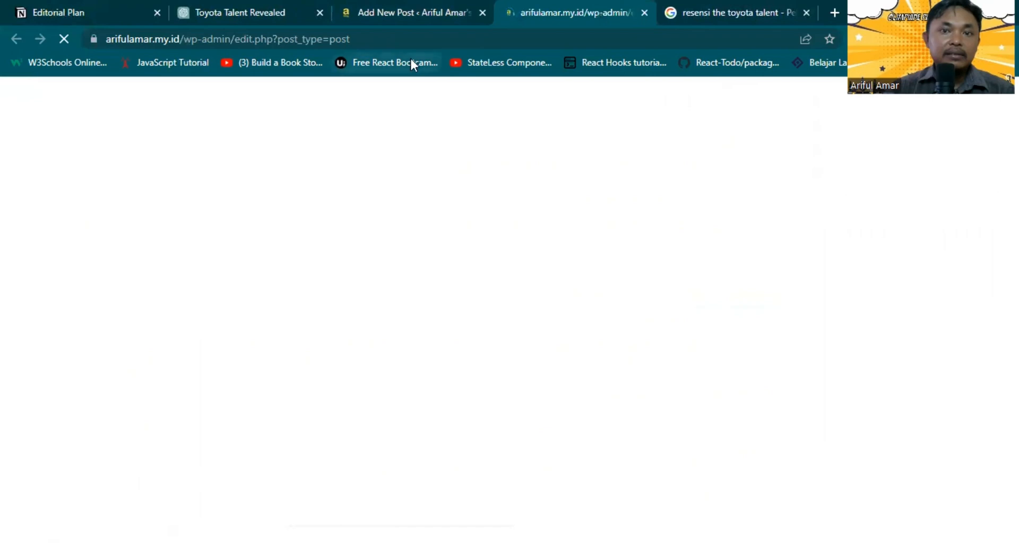
click(371, 38)
drag(372, 39, 183, 40)
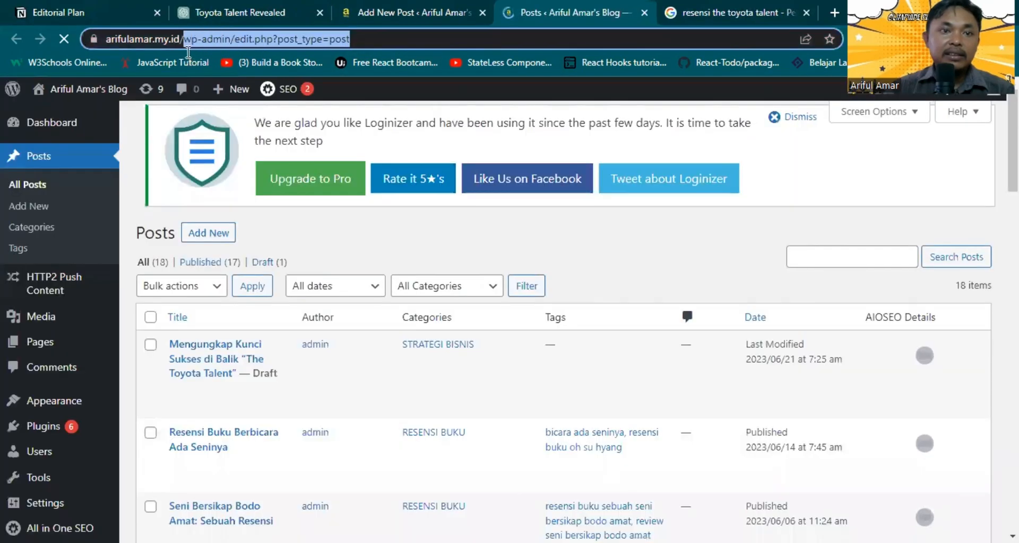
key(BackSpace)
key(Return)
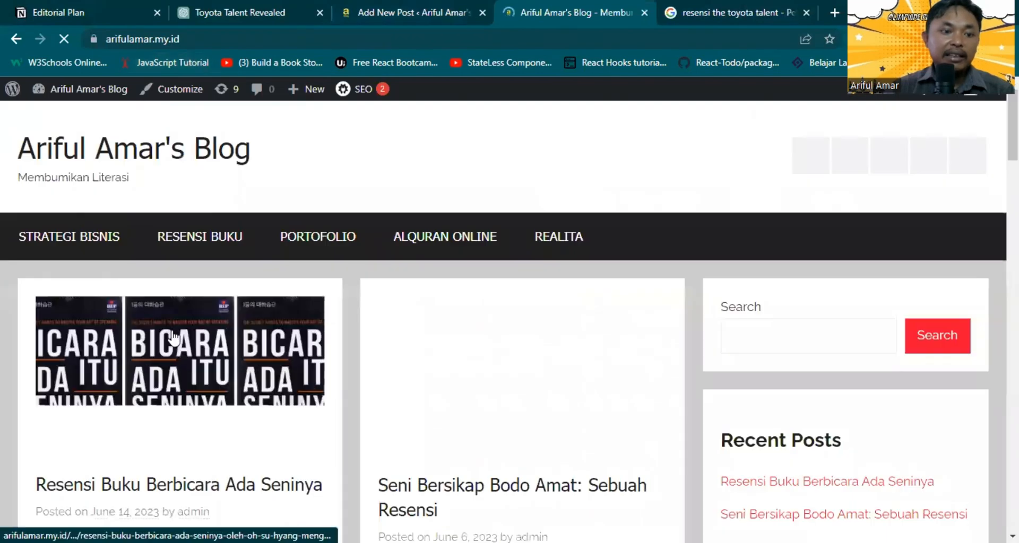
- Copy the link address of the blog post "Resensi Buku Berbicara Ada Seninya" from the home page
scroll(173, 329, down, 3)
right_click(173, 321)
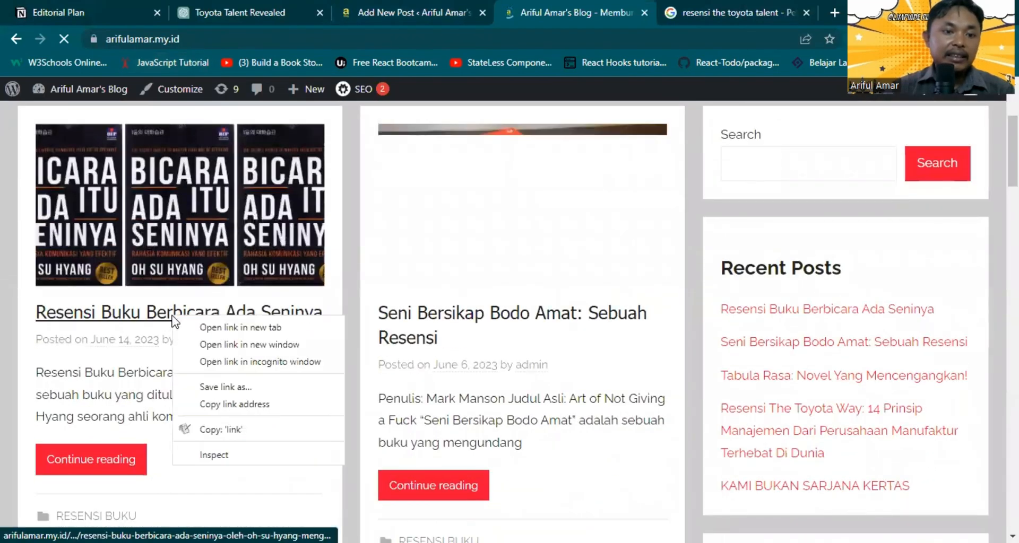
click(228, 404)
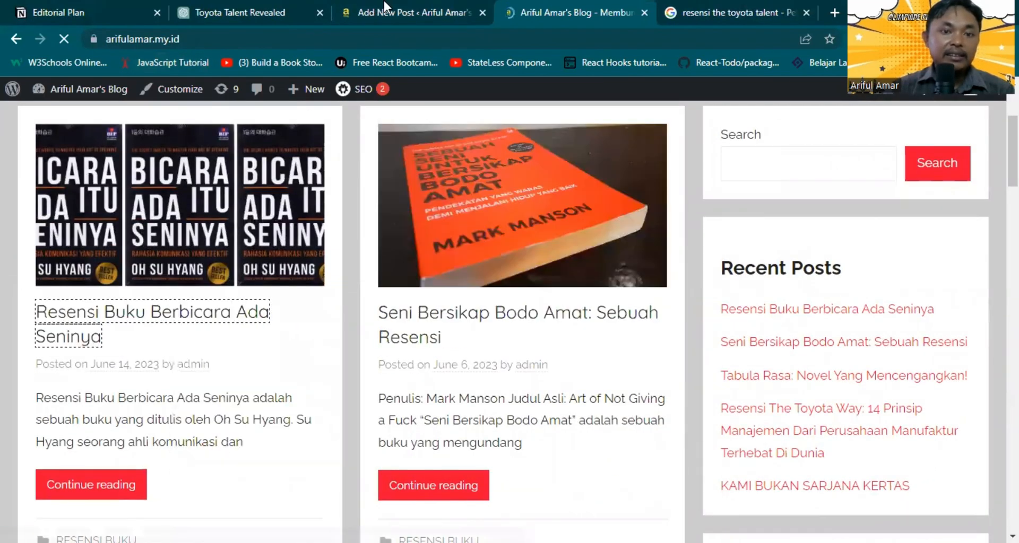
- Return to the post editor and add "Resensi Seni berbicara" after "baca juga:" in the quote
click(384, 4)
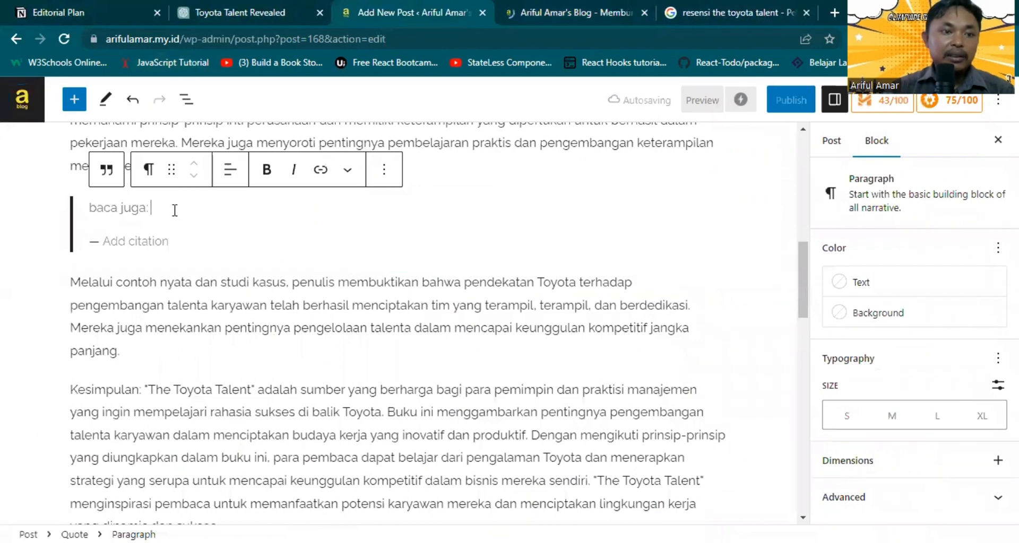
click(571, 1)
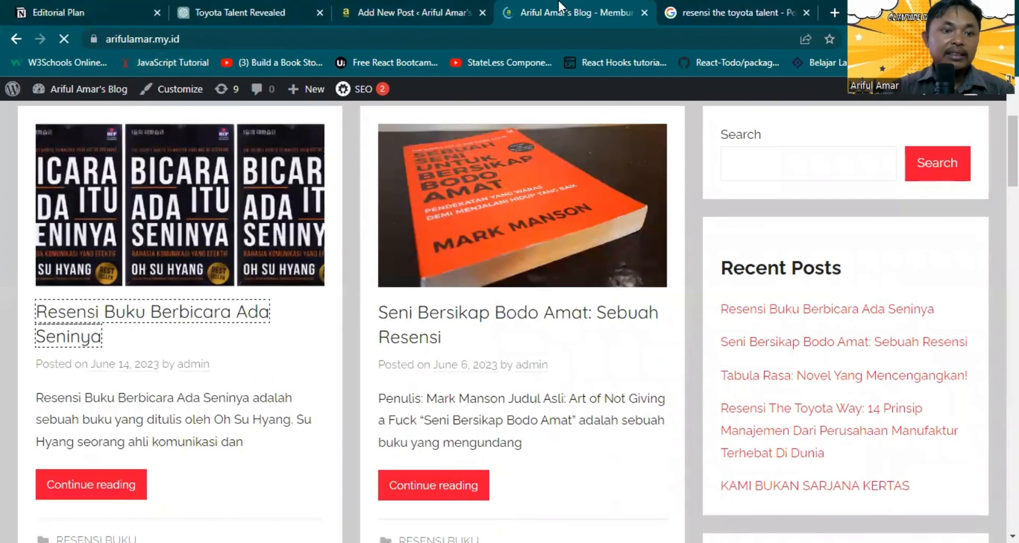
click(428, 1)
text(R)
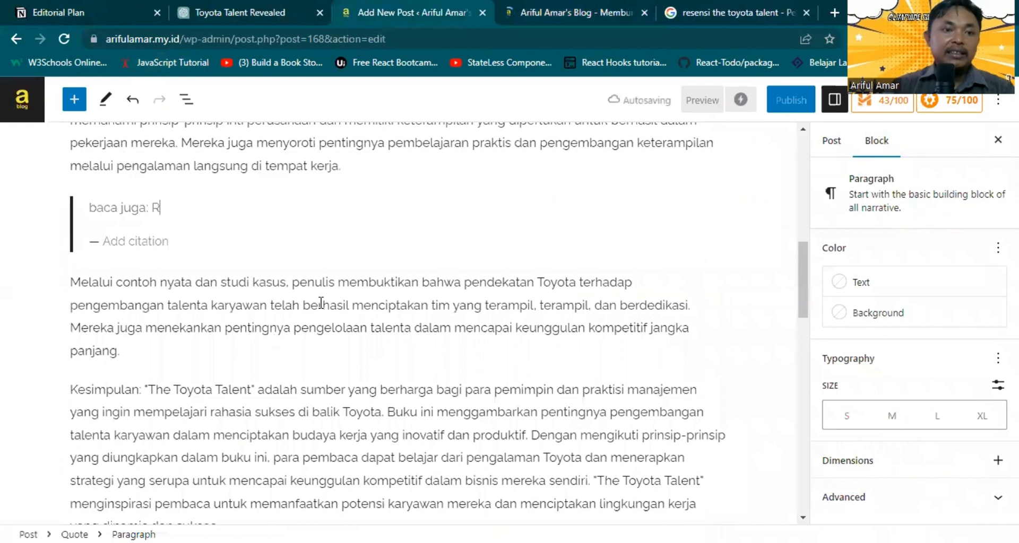
text(esensi)
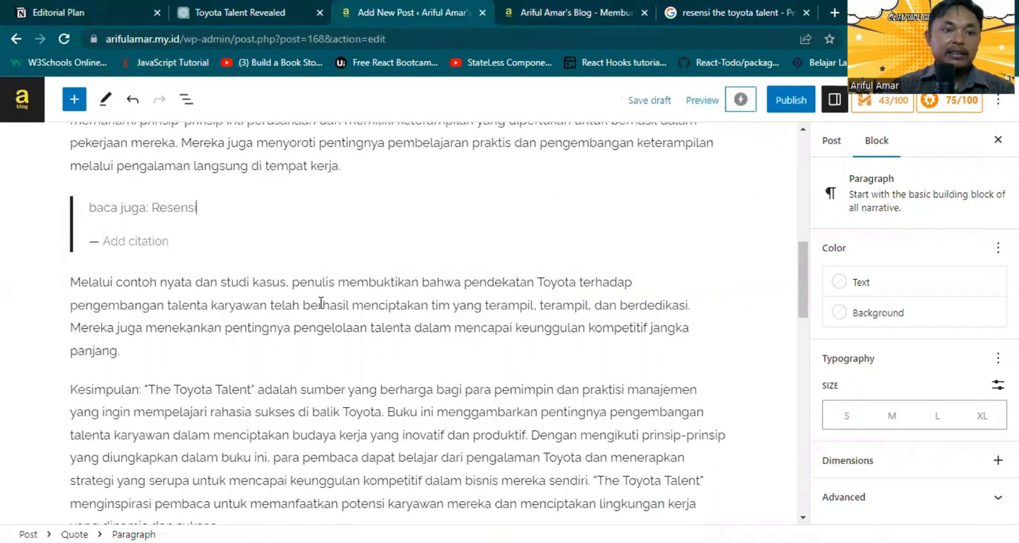
text( Seni berbicara)
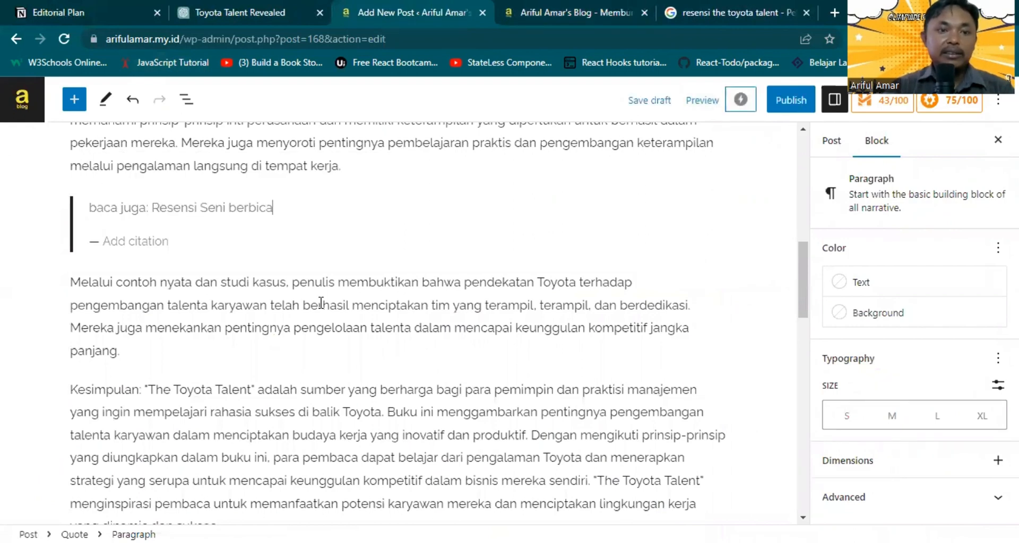
- Link the words "Resensi Seni berbicara" in the quote to the copied address of the blog's earlier book review
key(shift+Left)
key(shift+Left)
key(shift+Left)
key(shift+Left)
key(shift+Left)
key(shift+Left)
key(shift+Left)
key(shift+Left)
key(shift+Left)
key(shift+Left)
key(shift+Left)
key(shift+Left)
key(shift+Left)
key(shift+Left)
key(shift+Left)
key(shift+Left)
key(shift+Left)
key(shift+Left)
key(shift+Left)
key(shift+Left)
key(shift+Left)
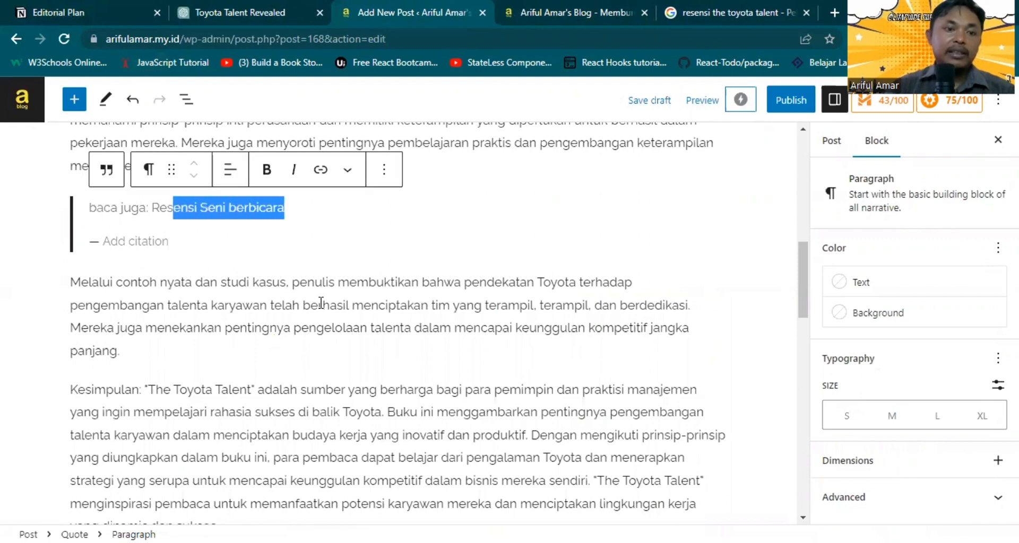
key(shift+Left)
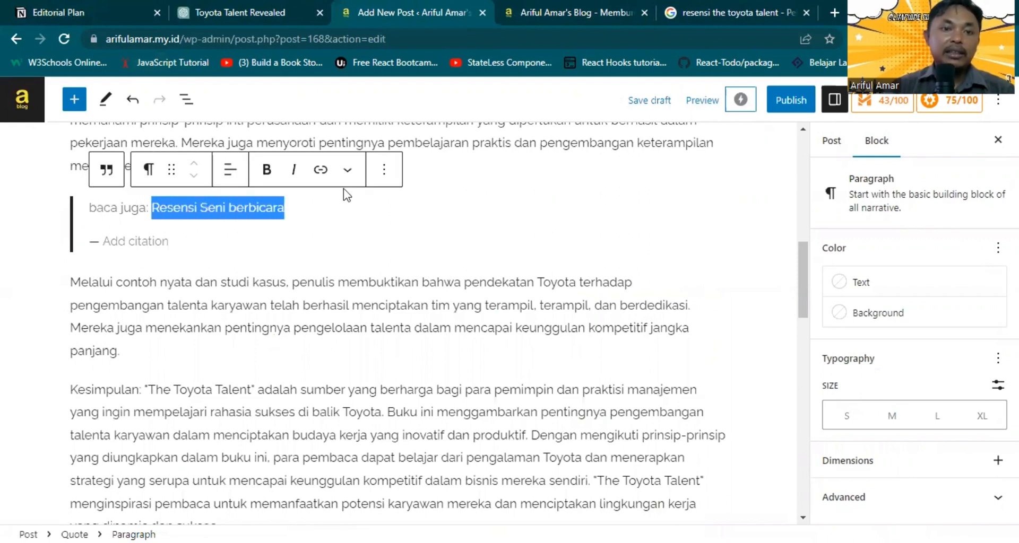
click(321, 171)
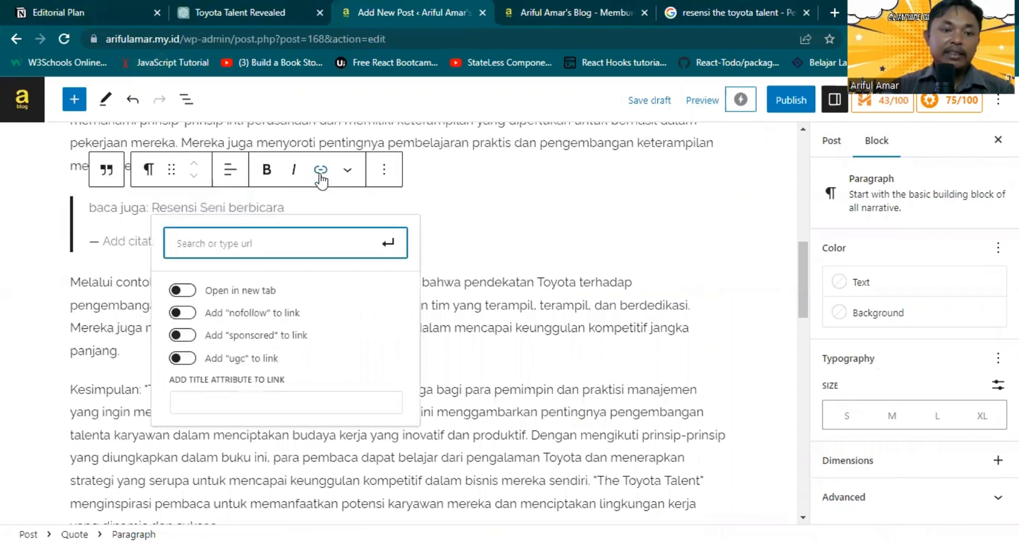
key(ctrl+v)
click(388, 243)
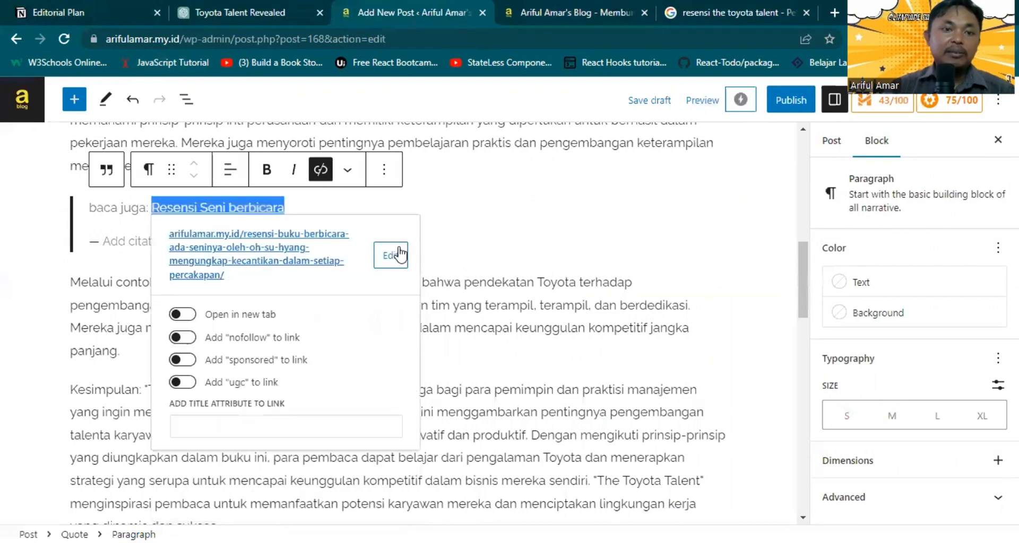
- Set the quote's citation to Oh Su Hyang and recheck the internal and external links in the Basic SEO page analysis
click(124, 241)
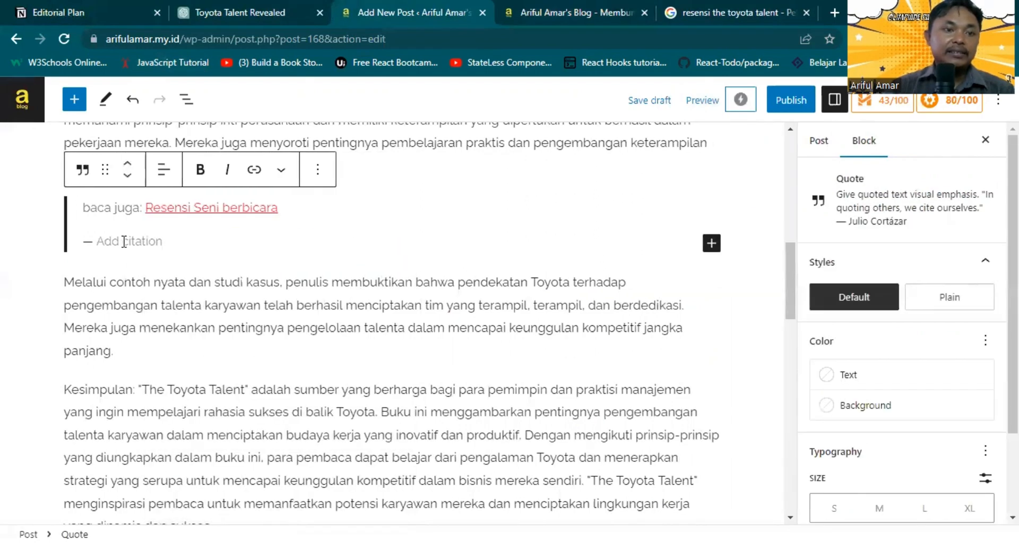
text(Oh)
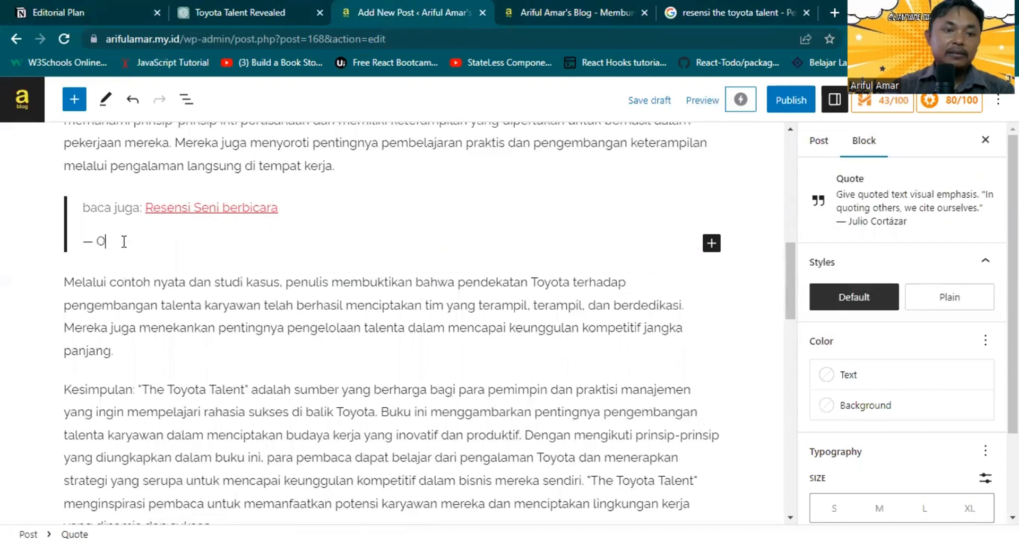
text( Su Hyang)
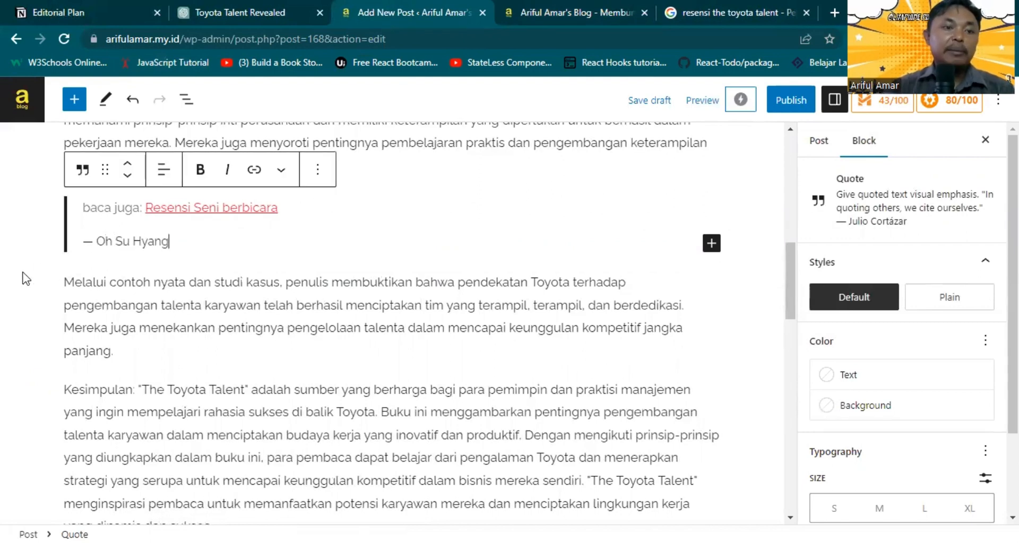
click(24, 277)
scroll(207, 276, down, 7)
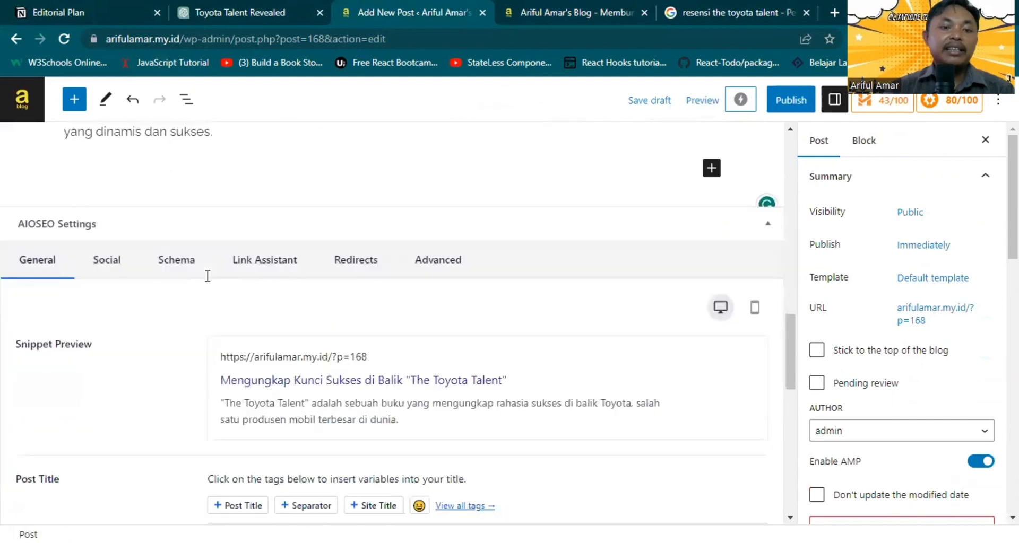
scroll(207, 276, down, 14)
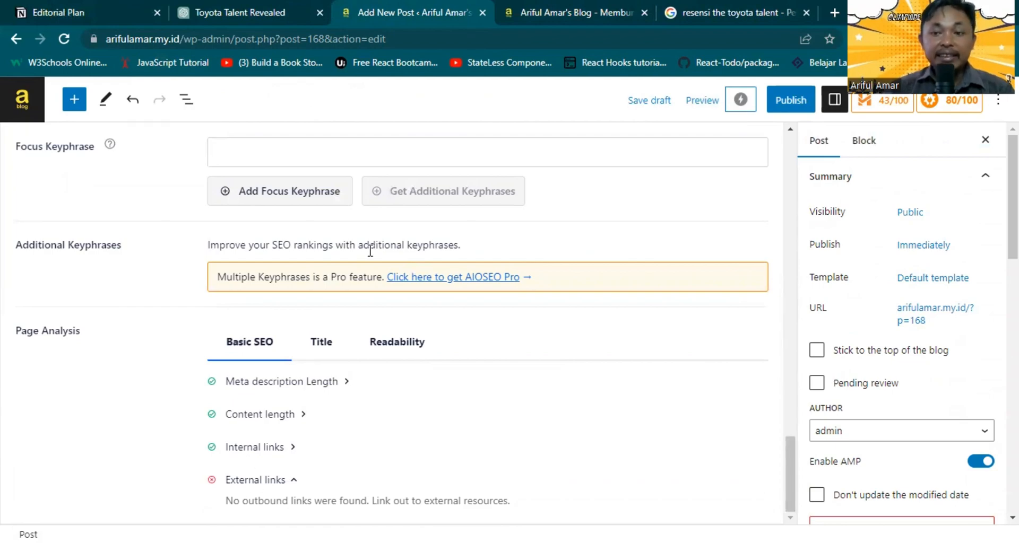
scroll(370, 250, up, 12)
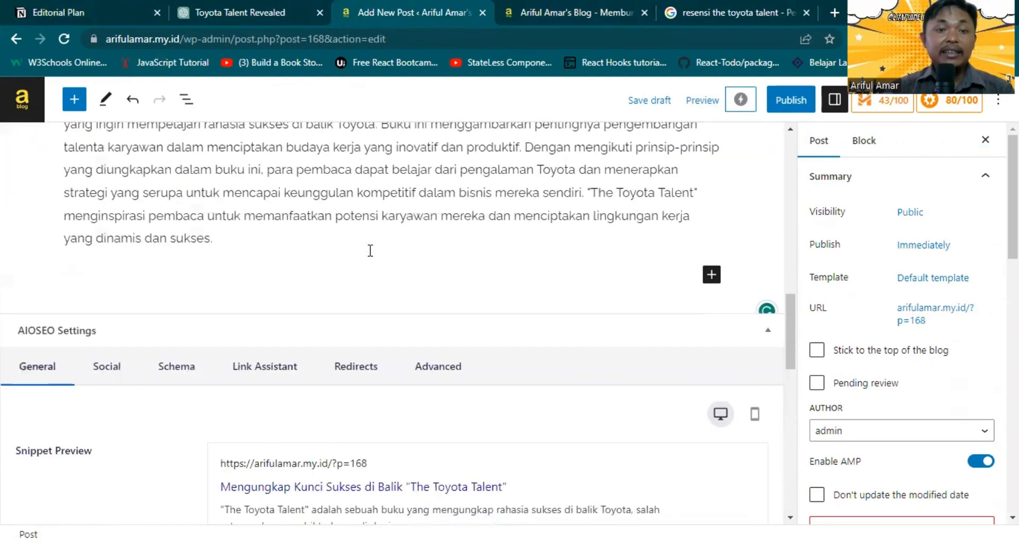
scroll(370, 250, up, 10)
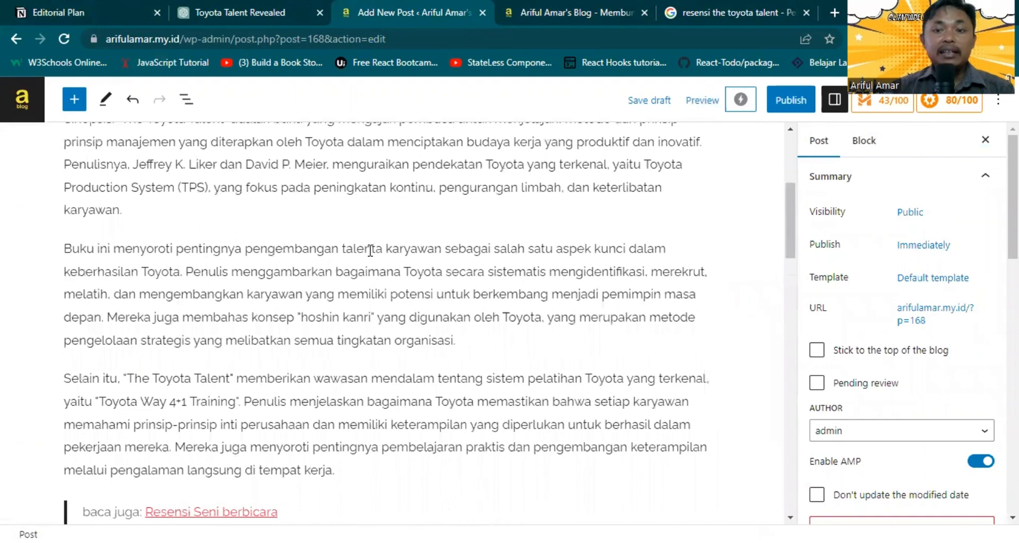
- Add an empty paragraph directly below the post title
scroll(370, 250, up, 5)
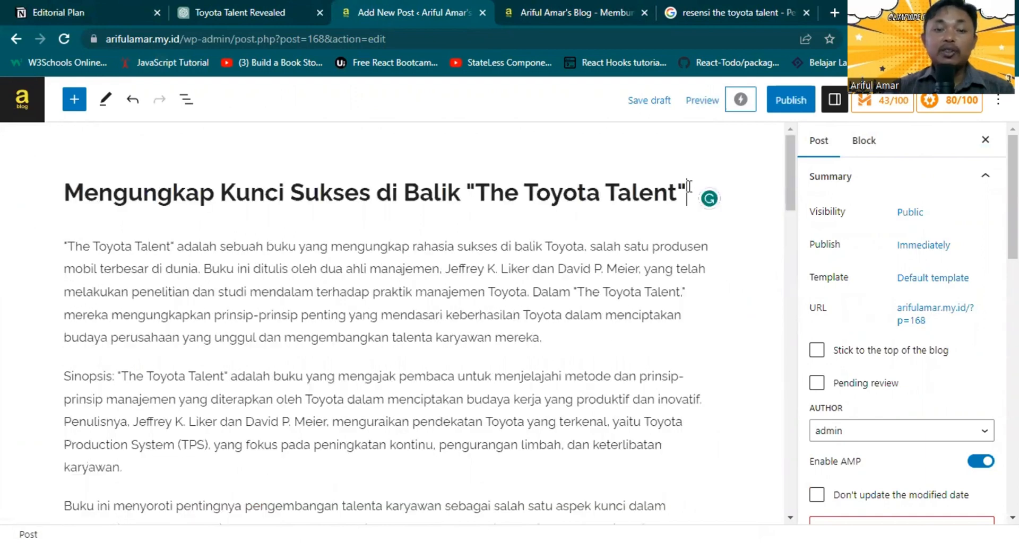
key(Return)
- Show Google image results for "resensi the toyota talent" and open the WordPress.com blog page behind the second cover image
click(718, 11)
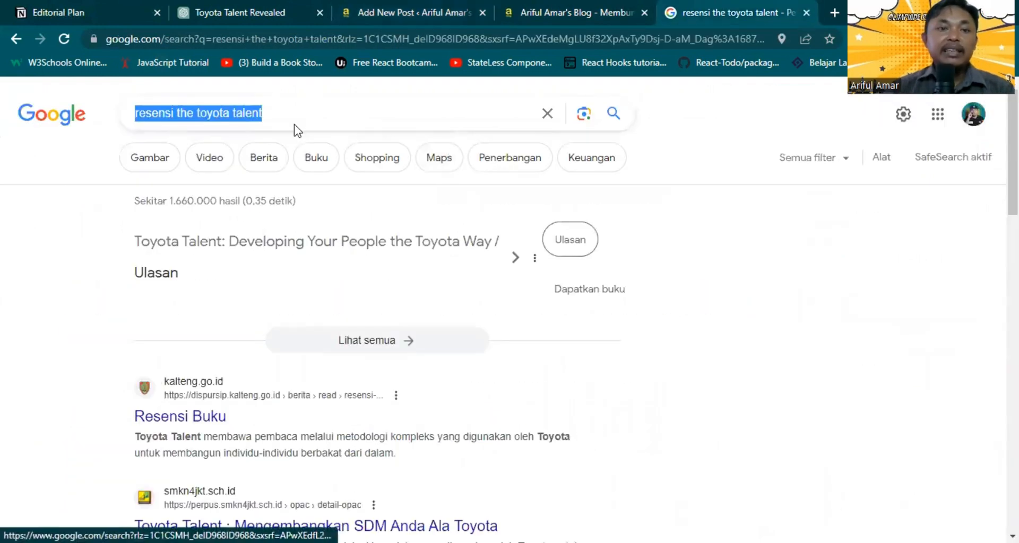
drag(282, 114, 105, 134)
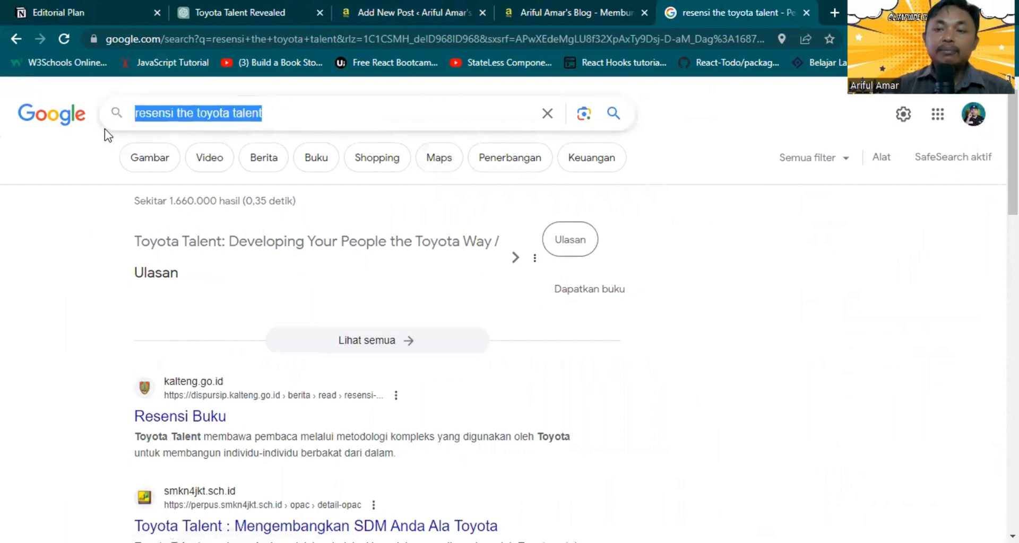
click(142, 163)
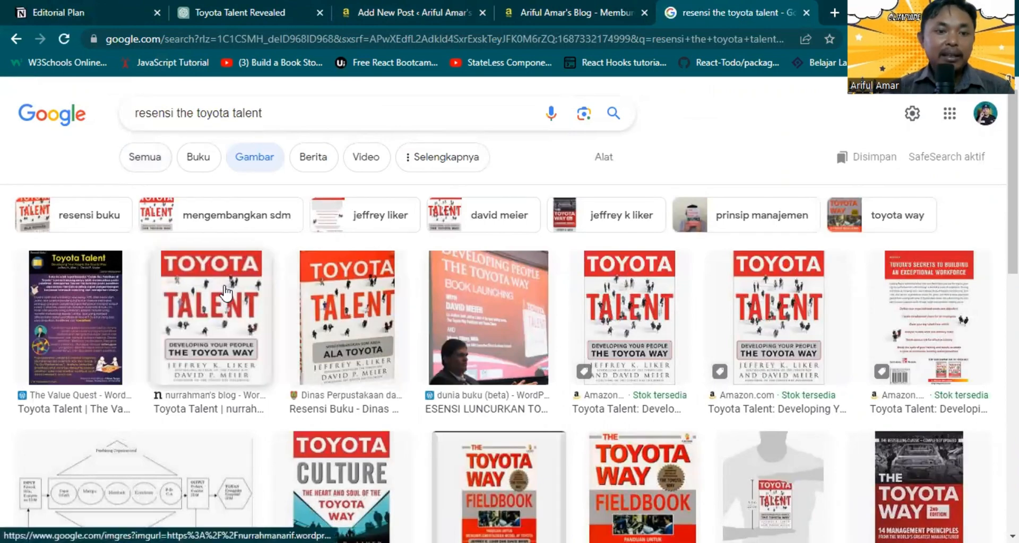
click(227, 292)
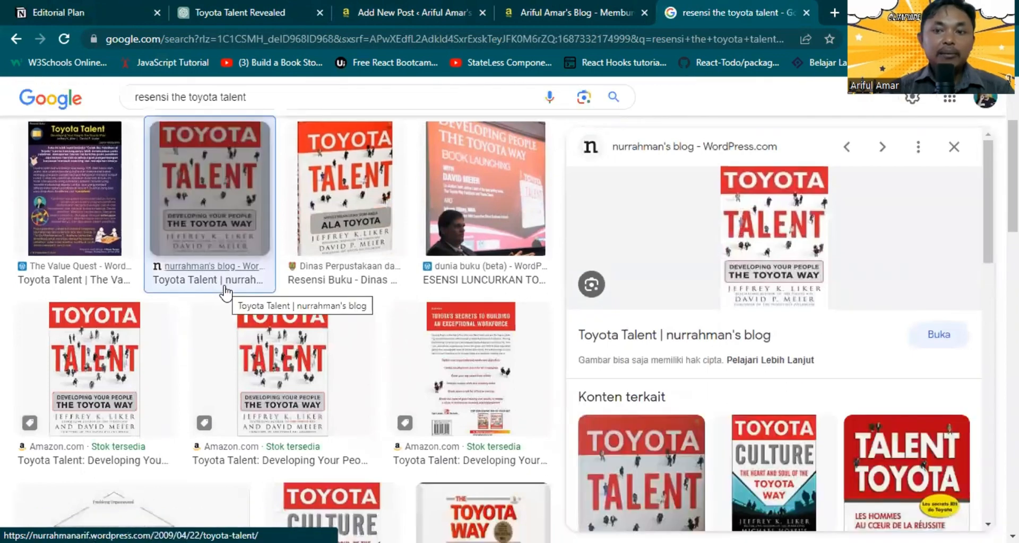
click(937, 334)
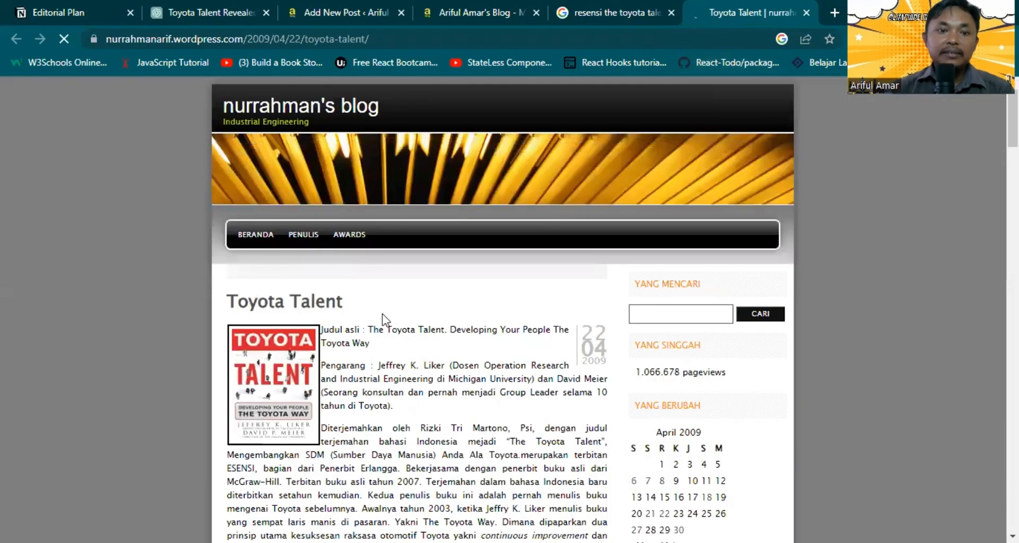
scroll(386, 320, down, 2)
scroll(386, 320, down, 1)
scroll(288, 199, down, 2)
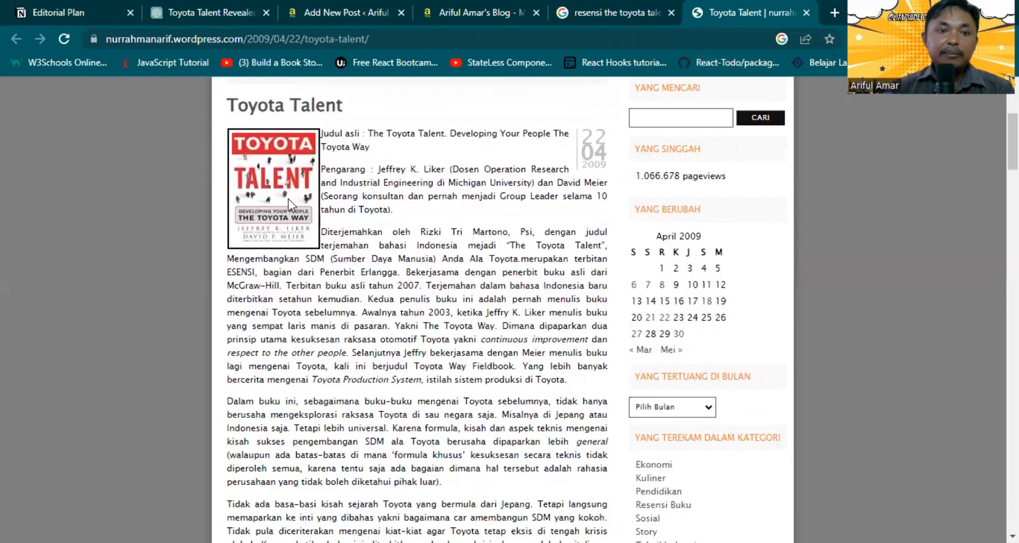
- Save the blog page's Toyota Talent cover image to the Unduhan folder as the WEBP file toyotatelent
right_click(286, 199)
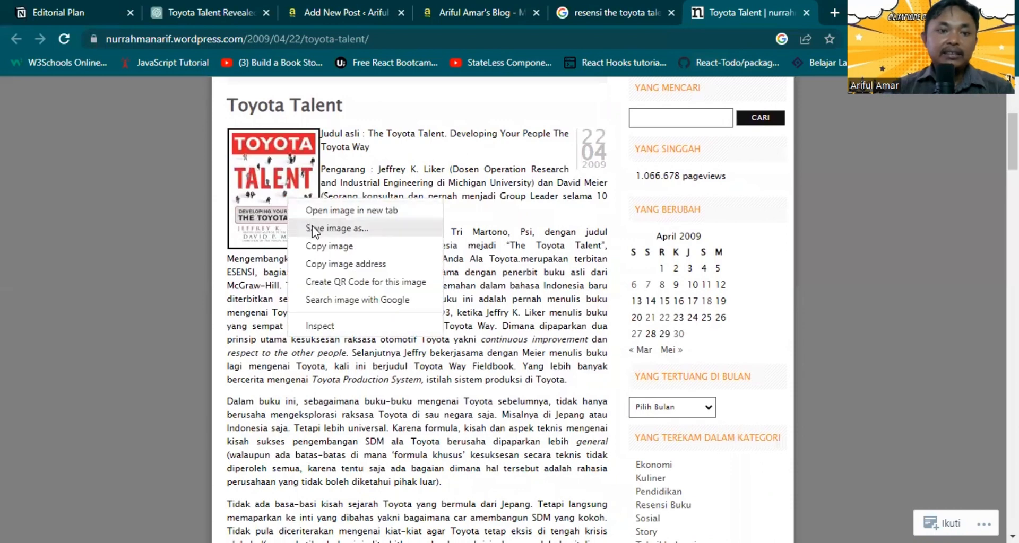
right_click(269, 183)
right_click(270, 183)
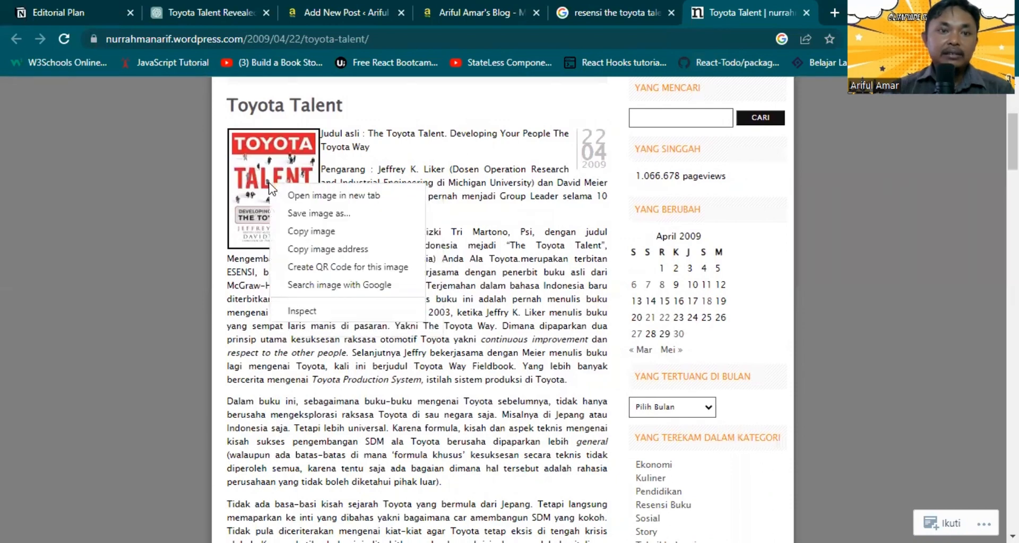
click(303, 214)
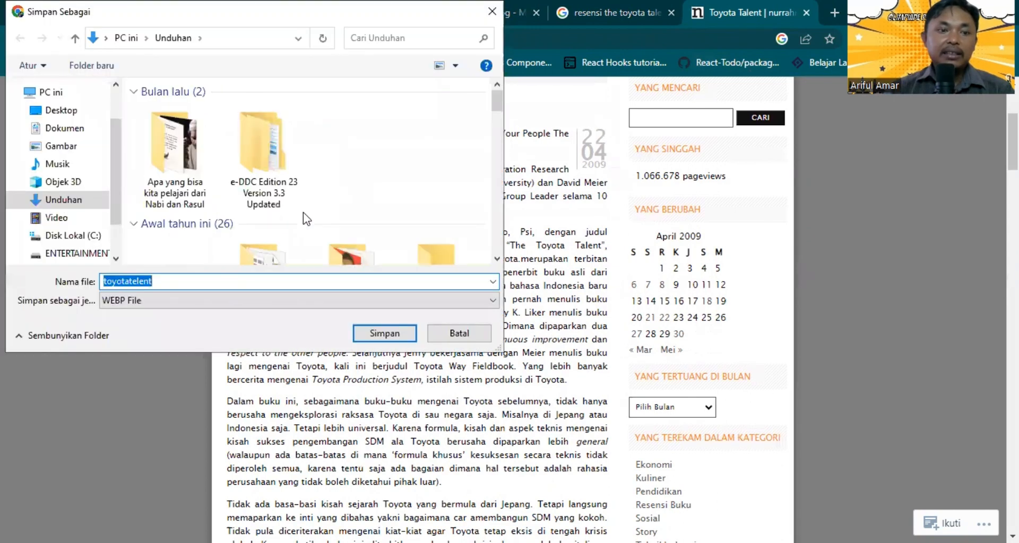
key(Tab)
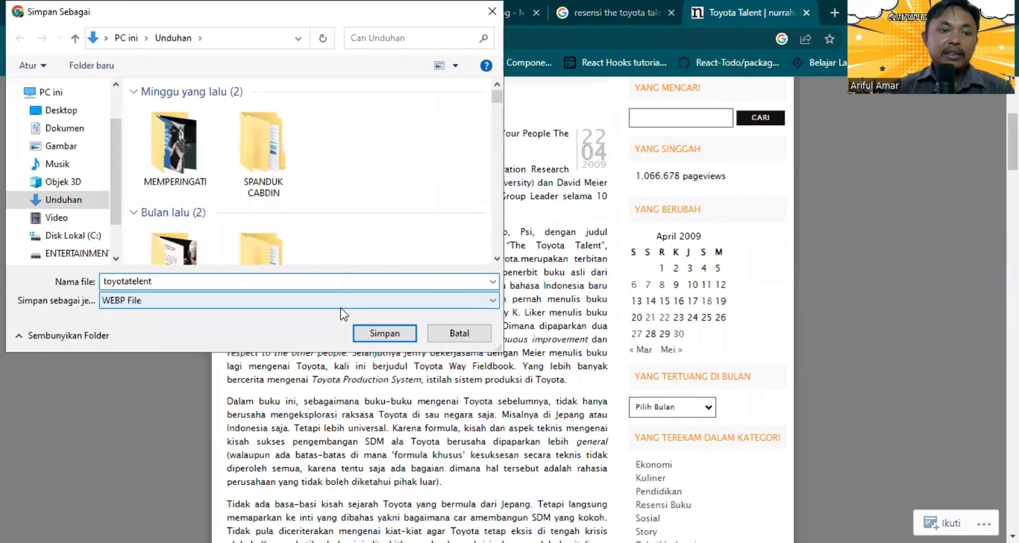
click(368, 334)
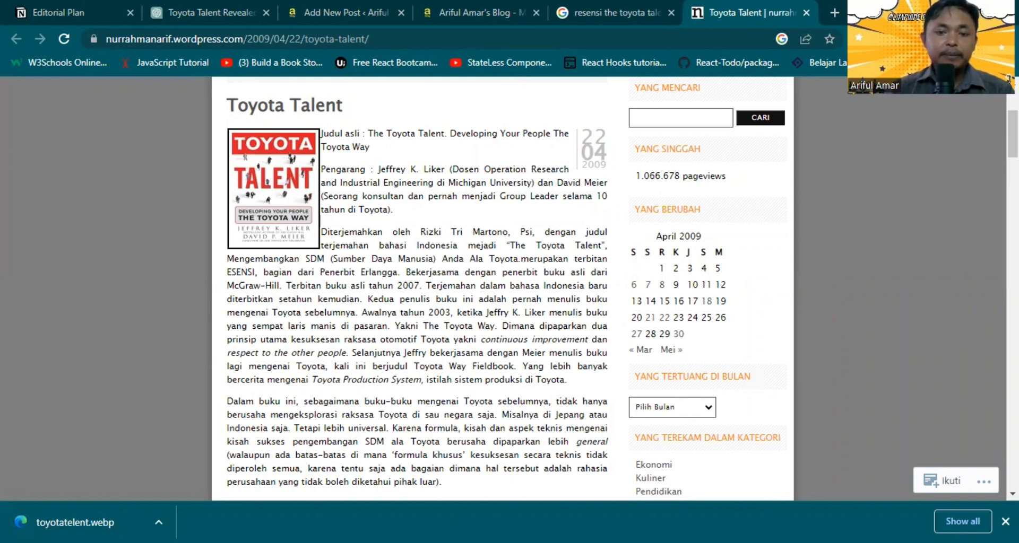
- Return to the Google image results, look through them for other covers, and narrow them to "resensi buku"
key(ctrl+shift+Tab)
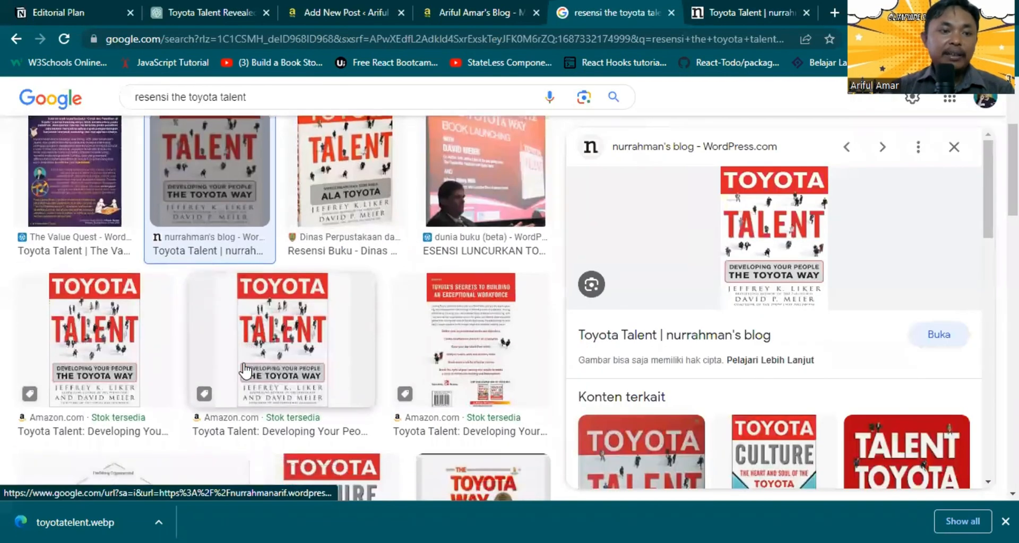
scroll(332, 329, down, 5)
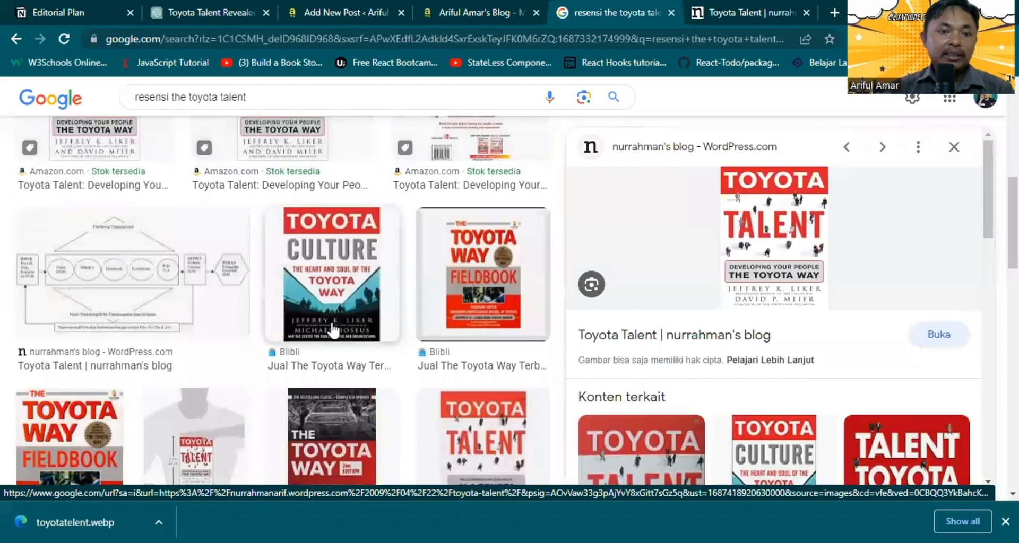
scroll(205, 292, down, 4)
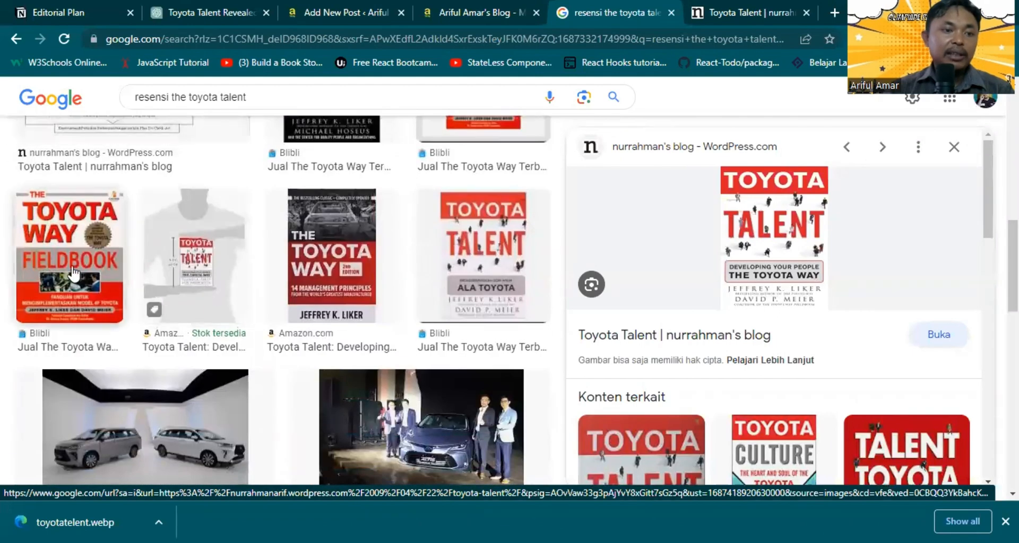
scroll(177, 275, down, 5)
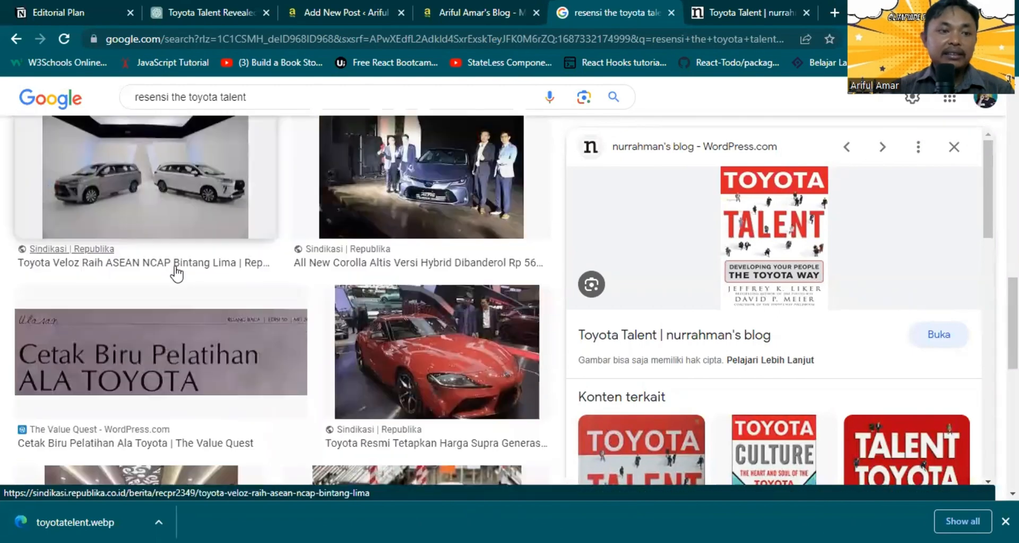
scroll(186, 370, down, 10)
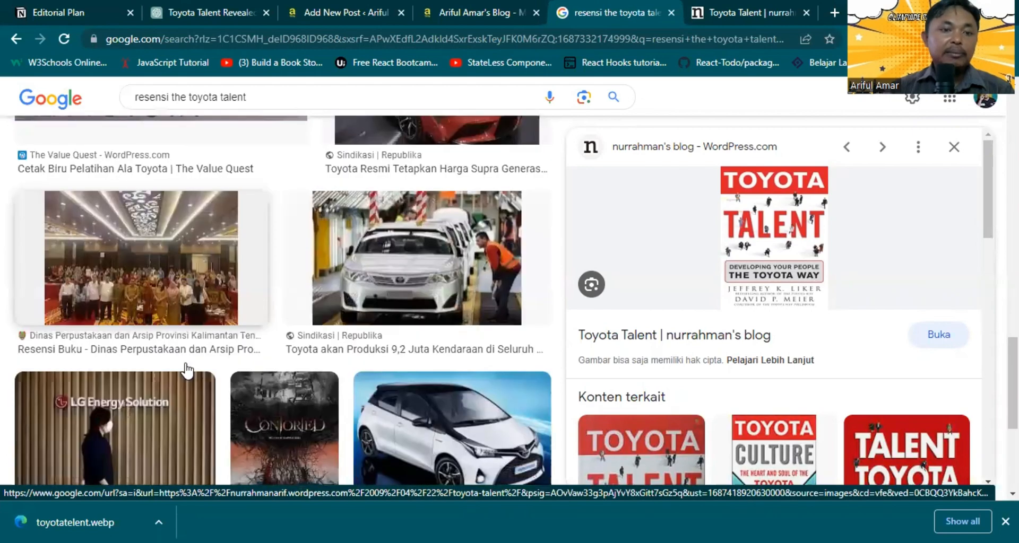
scroll(186, 370, up, 20)
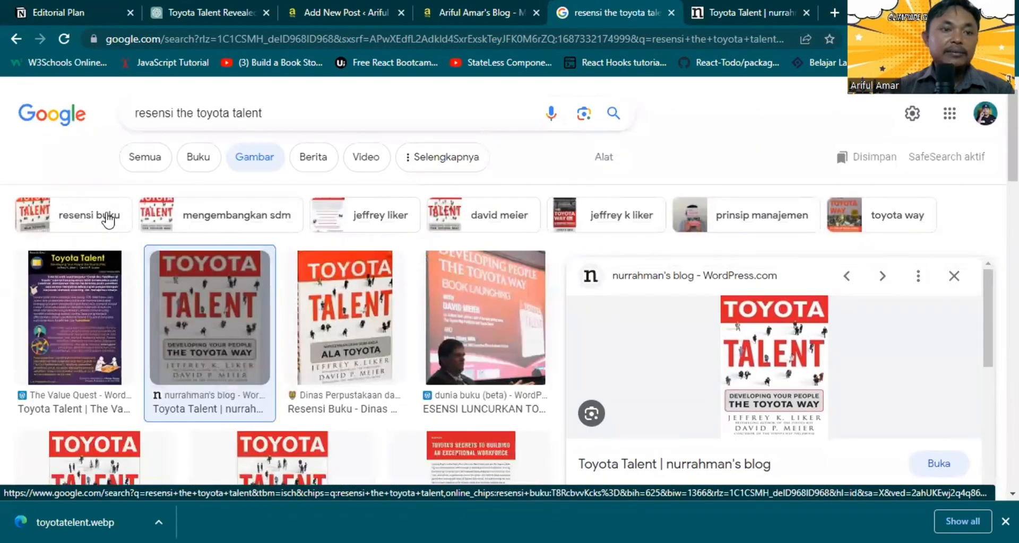
click(108, 218)
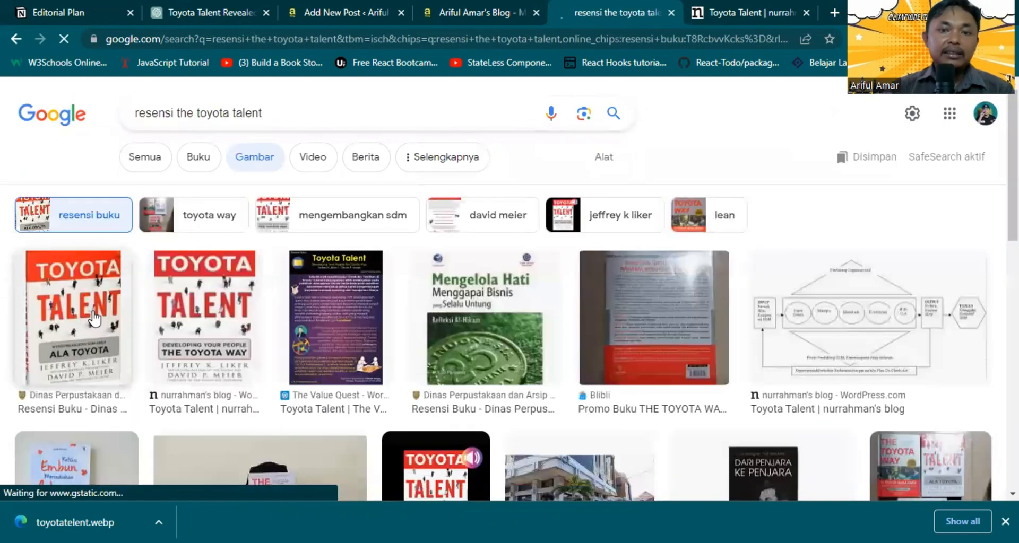
- Preview the Dinas Perpustakaan and Scribd cover images and examine the rest of the filtered results
click(95, 319)
scroll(154, 392, down, 3)
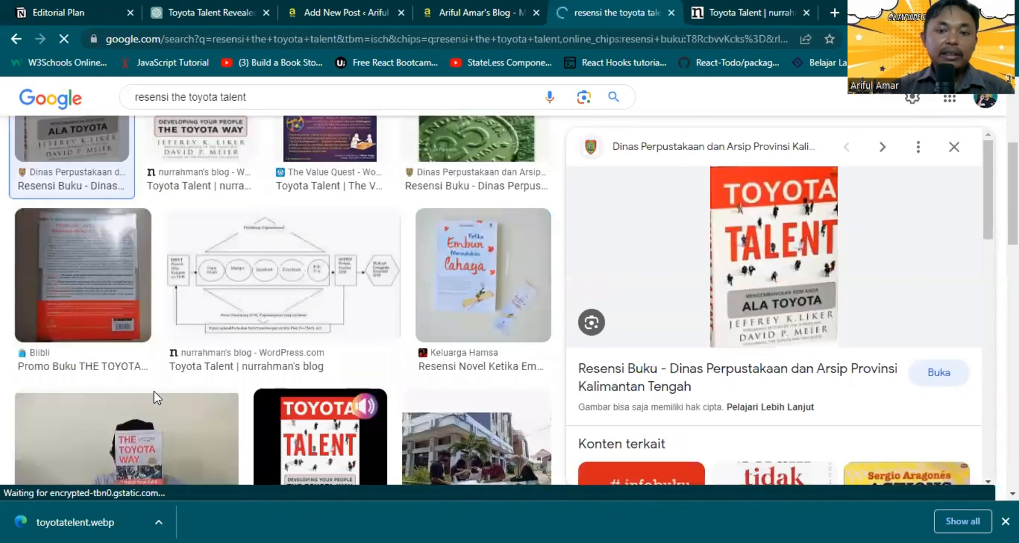
click(313, 366)
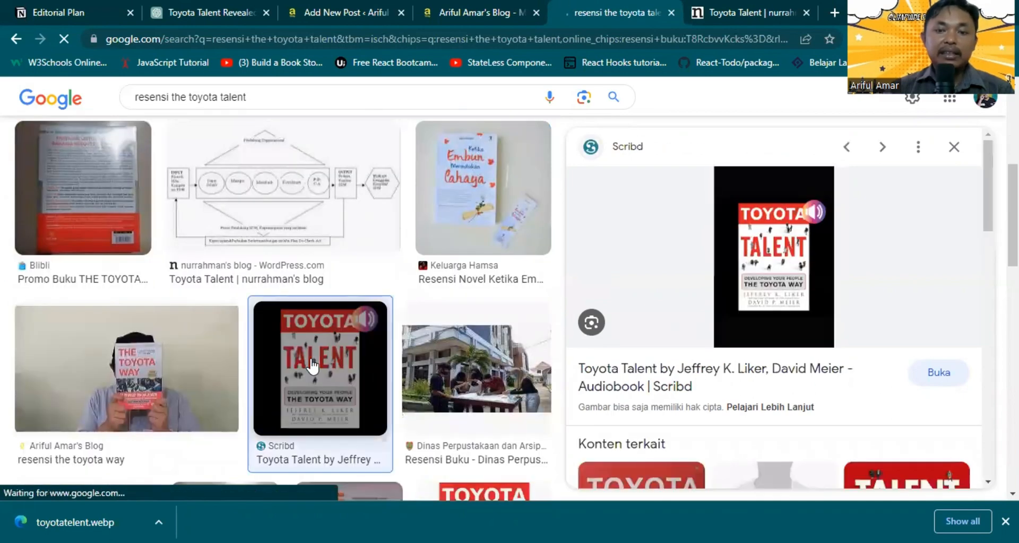
scroll(313, 366, down, 4)
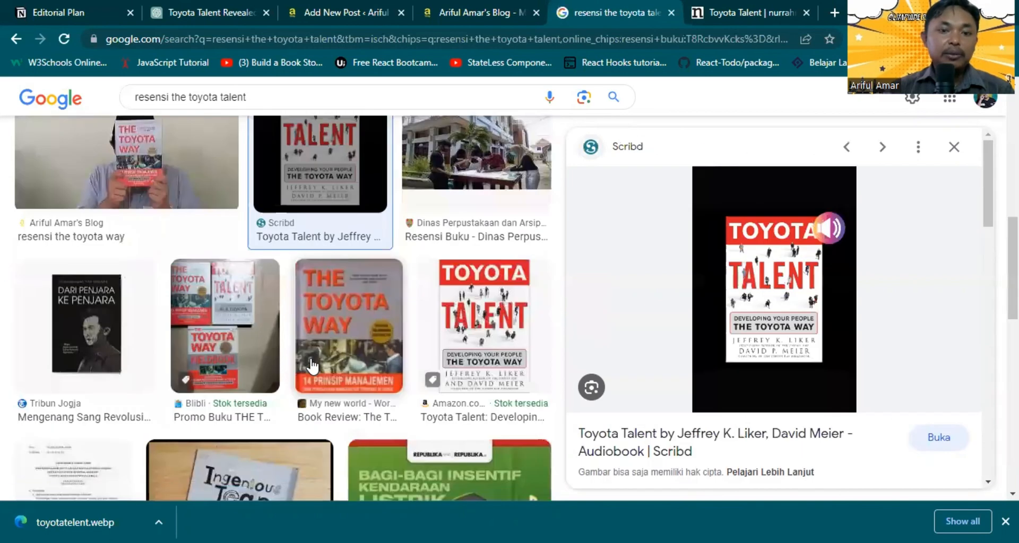
scroll(510, 307, down, 10)
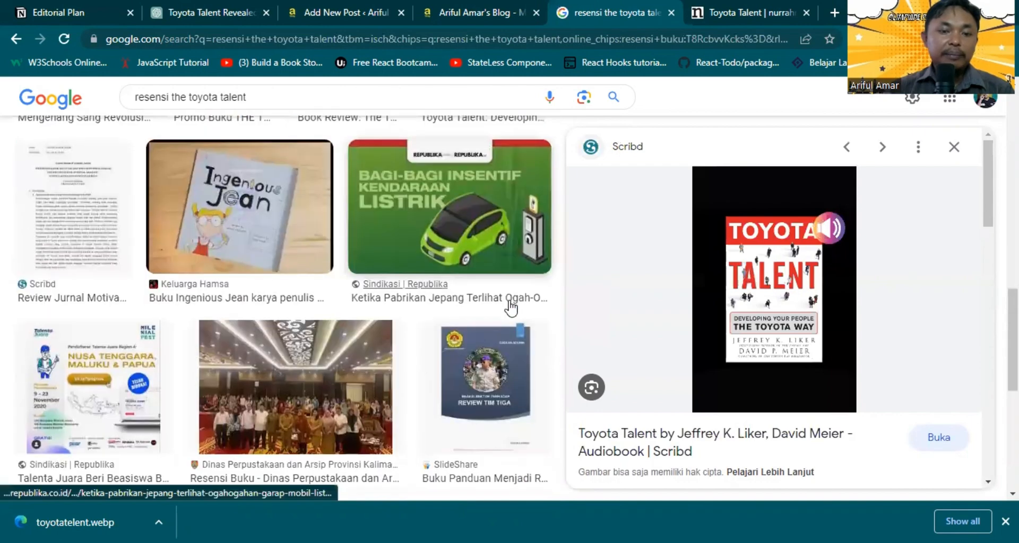
scroll(511, 307, down, 3)
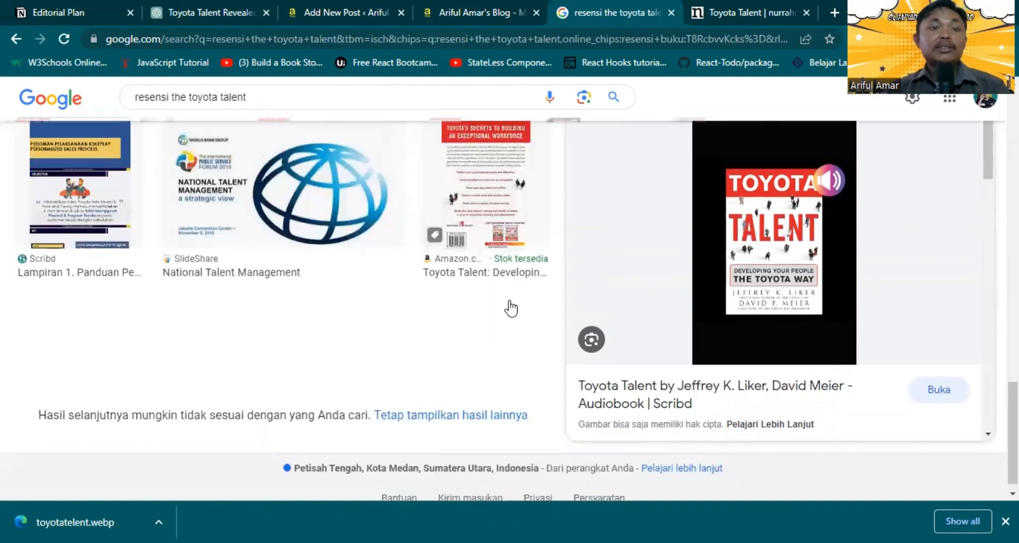
scroll(511, 308, up, 15)
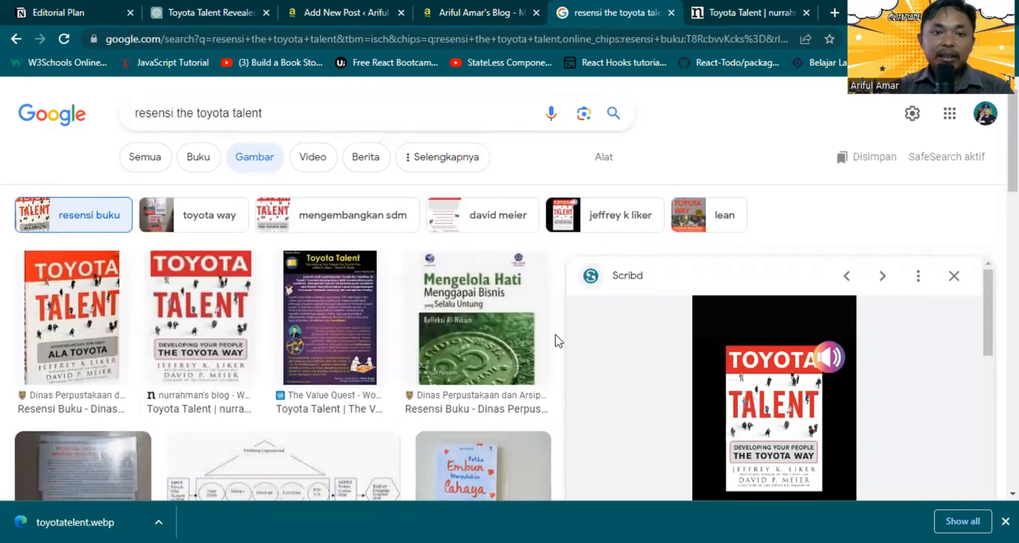
- Narrow the images to "mengembangkan sdm", open the source article "Filosofi Toyota dalam Memandang SDM Sumber Daya Manusia", and close the earlier blog page
click(386, 229)
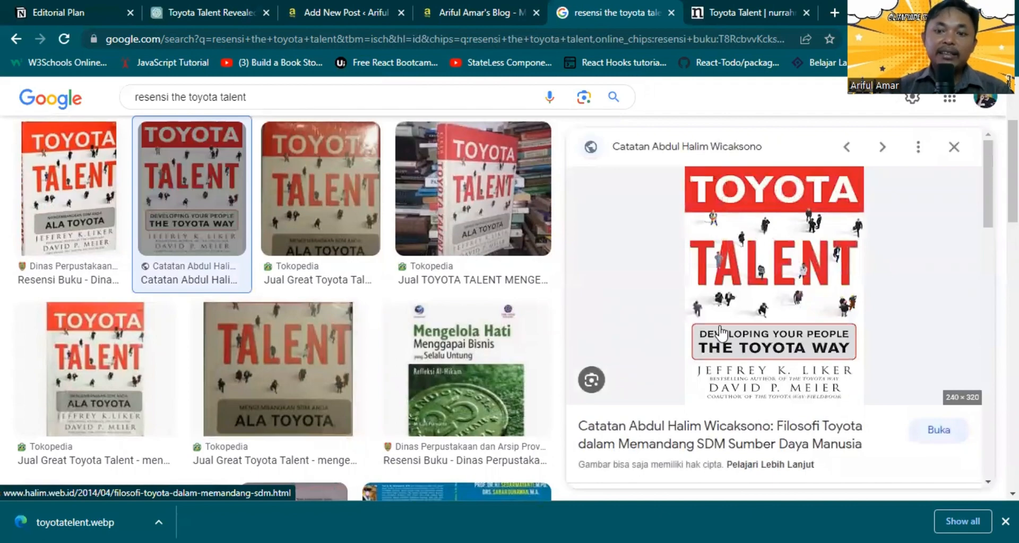
click(935, 433)
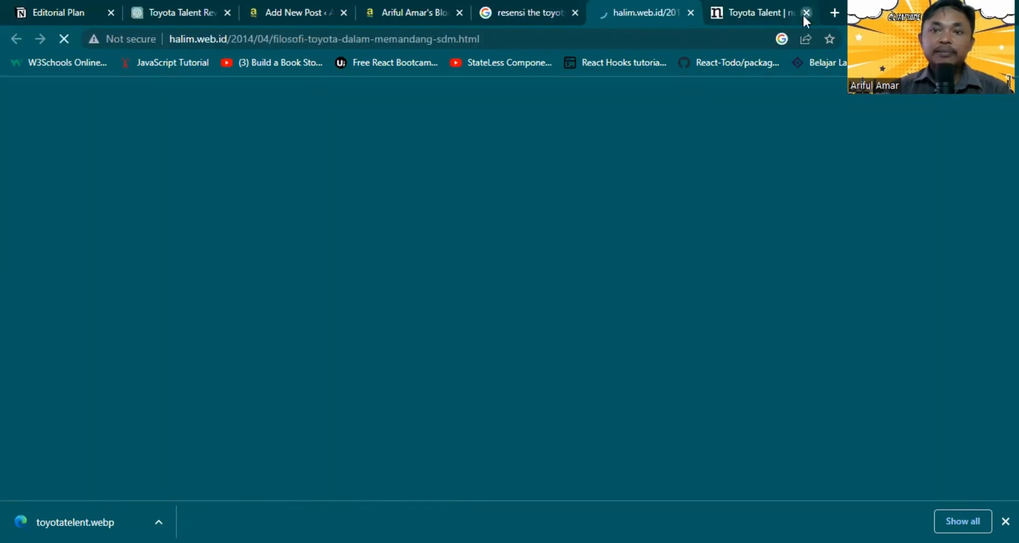
click(802, 14)
- Return to the image results and save the previewed cover to the Unduhan folder as the JPEG file Toyota talent
click(593, 3)
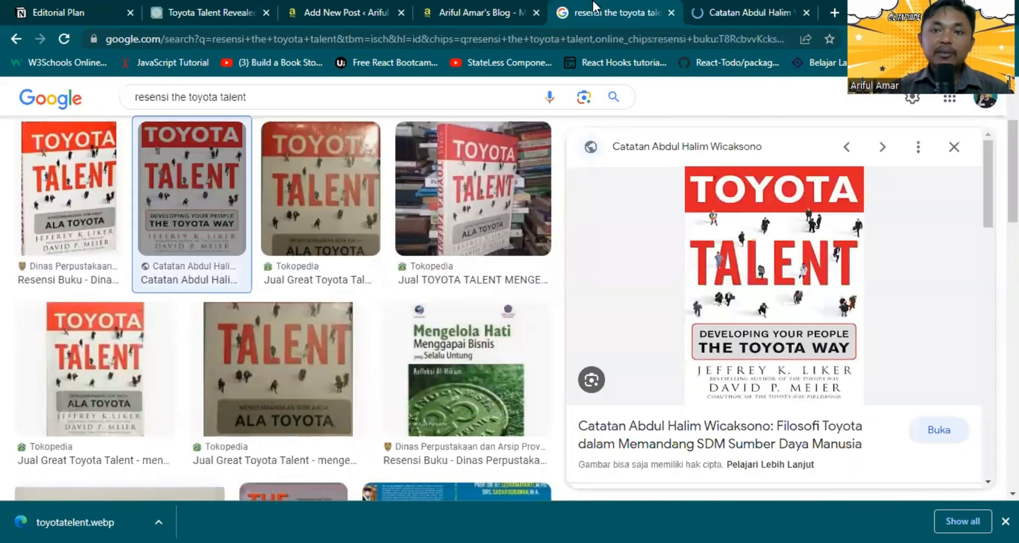
click(725, 10)
click(638, 3)
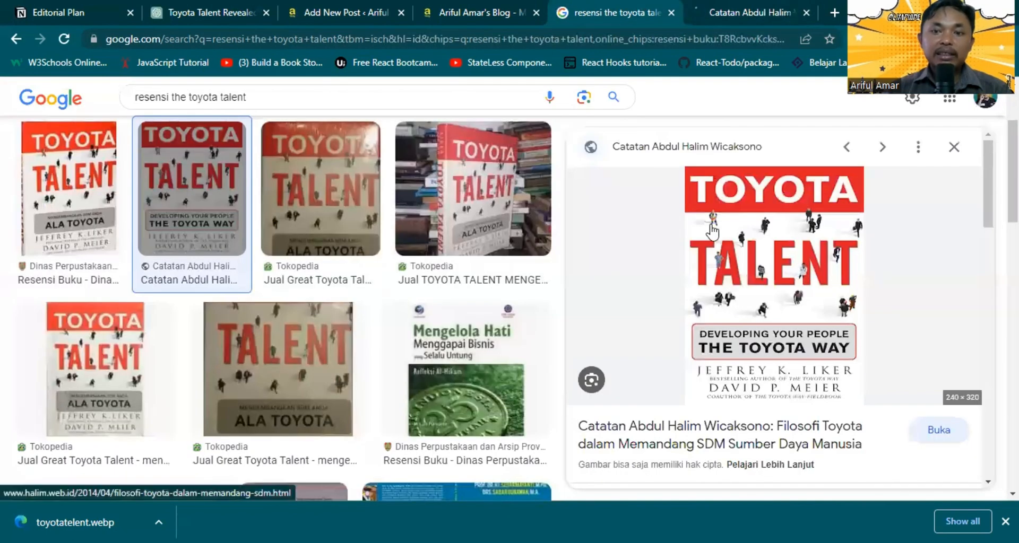
right_click(745, 236)
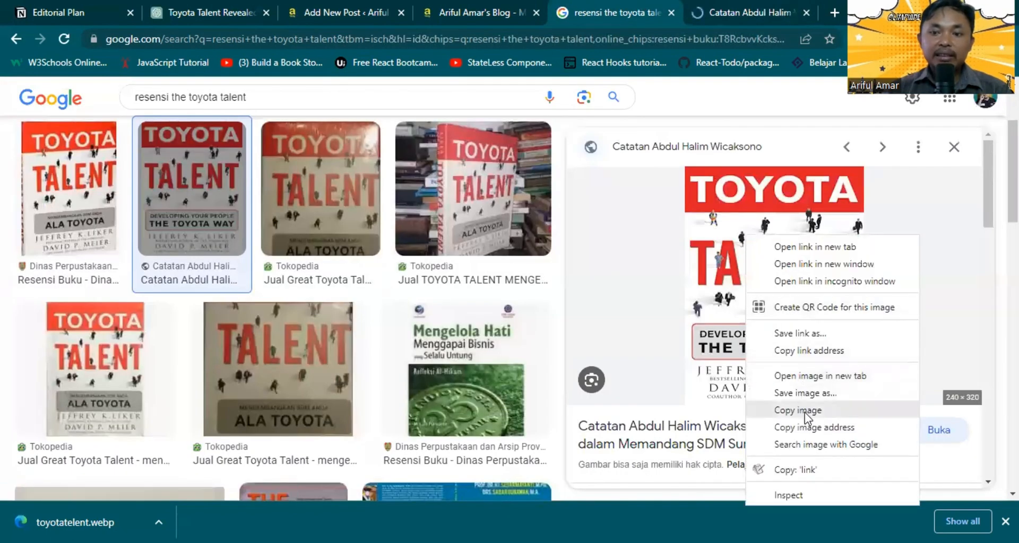
click(803, 395)
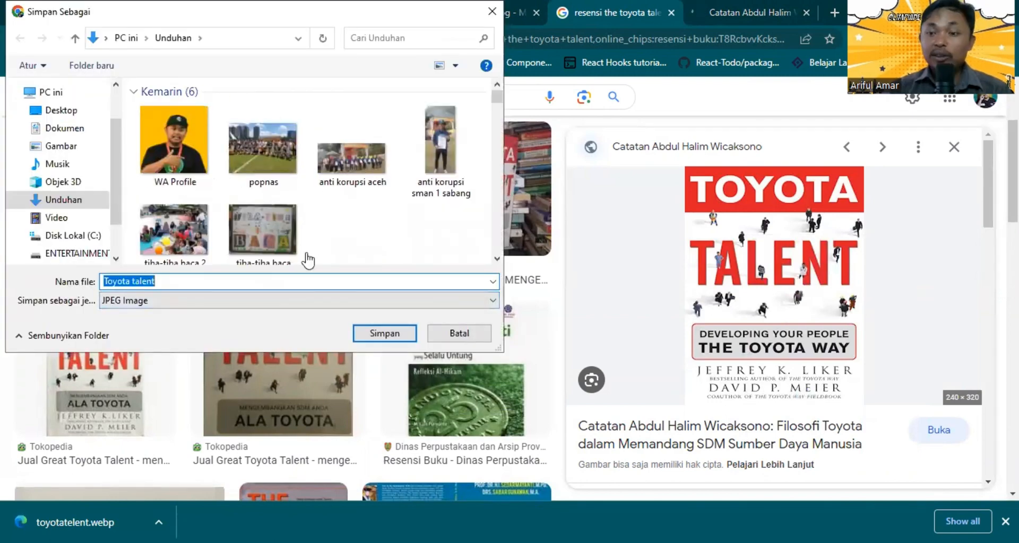
key(Return)
- Copy the web address of the article "Filosofi Toyota dalam Memandang SDM Sumber Daya Manusia" and return to the post editor
click(743, 11)
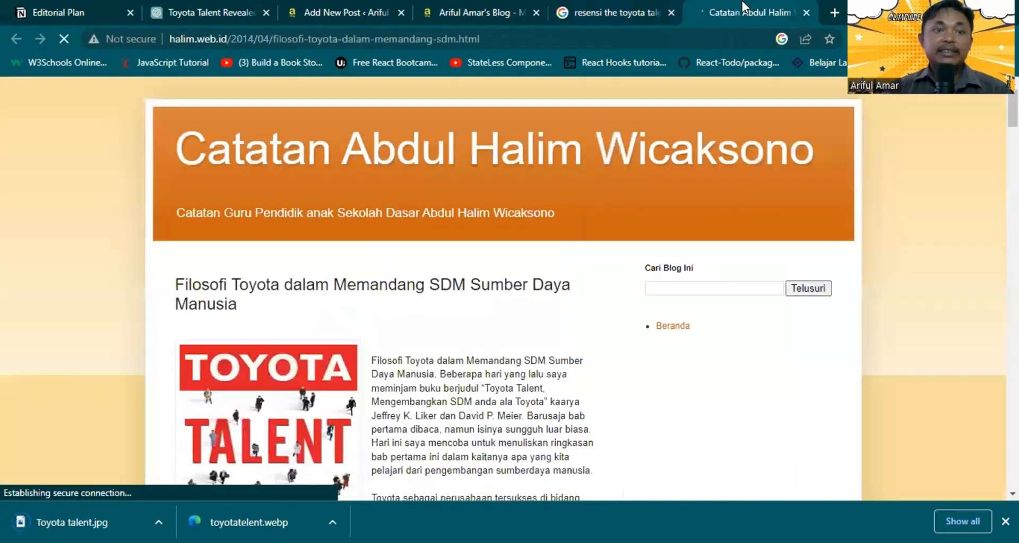
click(508, 42)
key(ctrl+c)
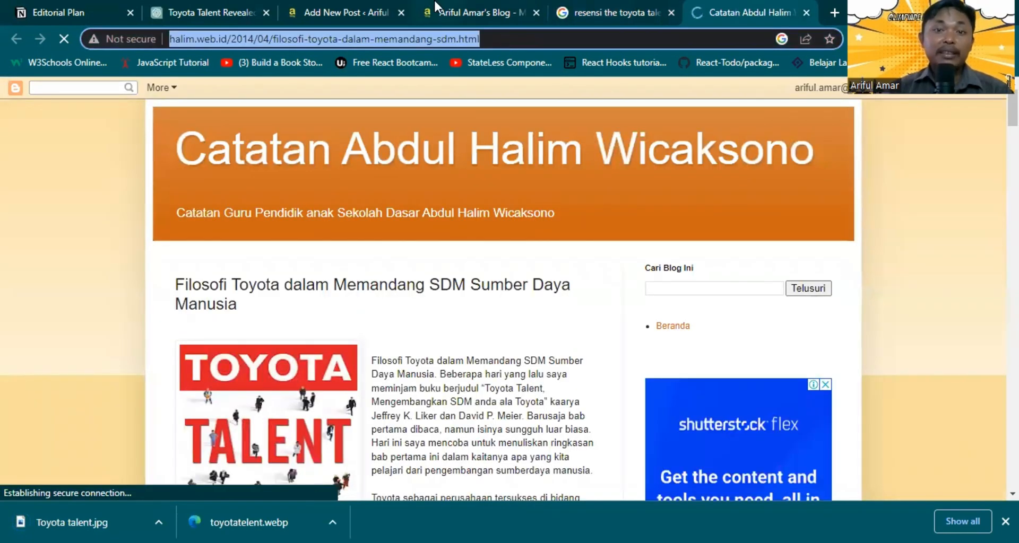
click(460, 2)
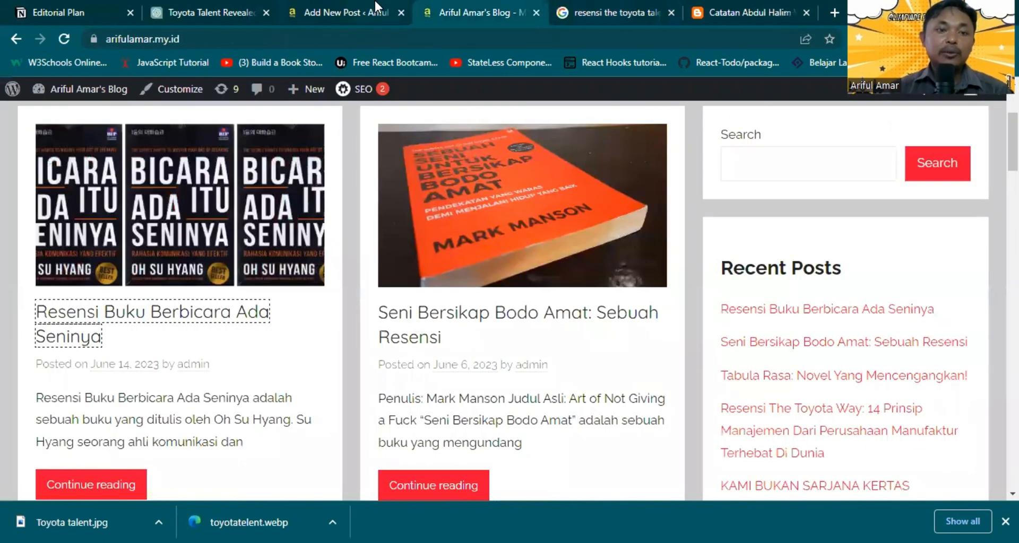
click(374, 2)
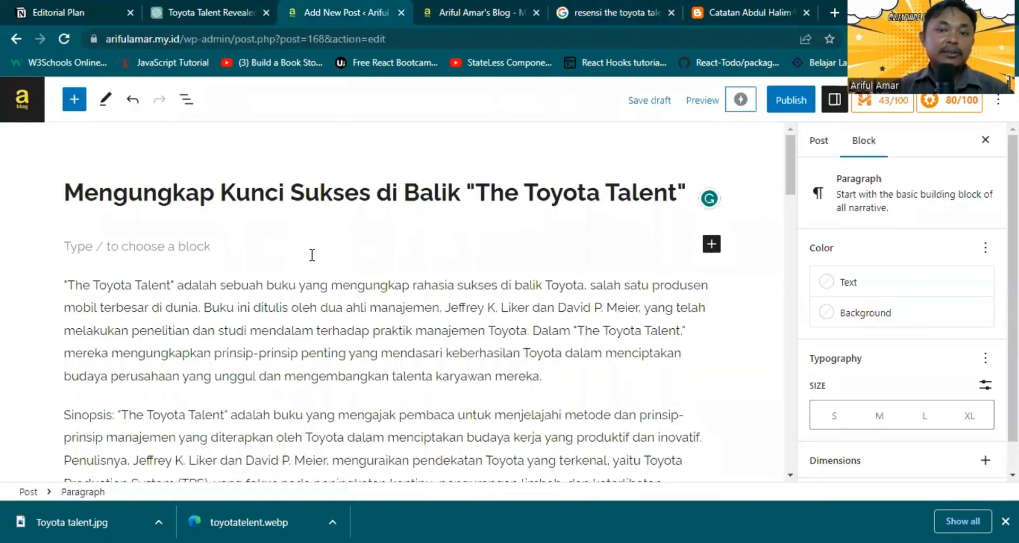
- Insert an image block between the title and the first paragraph and upload the Toyota talent cover from the Unduhan folder
click(711, 245)
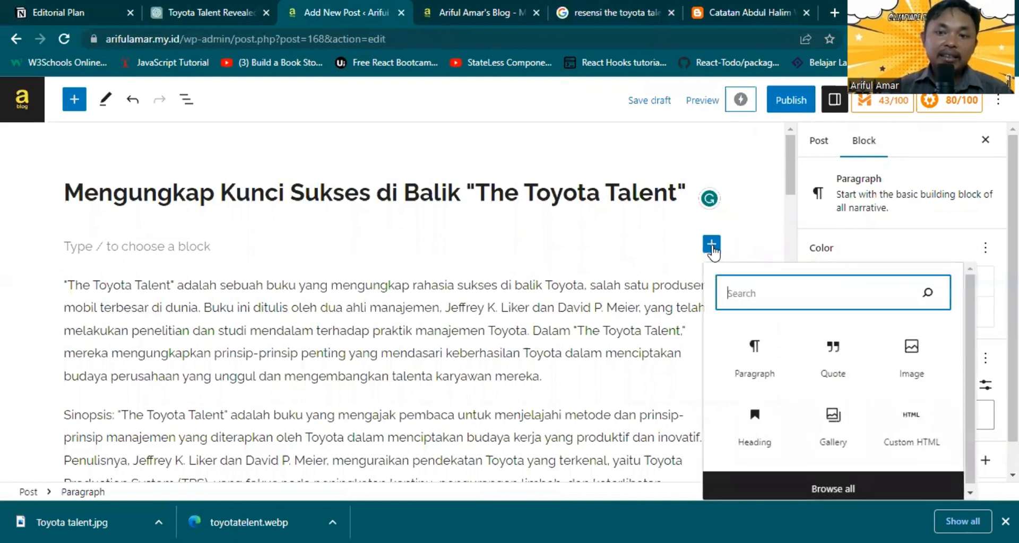
click(922, 364)
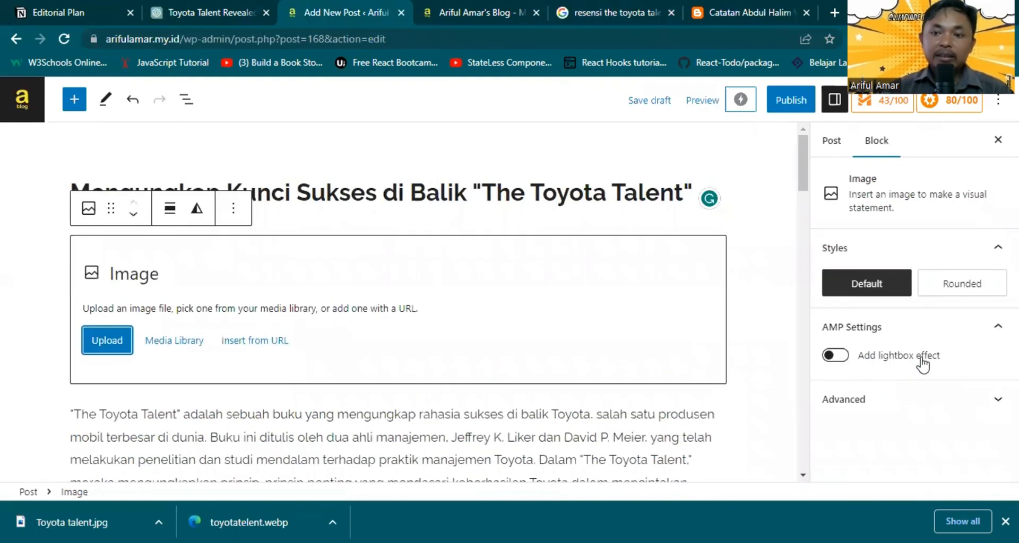
click(121, 340)
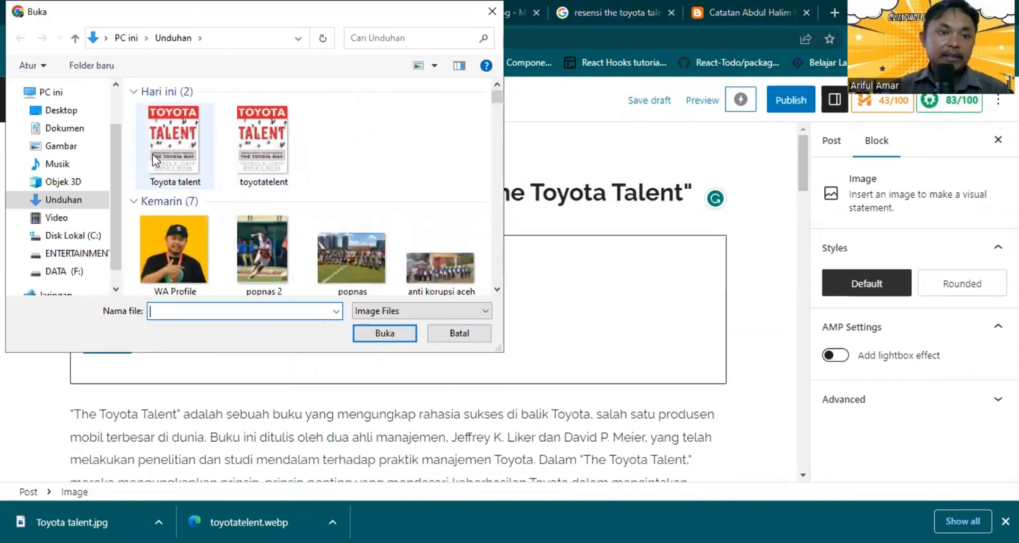
click(152, 153)
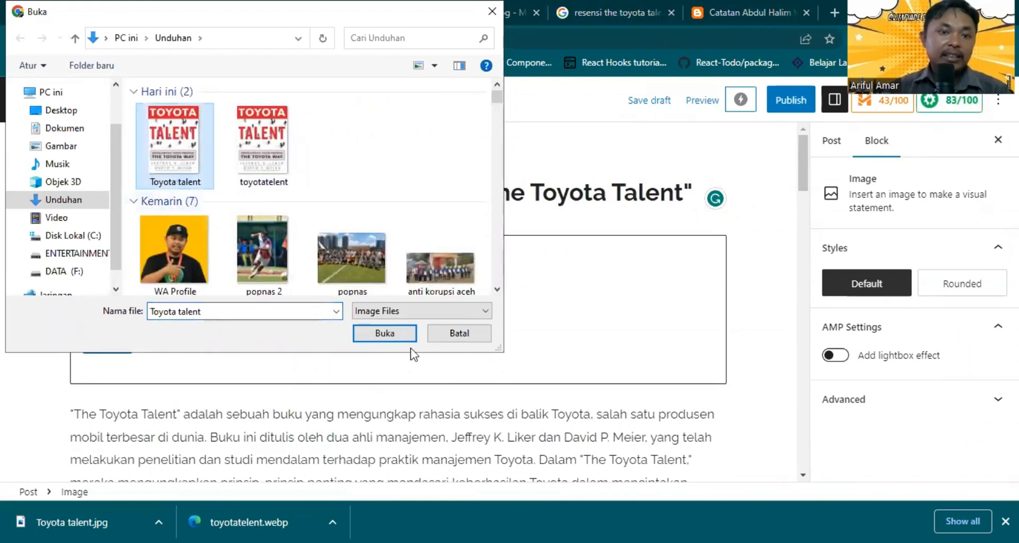
click(384, 334)
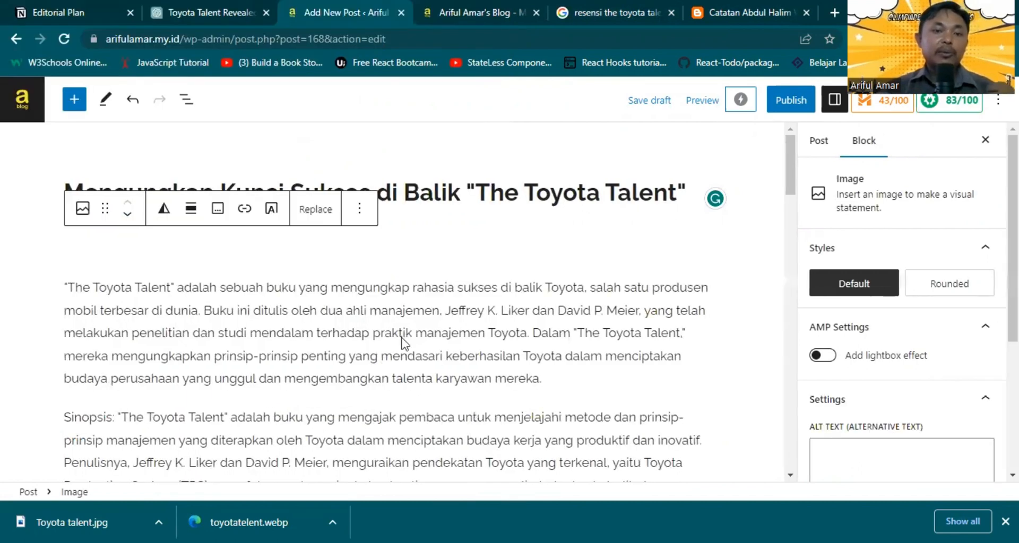
scroll(282, 236, down, 5)
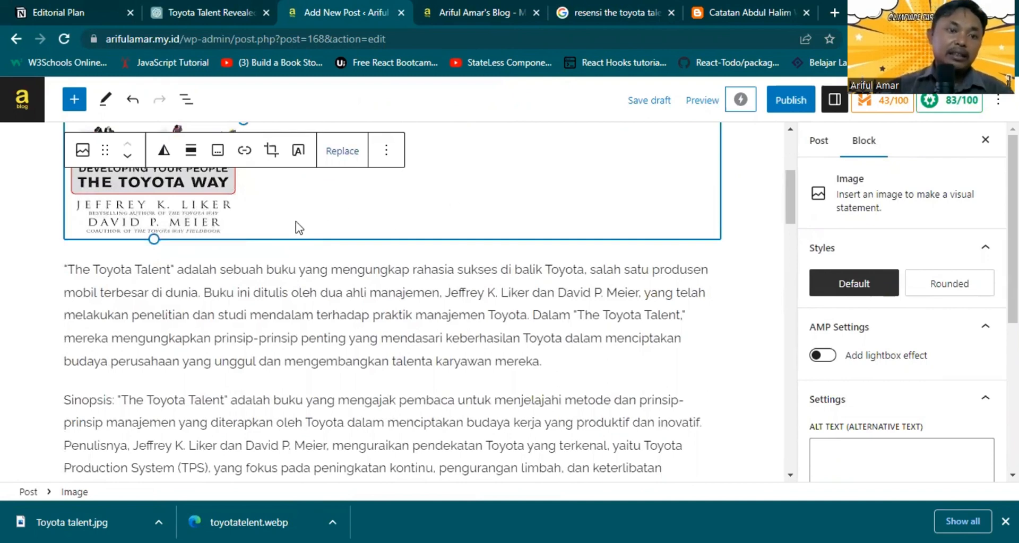
drag(298, 225, 235, 254)
click(234, 254)
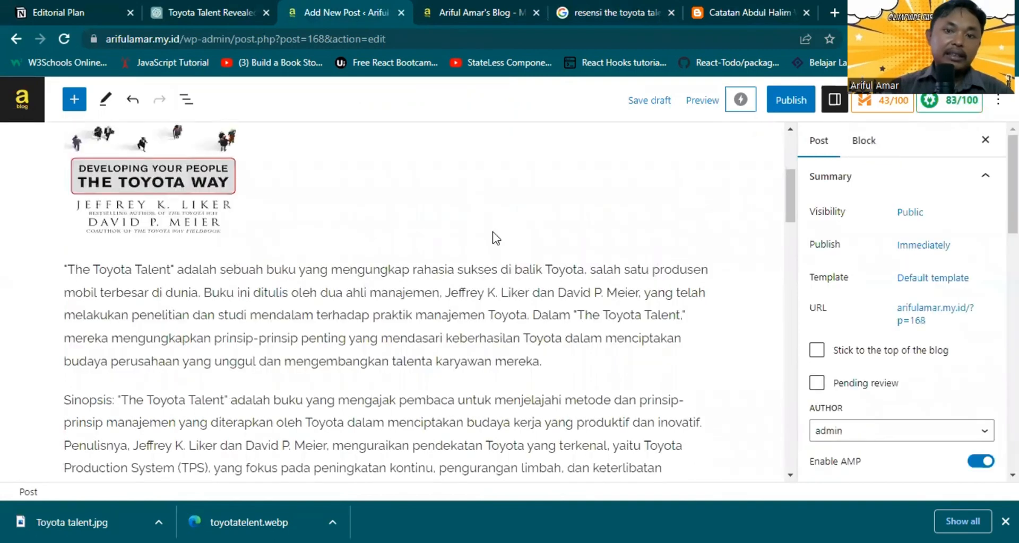
- Add a paragraph directly beneath the cover image with the text "Sumber gambar:"
scroll(492, 238, up, 4)
click(492, 292)
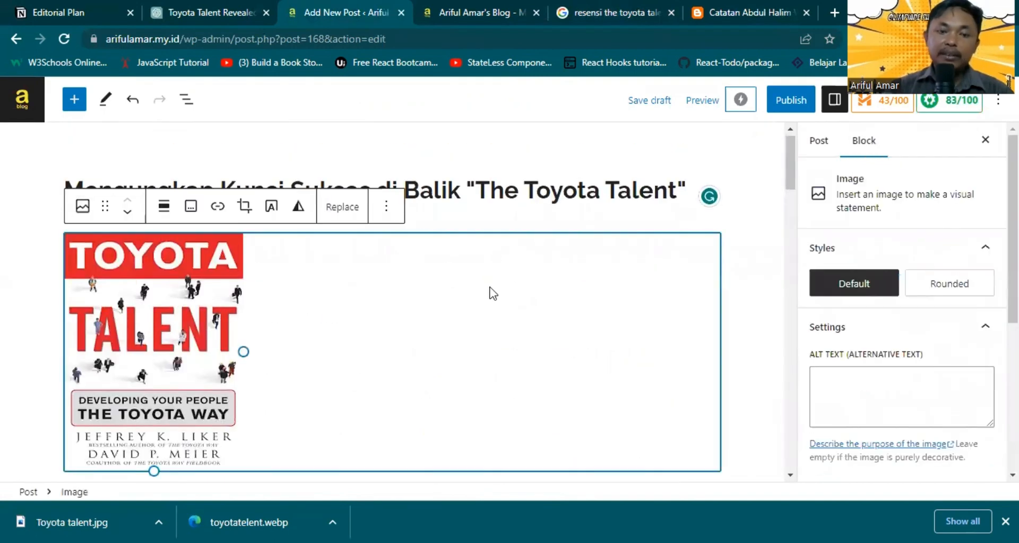
key(Return)
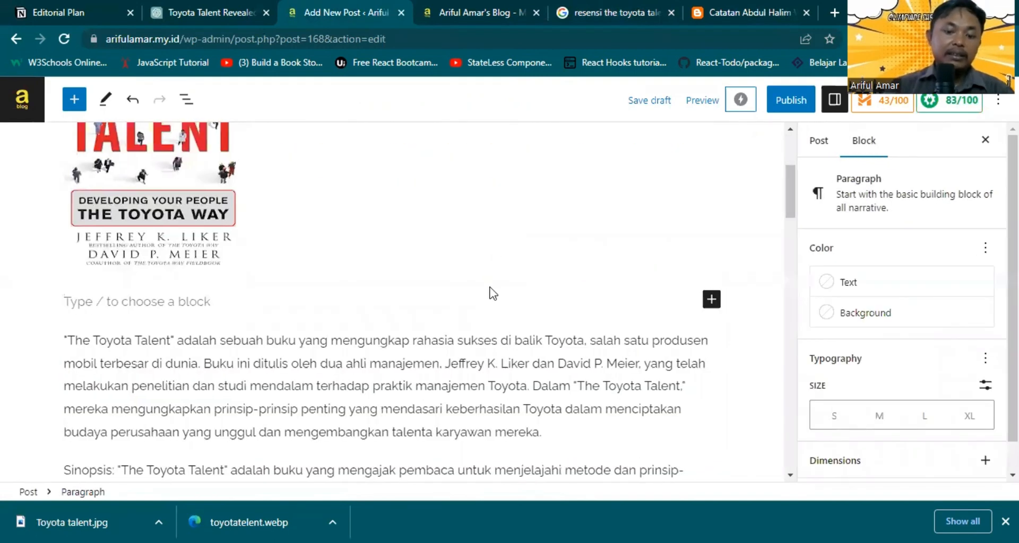
text(Sumber )
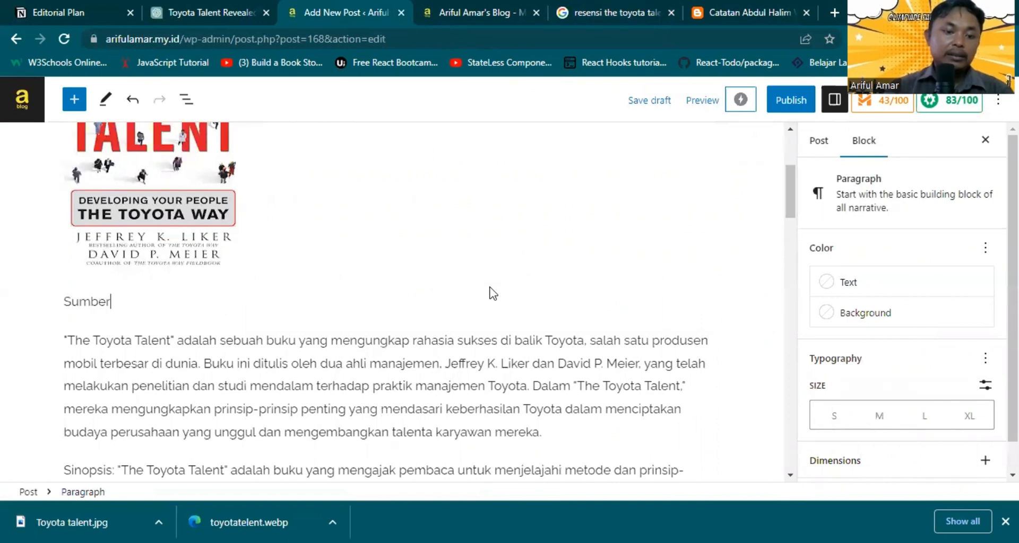
text(gambag)
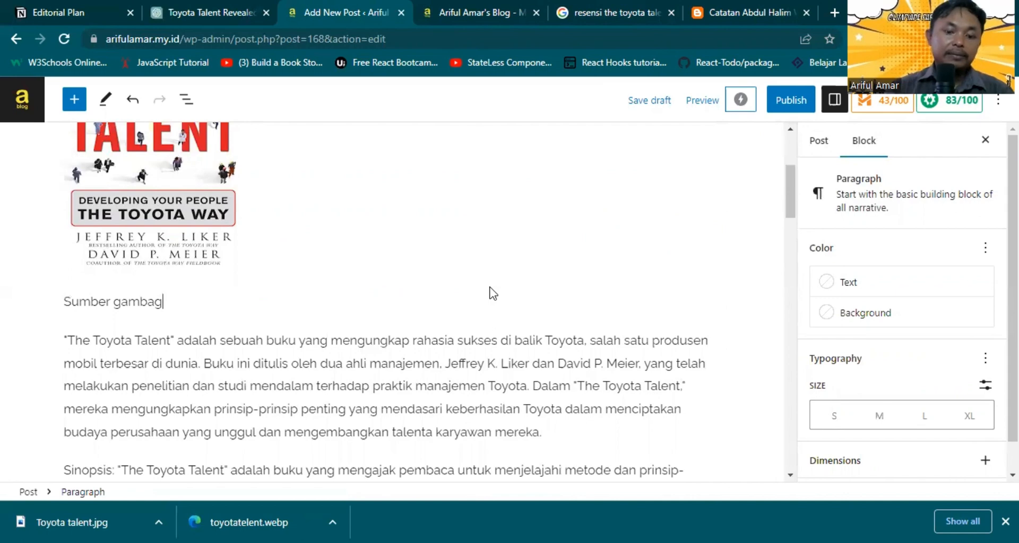
key(BackSpace)
text(r:)
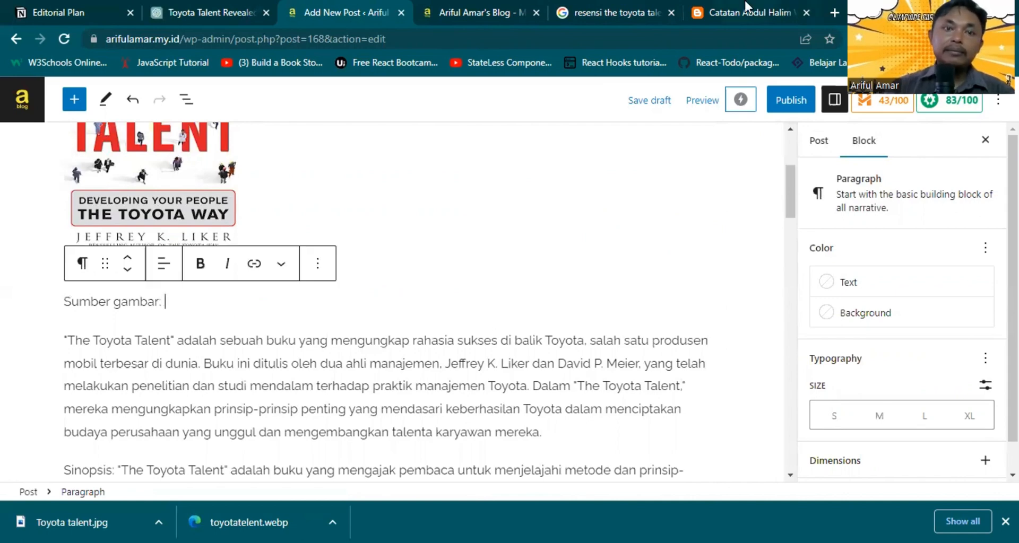
- Check the source blog's title and enter a shortened lowercase form of it after "Sumber gambar:" in the post
click(746, 7)
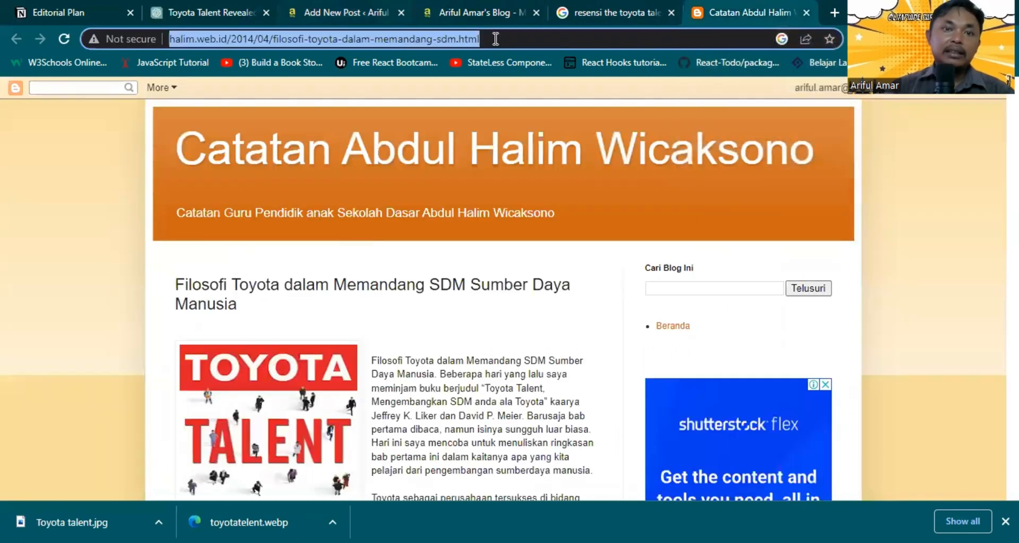
click(370, 2)
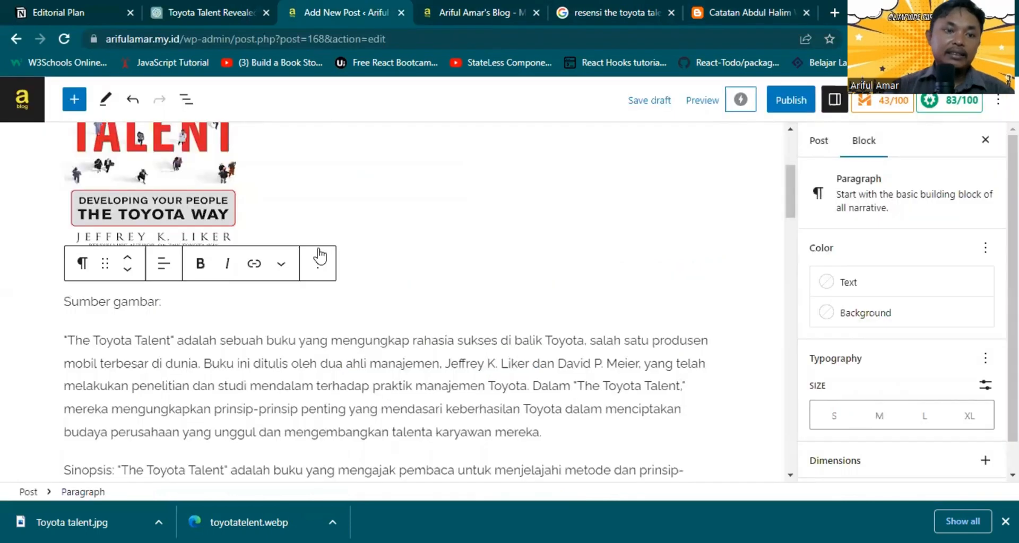
text(catantan)
key(BackSpace)
key(BackSpace)
key(BackSpace)
key(BackSpace)
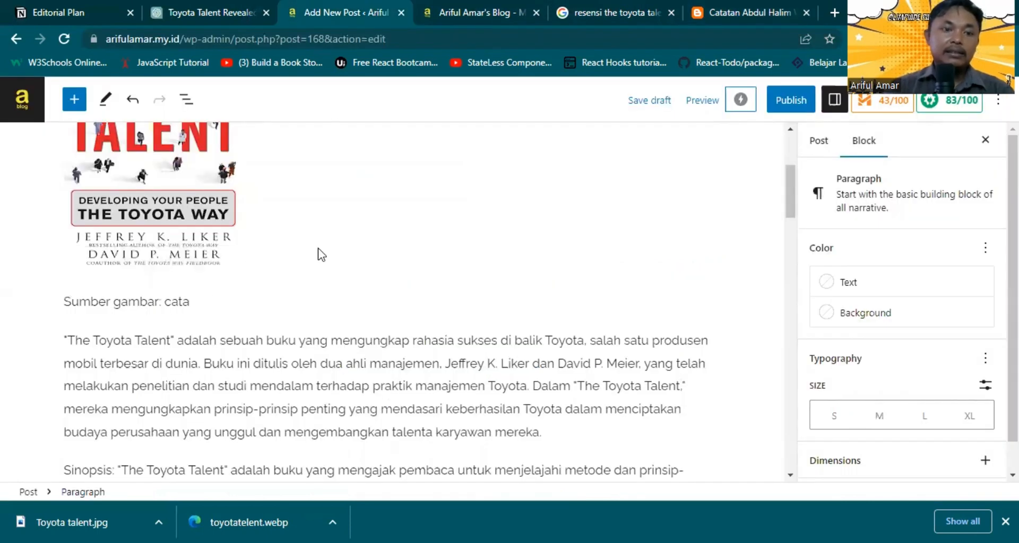
text(a)
key(BackSpace)
text(tan abdulk ha)
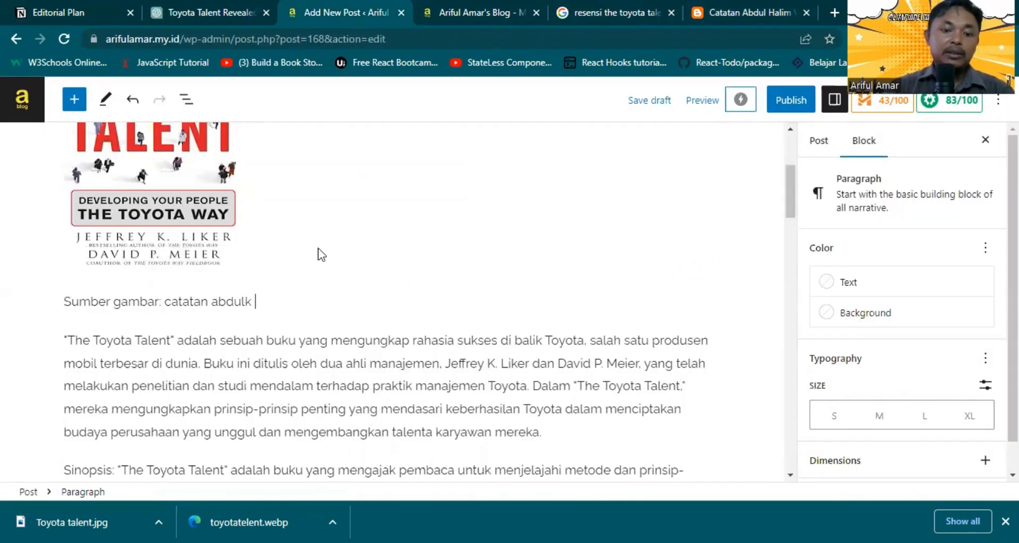
key(BackSpace)
key(BackSpace)
key(BackSpace)
key(BackSpace)
text(halim)
- Link the blog name in the image credit to the copied address of the source article
key(shift+Left)
key(shift+Left)
key(shift+Left)
key(shift+Left)
key(shift+Left)
key(shift+Left)
key(shift+Left)
key(shift+Left)
key(shift+Left)
key(shift+Left)
key(shift+Left)
key(shift+Left)
key(shift+Left)
key(shift+Left)
key(shift+Left)
key(shift+Left)
key(shift+Left)
key(shift+Left)
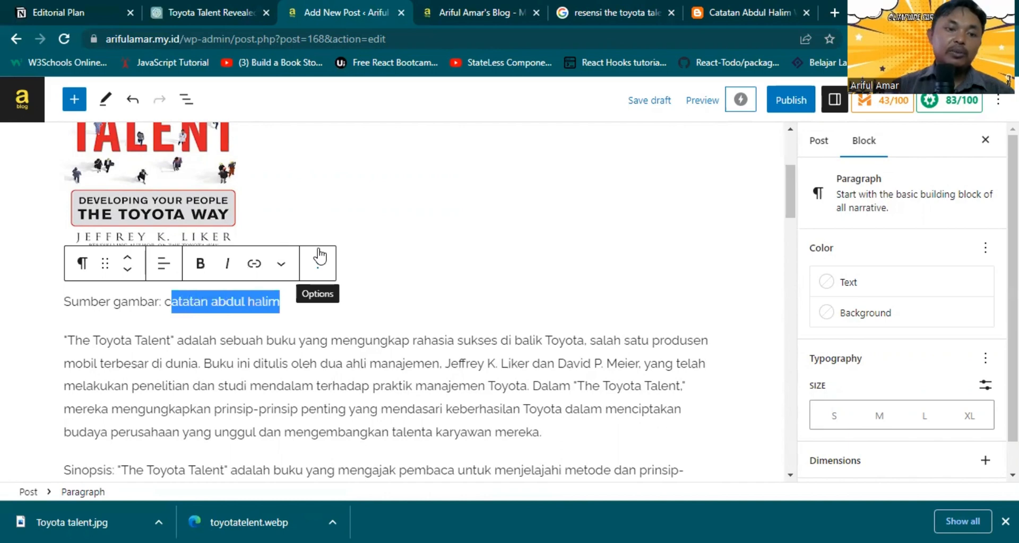
key(shift+Left)
click(254, 264)
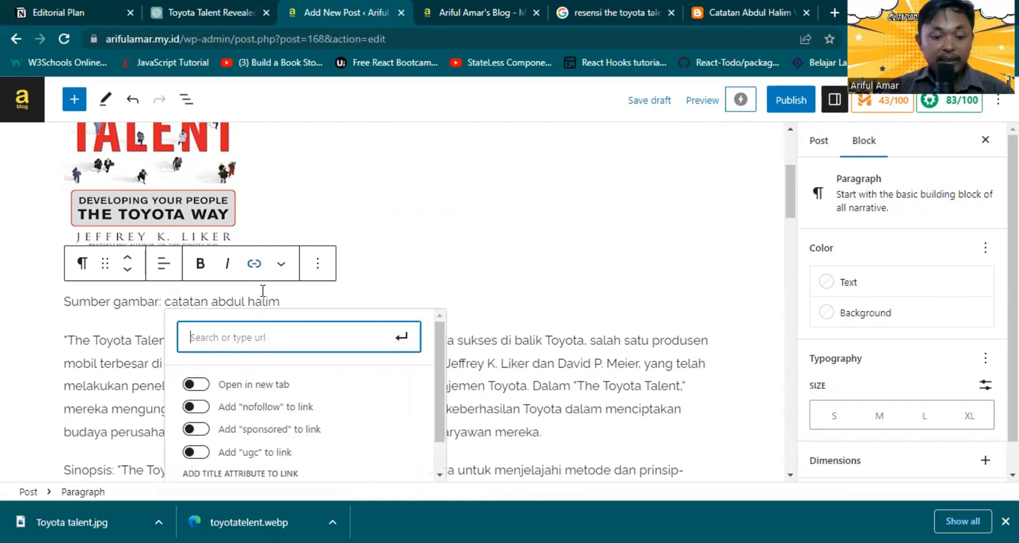
key(ctrl+v)
click(401, 336)
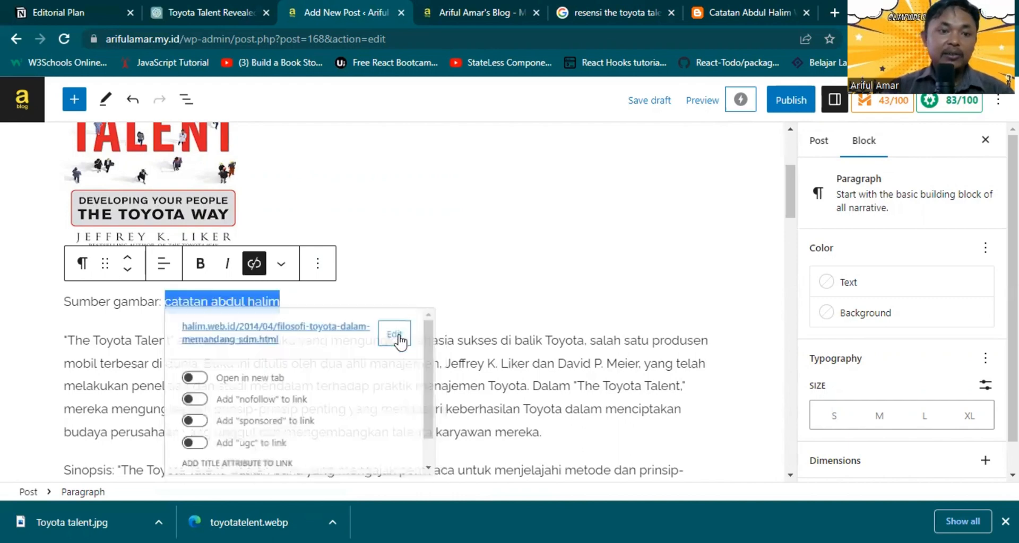
click(459, 362)
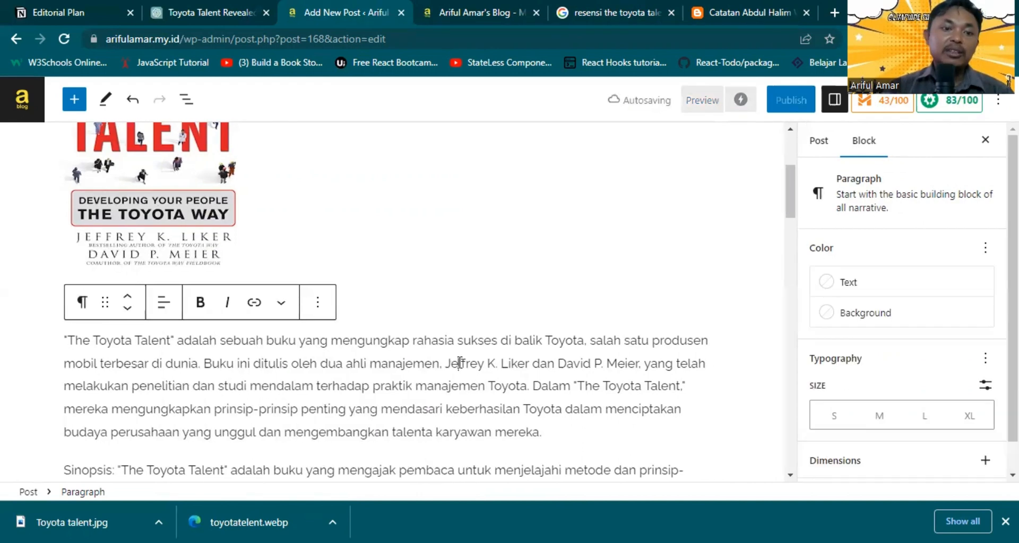
click(444, 256)
- Examine the Basic SEO, Title and Readability results in the AIOSEO page analysis
scroll(444, 252, down, 10)
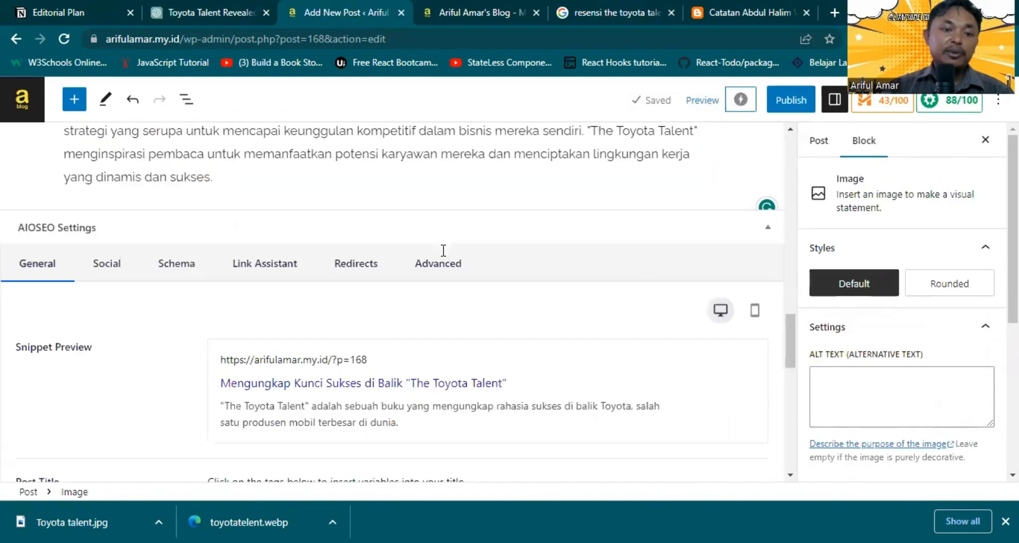
scroll(443, 252, down, 10)
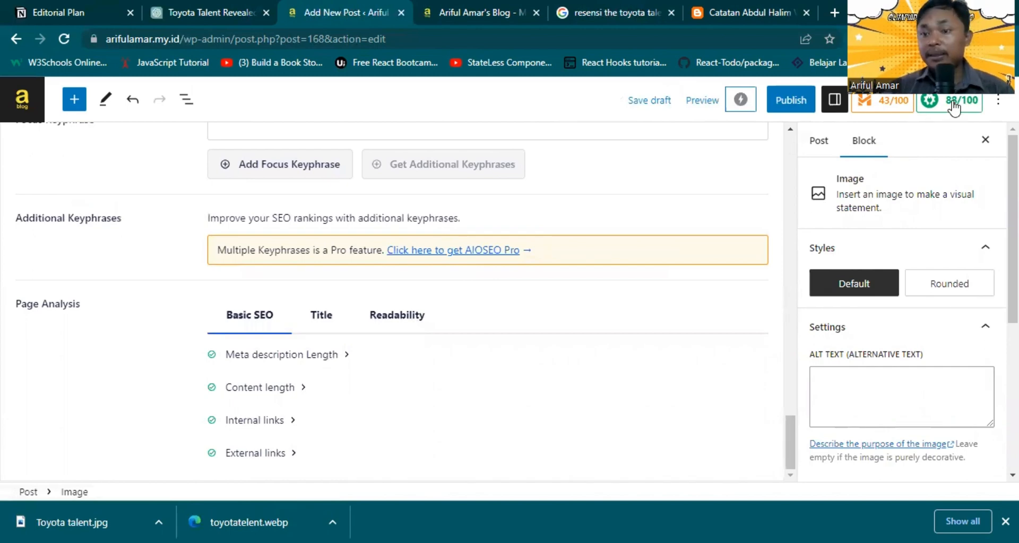
click(327, 315)
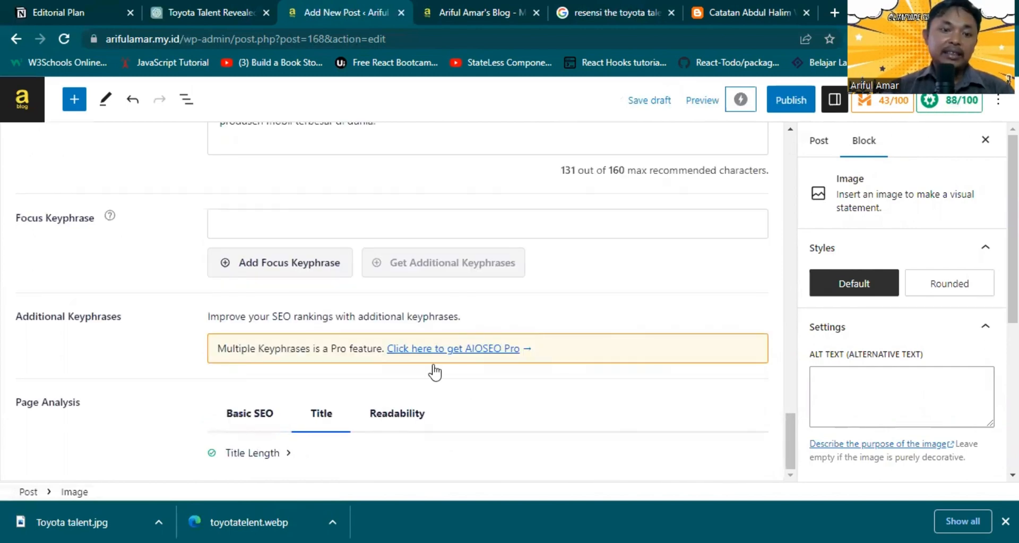
click(376, 422)
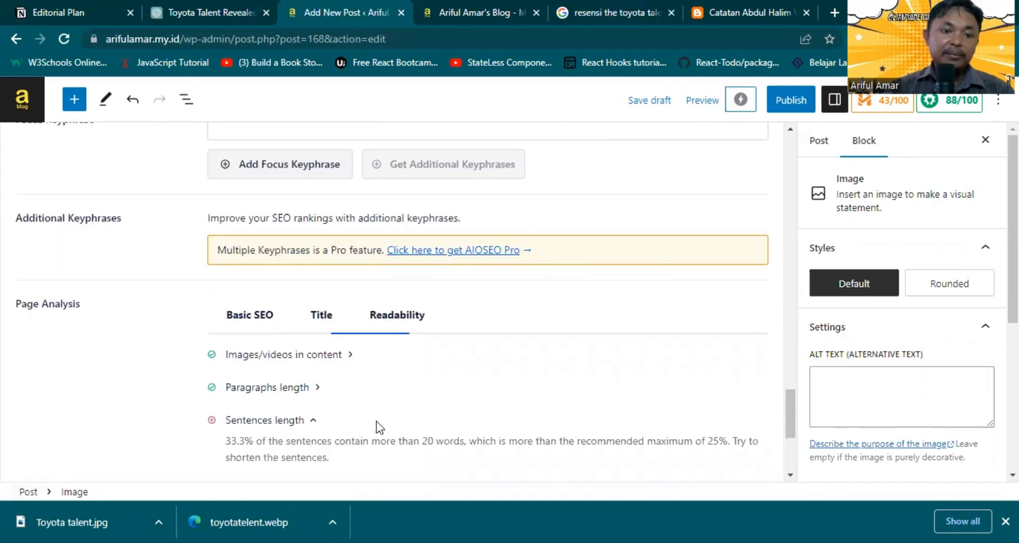
scroll(506, 394, down, 2)
scroll(506, 393, down, 3)
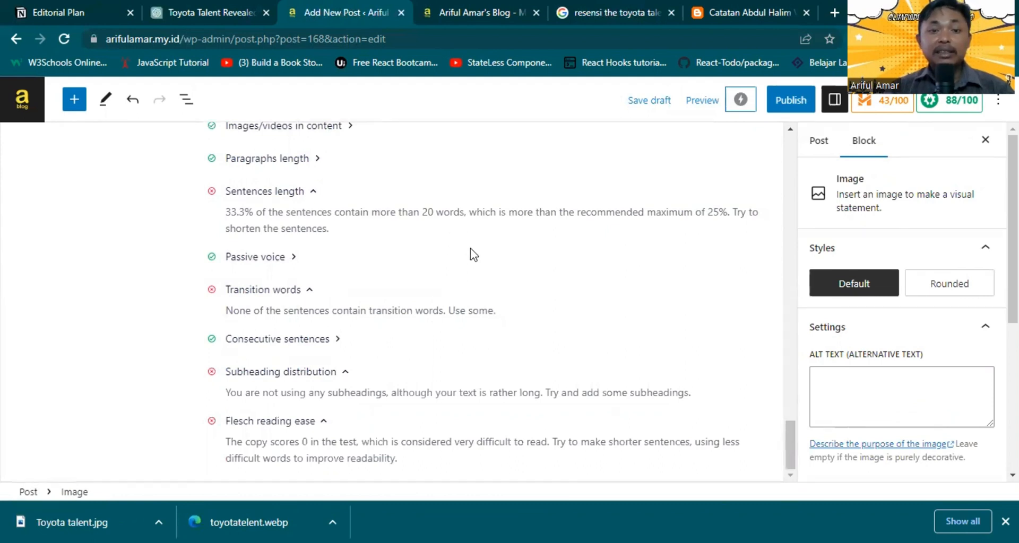
scroll(470, 248, up, 10)
scroll(470, 248, down, 8)
scroll(471, 248, down, 2)
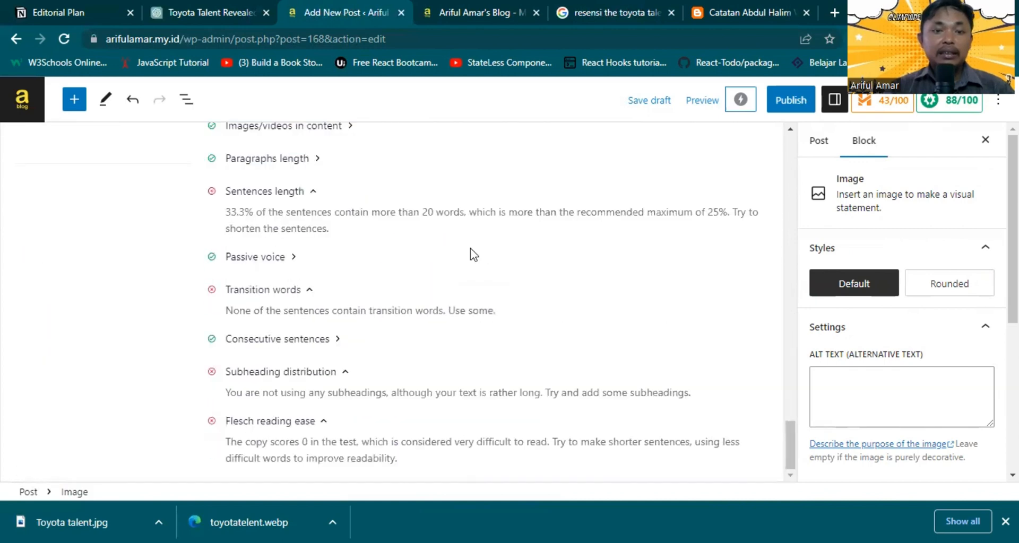
- Shorten the last sentence of the "Buku ini menyoroti" paragraph by deleting "semua tingkatan" before "organisasi"
scroll(470, 249, up, 15)
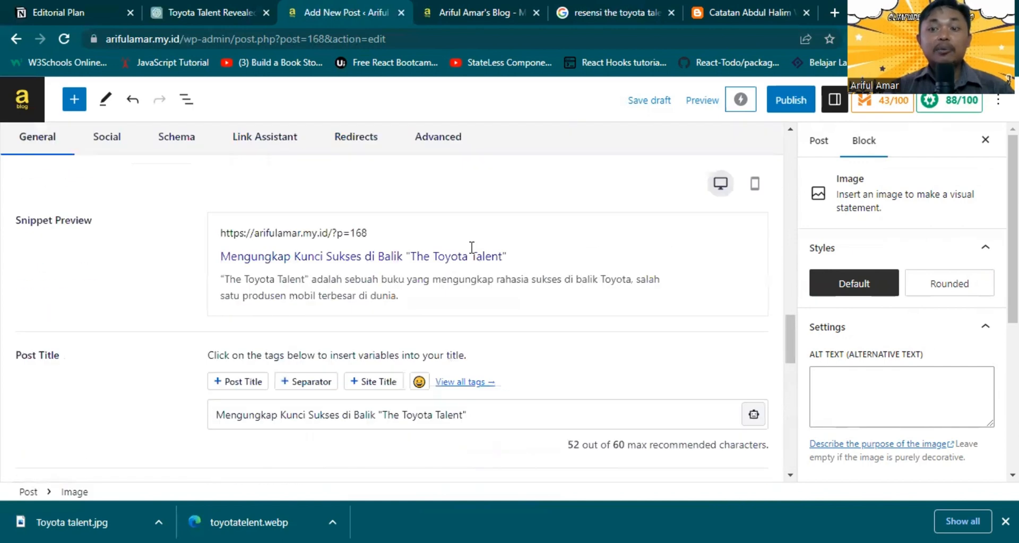
scroll(472, 257, up, 3)
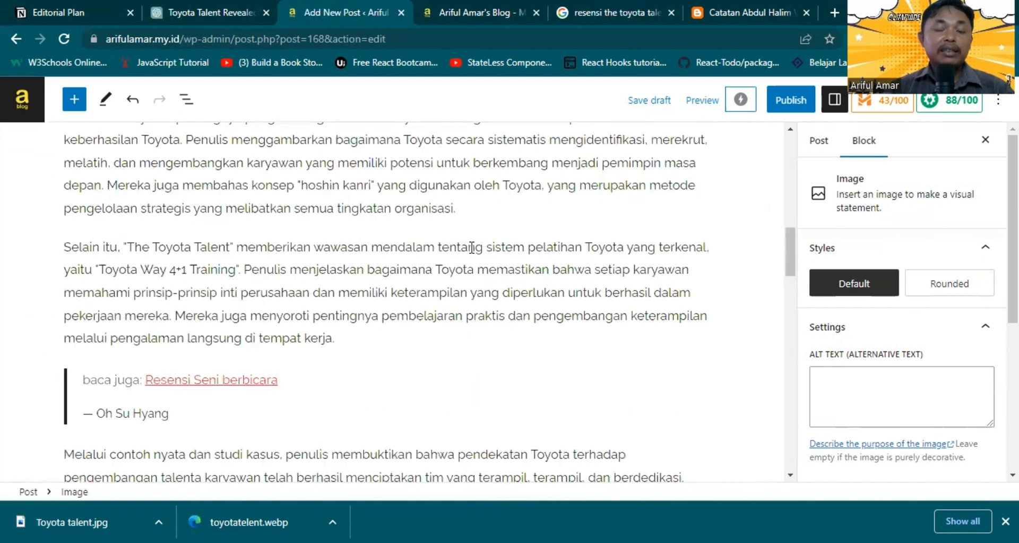
scroll(471, 248, up, 1)
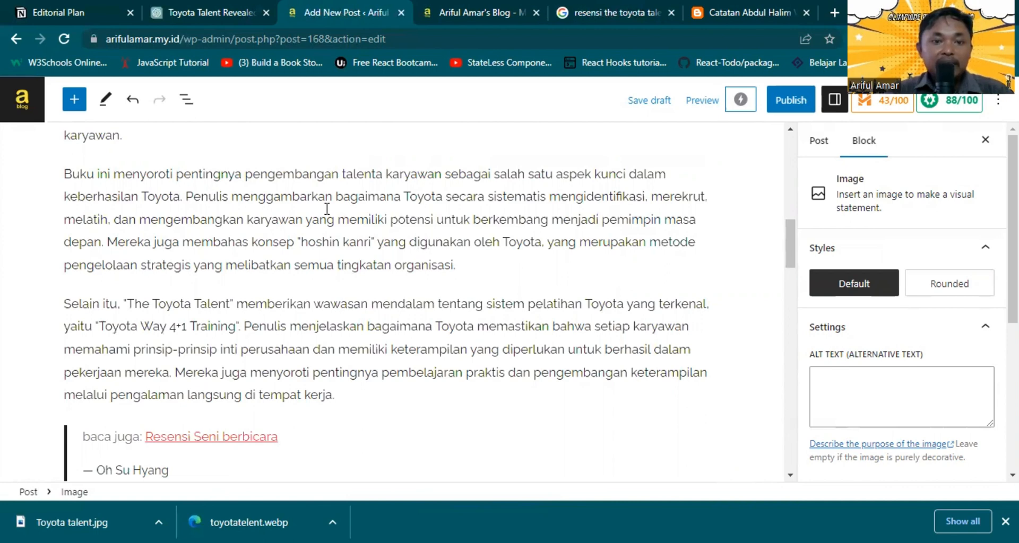
click(479, 266)
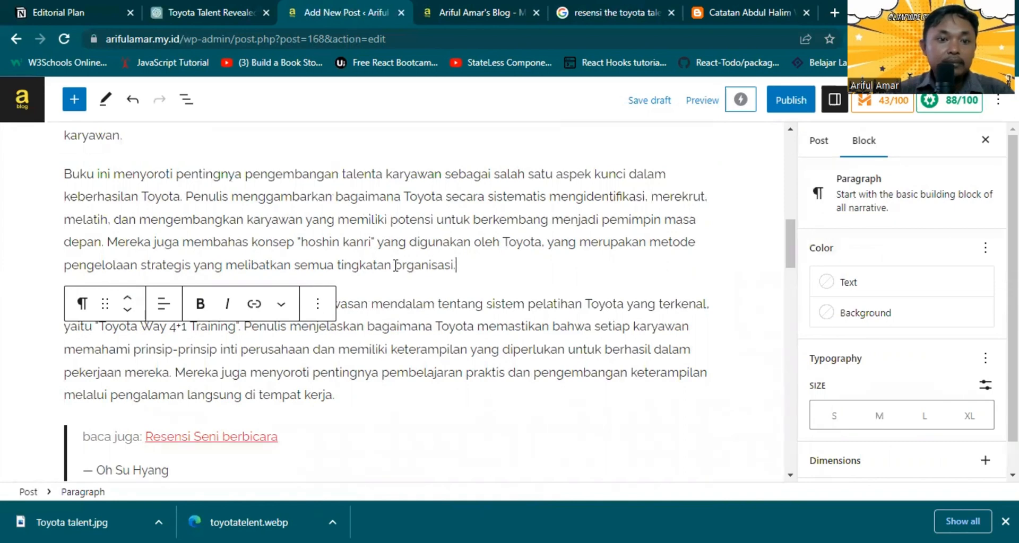
drag(395, 266, 294, 268)
key(BackSpace)
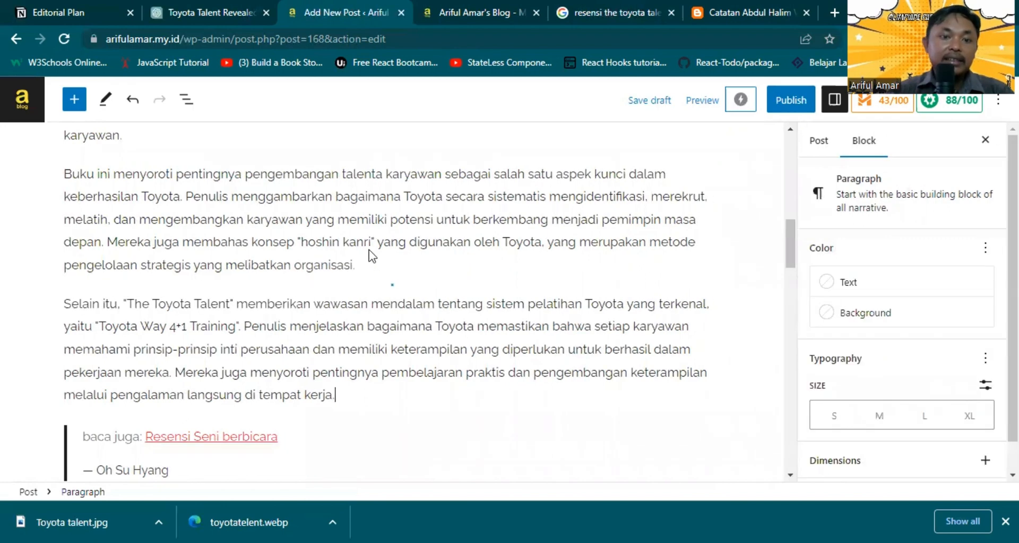
- Recheck the sentence length result in the Readability analysis and review the post's closing paragraphs
scroll(370, 251, down, 4)
scroll(370, 250, down, 15)
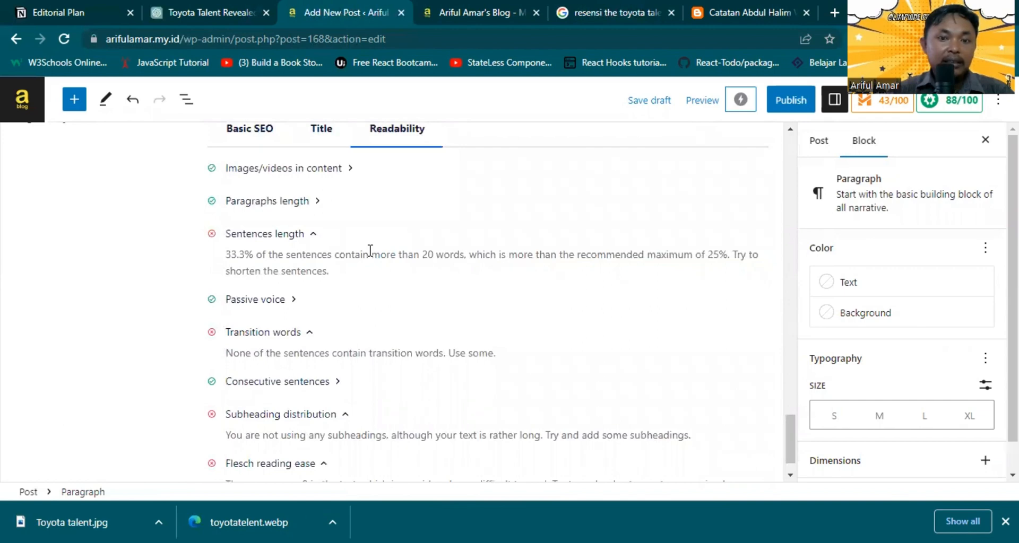
scroll(370, 251, up, 12)
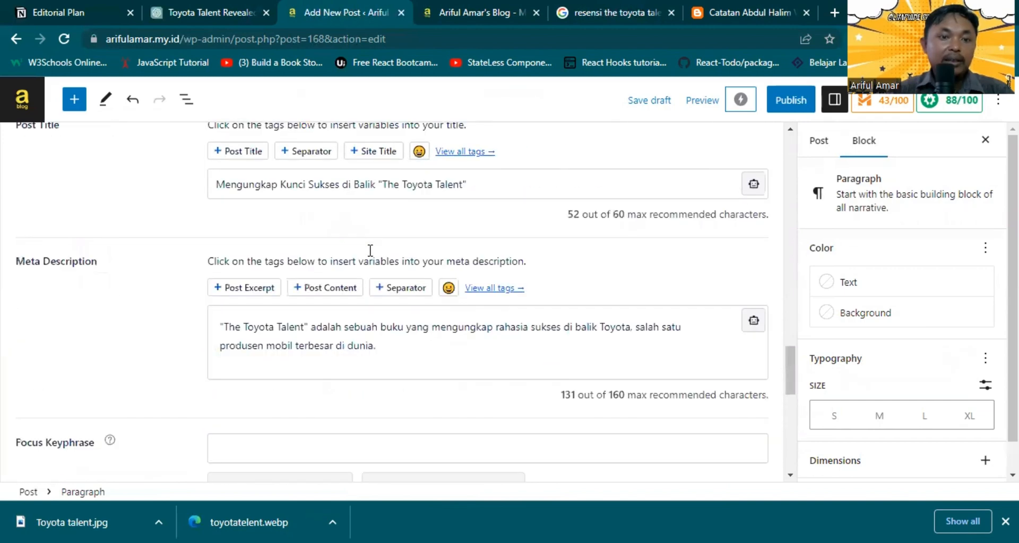
scroll(370, 250, up, 4)
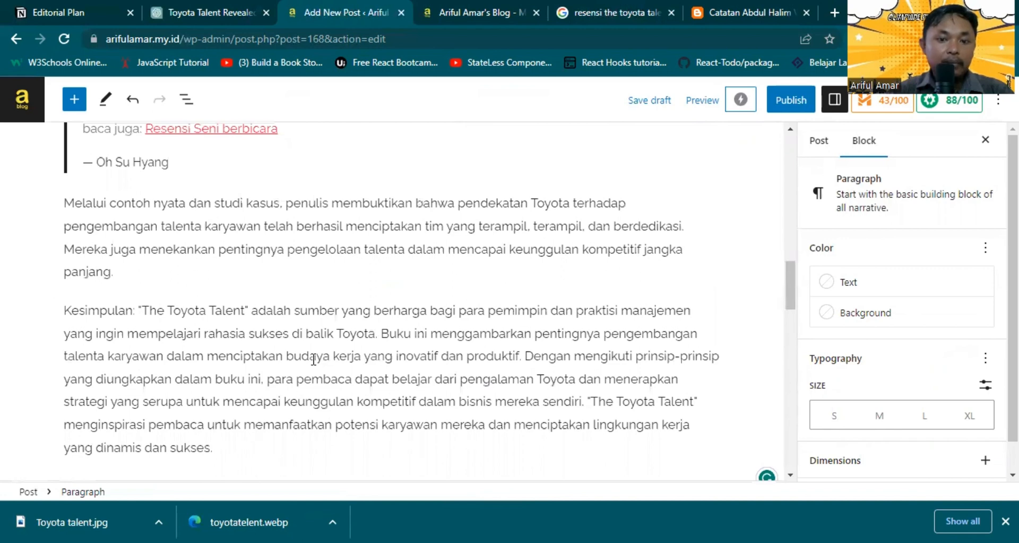
scroll(313, 360, down, 1)
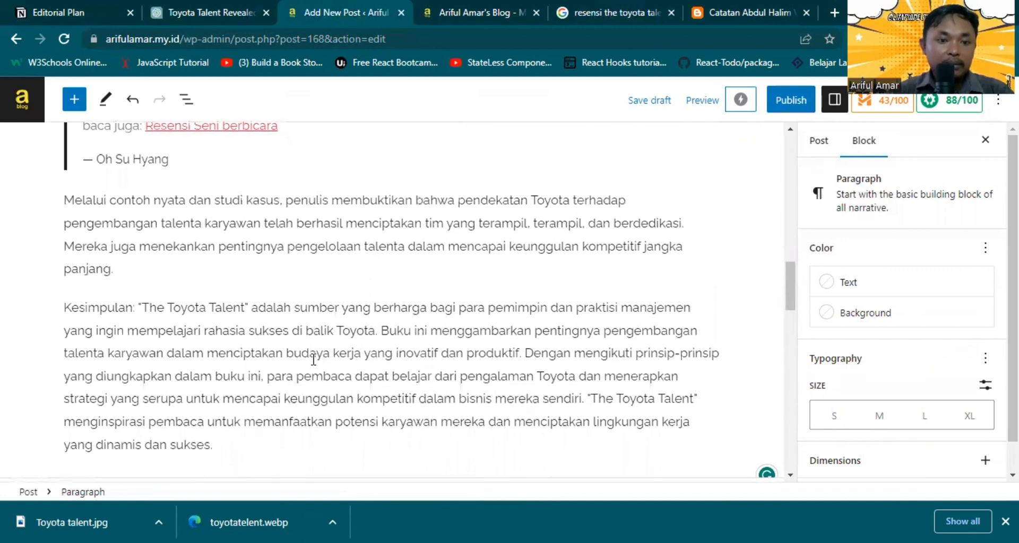
- Split the long sentence in the "Kesimpulan" paragraph after "dalam buku ini", starting the new sentence with "Para pembaca"
click(268, 377)
key(shift+Left)
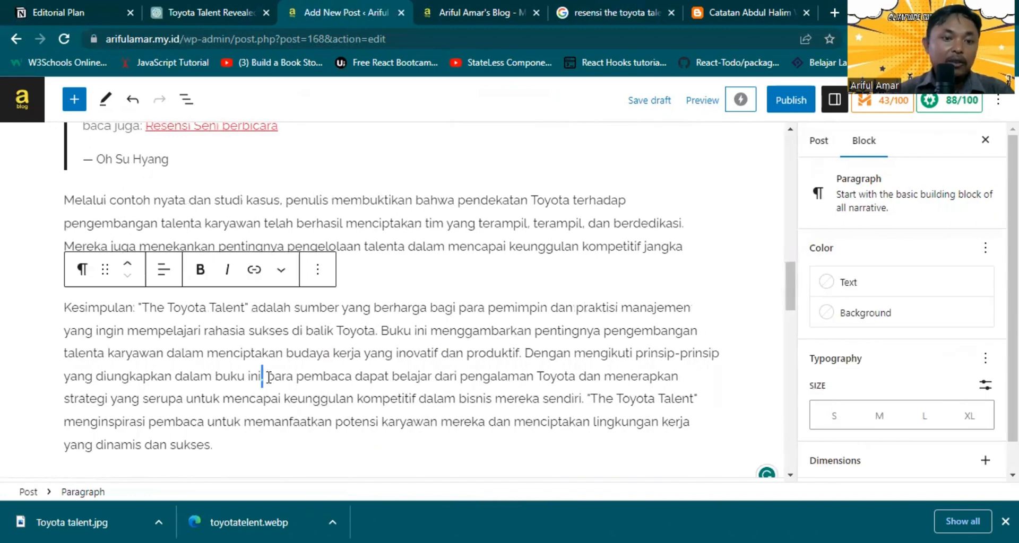
text(.)
key(Right)
key(shift+Right)
text(P)
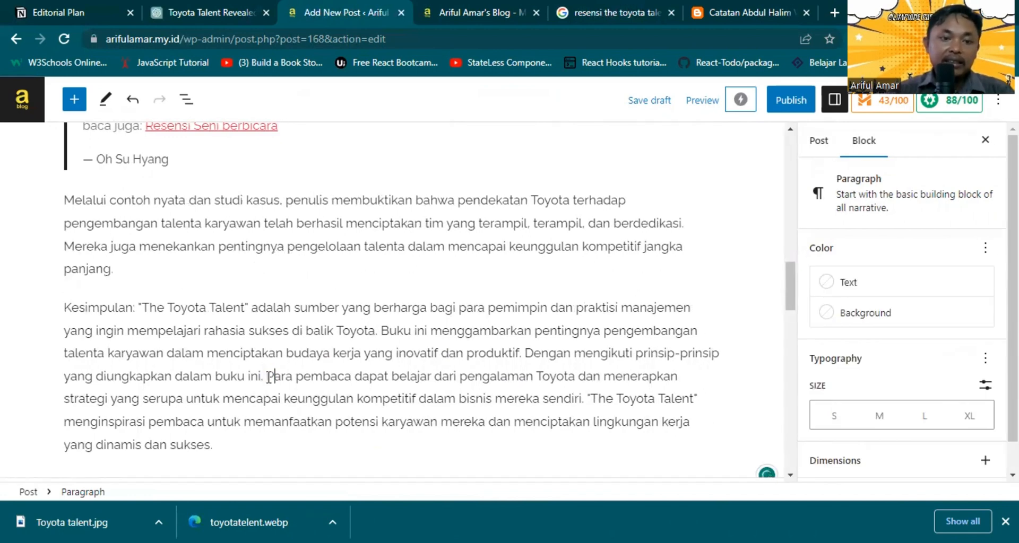
- Split the second sentence of the "Buku ini menyoroti" paragraph after "melatih", replacing "dan" with "Serta juga" before "mengembangkan"
scroll(342, 303, down, 10)
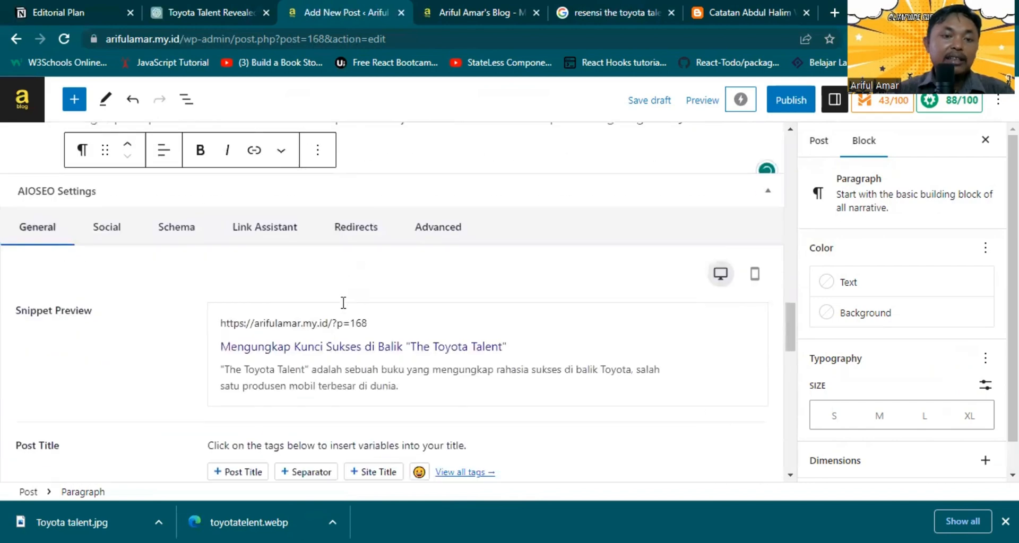
scroll(343, 310, down, 9)
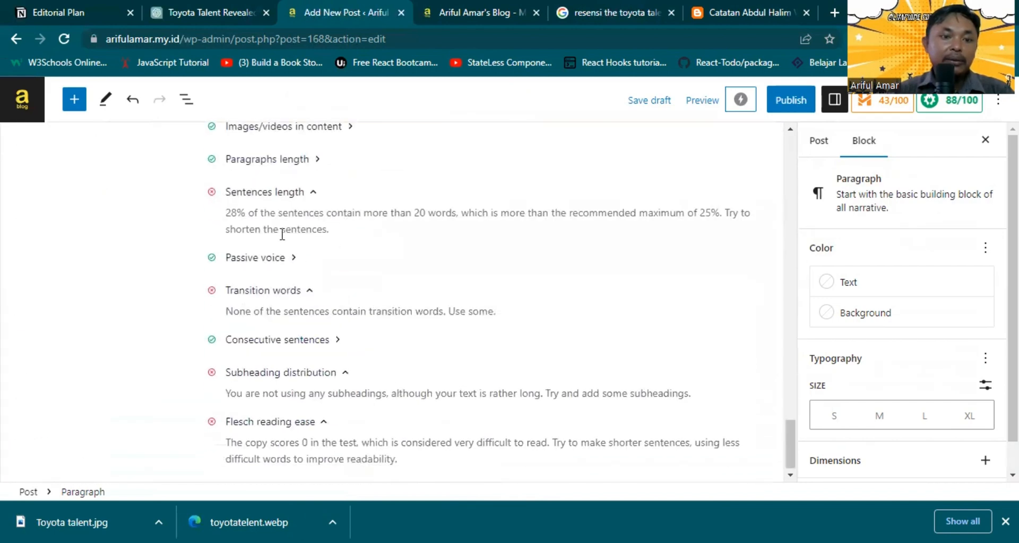
scroll(264, 215, up, 15)
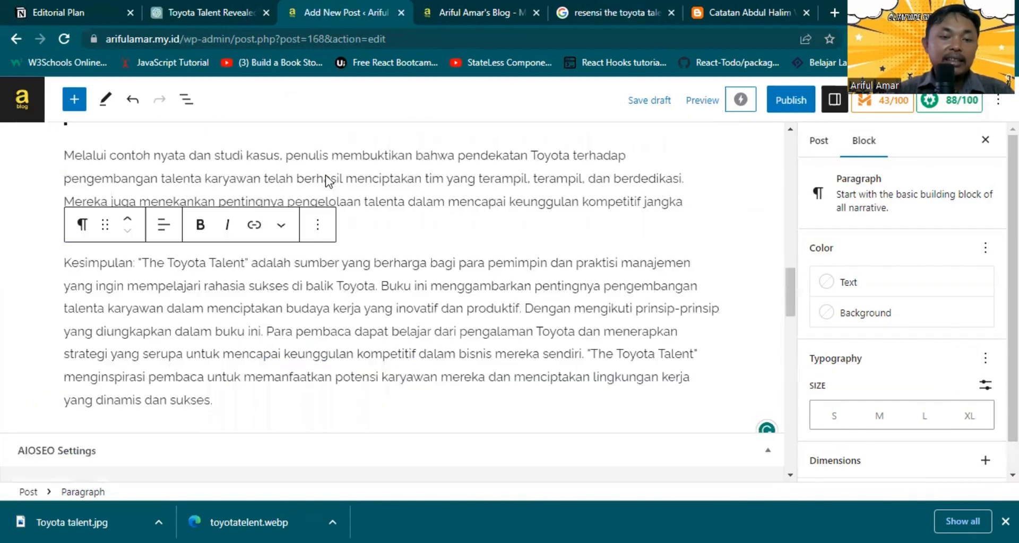
scroll(375, 268, down, 3)
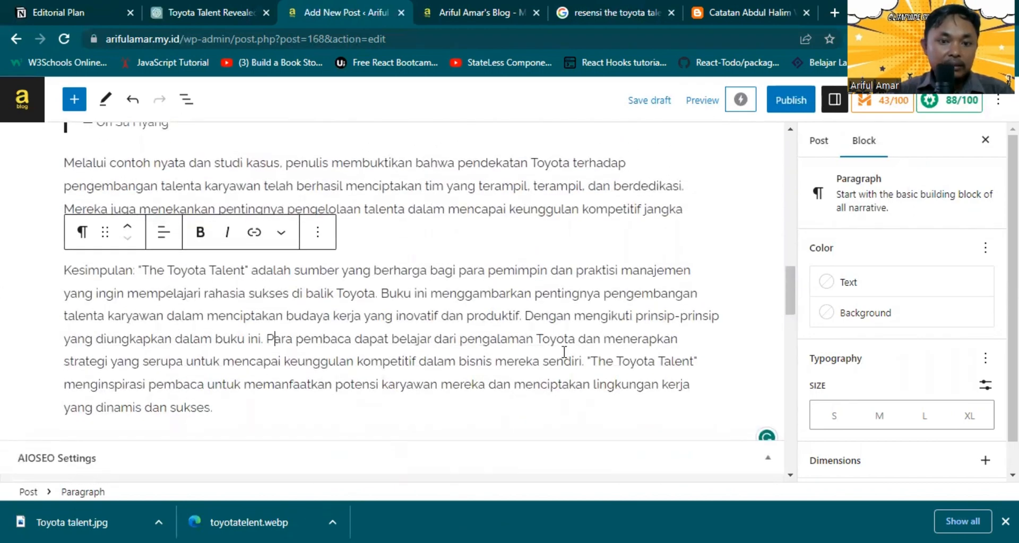
scroll(557, 330, up, 4)
scroll(558, 332, up, 3)
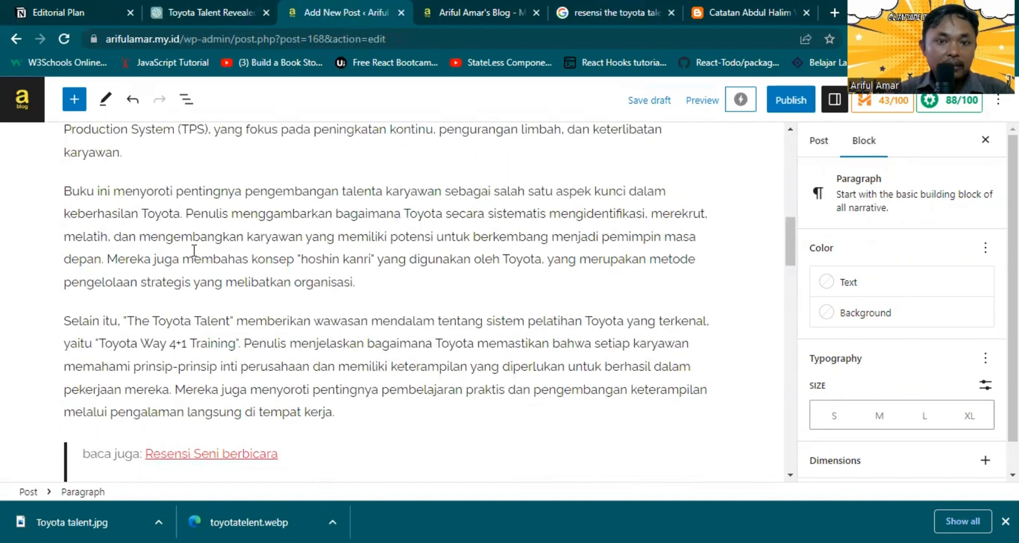
click(106, 238)
double_click(106, 238)
key(BackSpace)
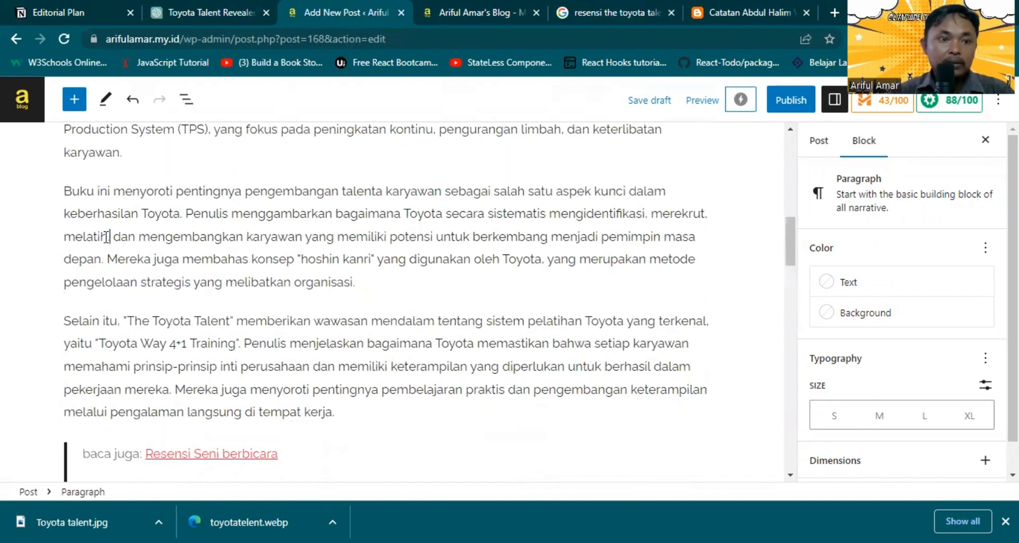
text(Serta juga)
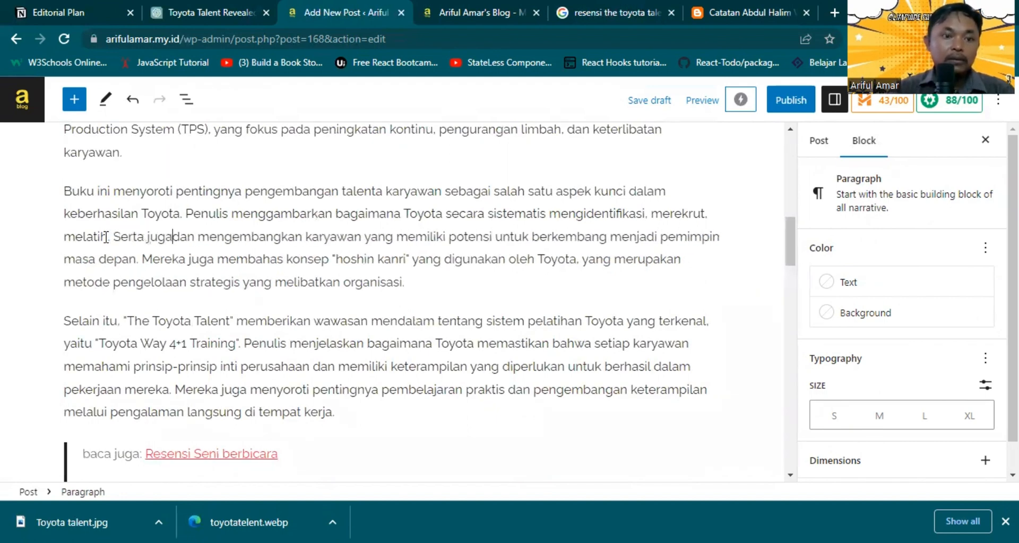
key(shift+Right)
key(shift+Right)
key(shift+Right)
key(BackSpace)
- Examine the Sentences length and Subheading distribution results in the Readability analysis
scroll(227, 249, down, 10)
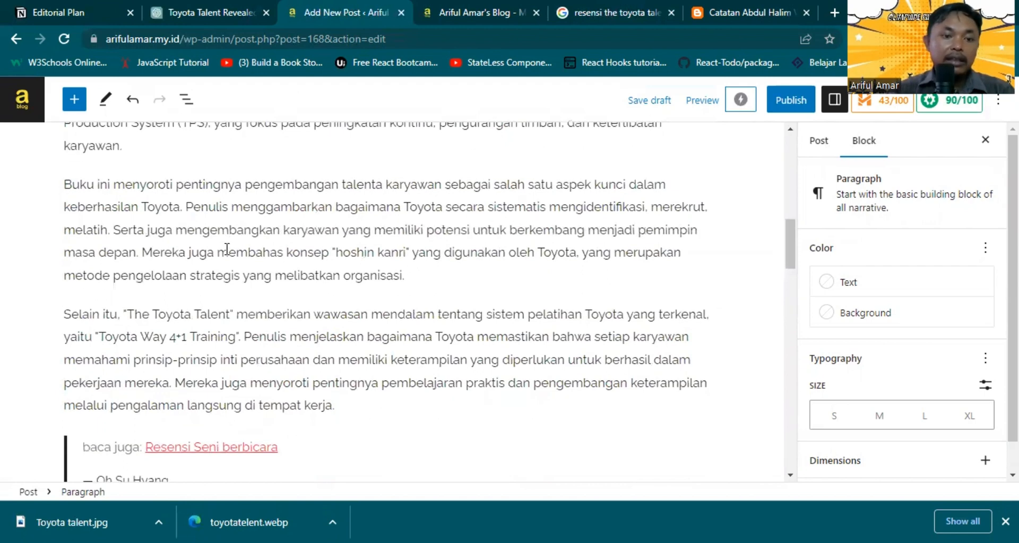
scroll(228, 254, down, 5)
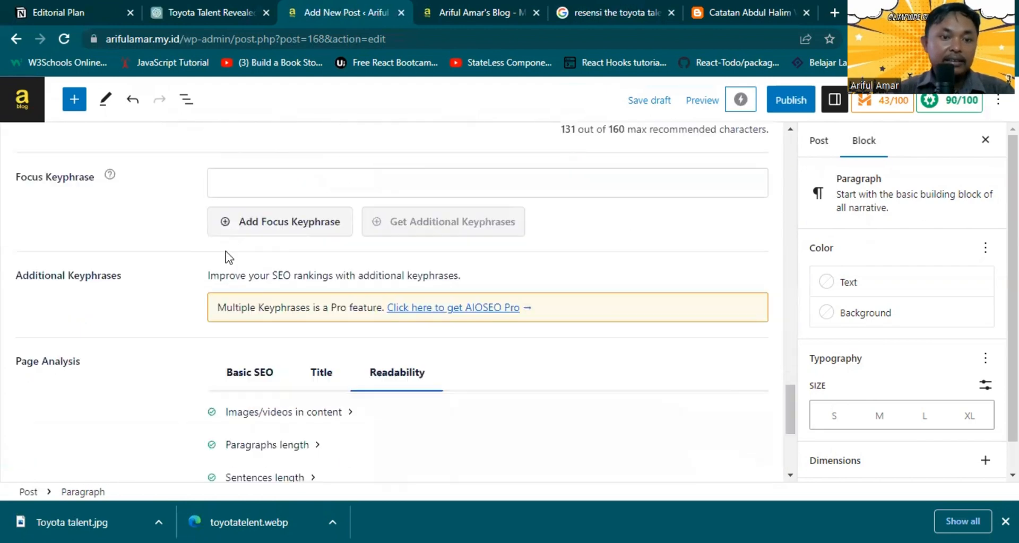
scroll(227, 254, down, 3)
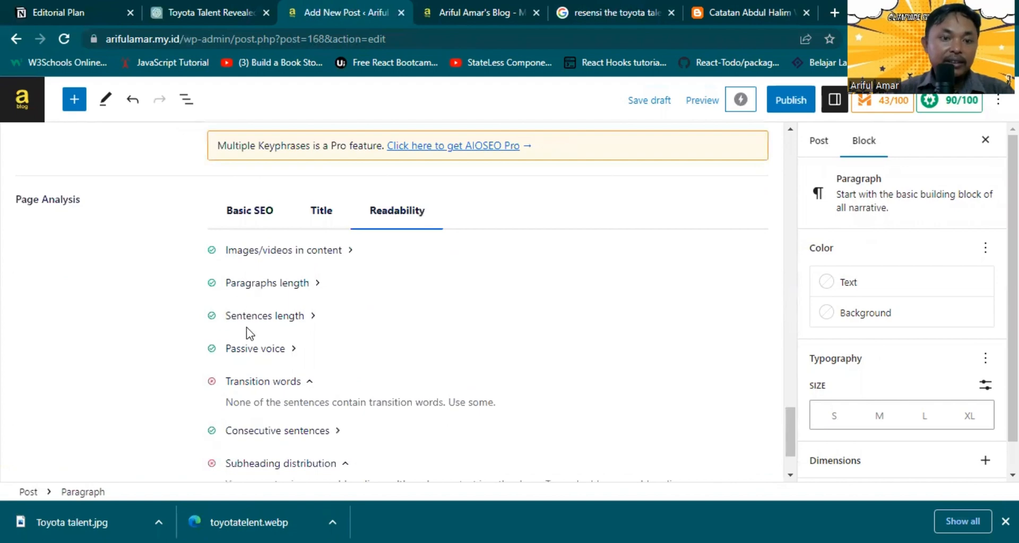
scroll(268, 419, down, 2)
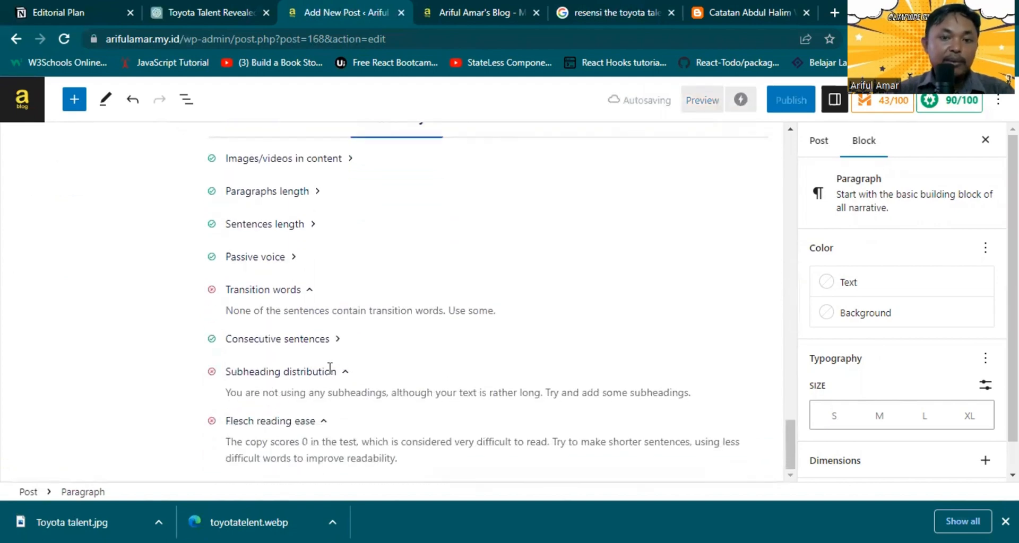
drag(232, 374, 337, 374)
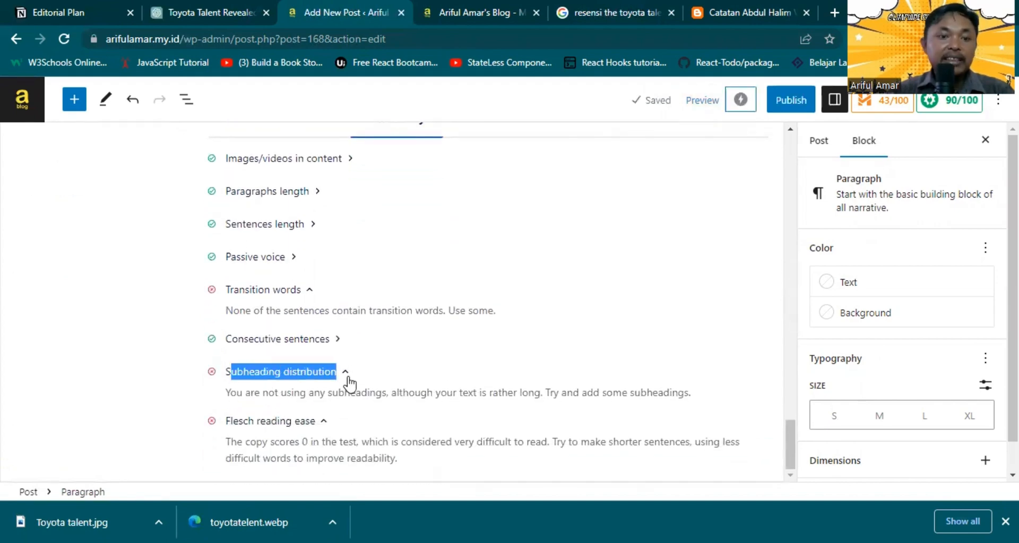
click(345, 374)
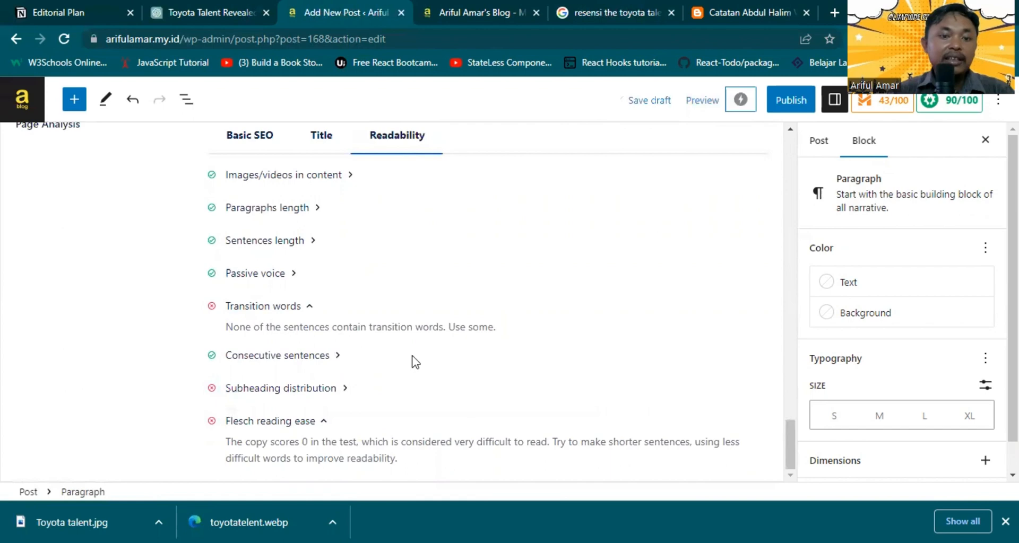
click(346, 389)
- Insert a new line reading "Pengembangan talenta sebagai kunci" between the "Sinopsis" and "Buku ini menyoroti" paragraphs
scroll(473, 337, up, 15)
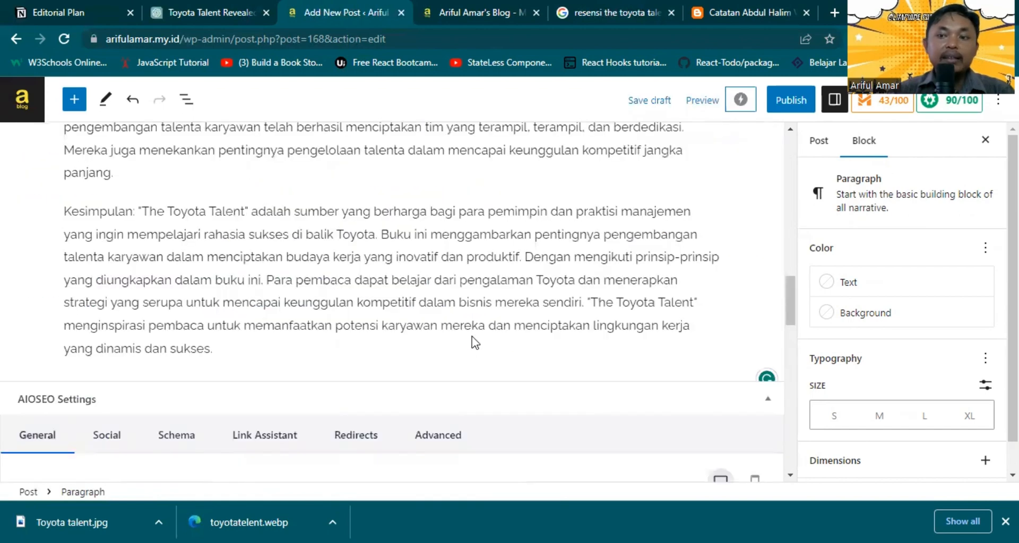
scroll(472, 337, up, 5)
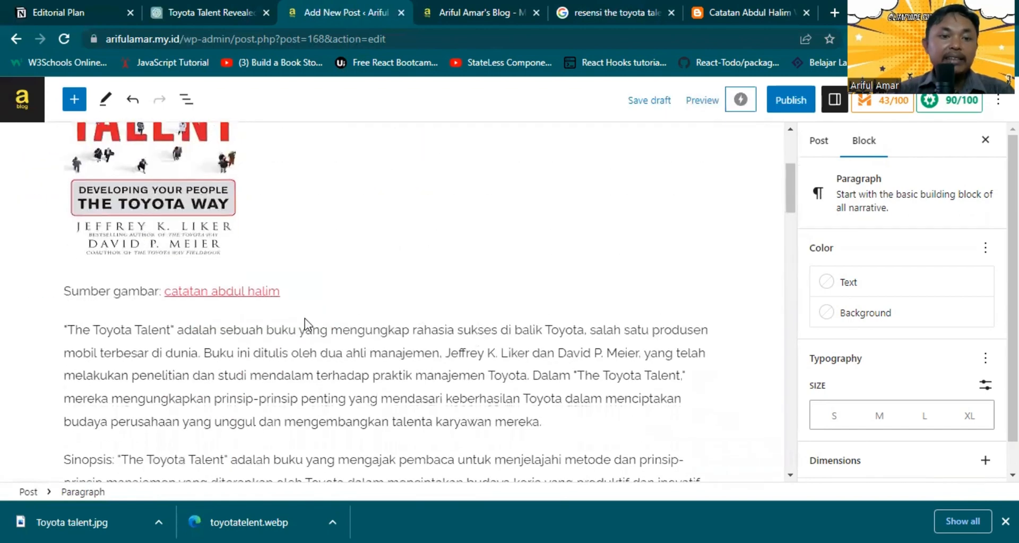
scroll(305, 319, down, 5)
scroll(424, 306, up, 1)
scroll(424, 306, down, 2)
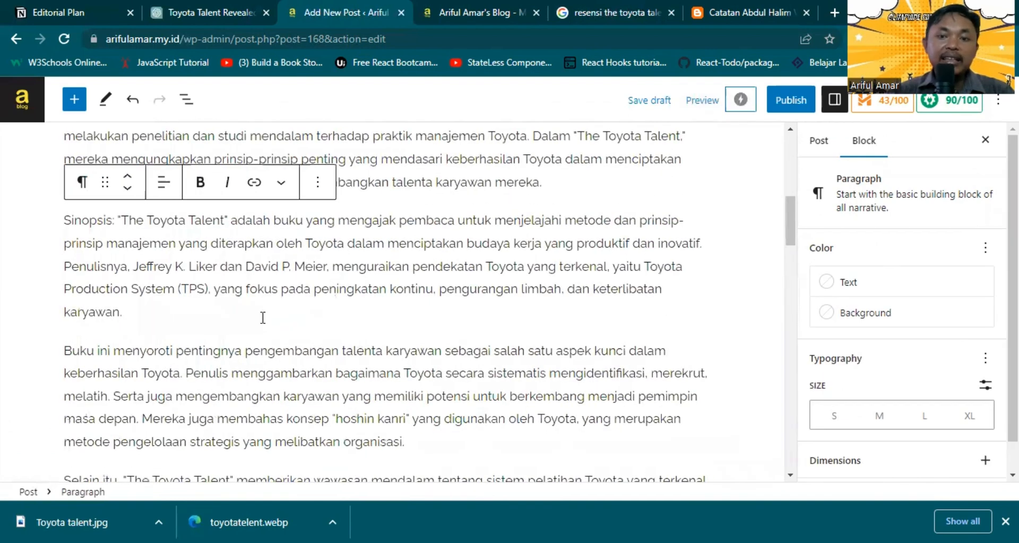
scroll(434, 329, up, 10)
scroll(359, 230, down, 10)
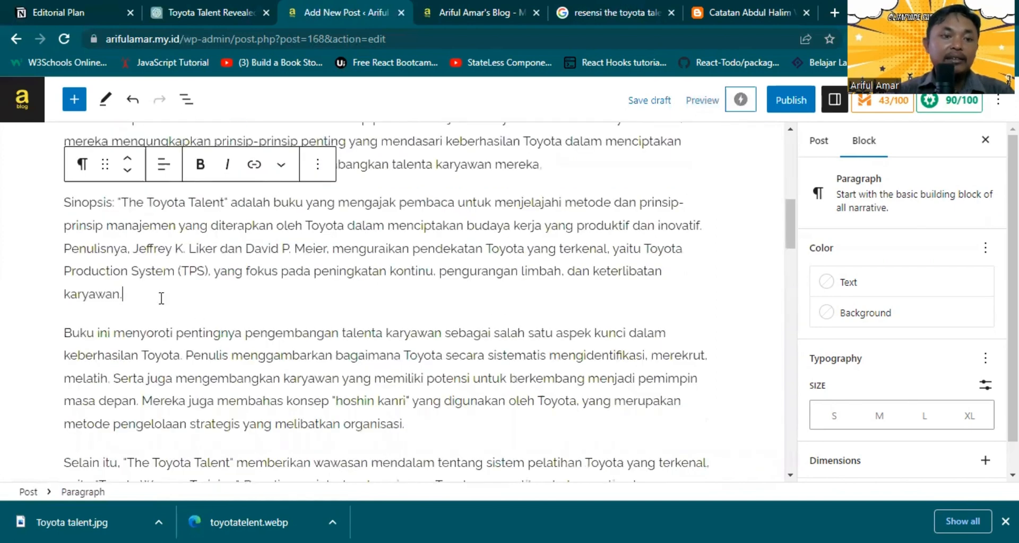
key(Return)
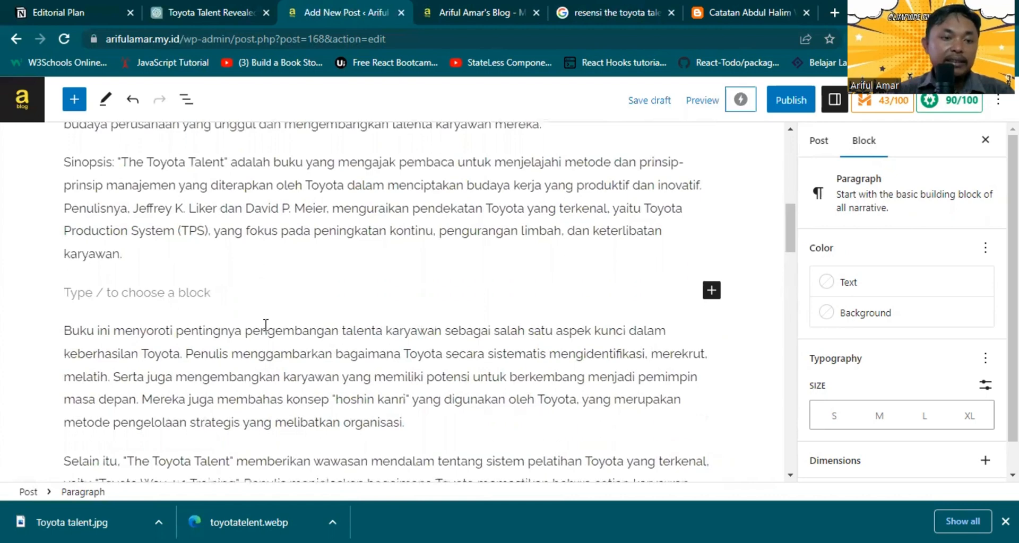
scroll(265, 324, down, 2)
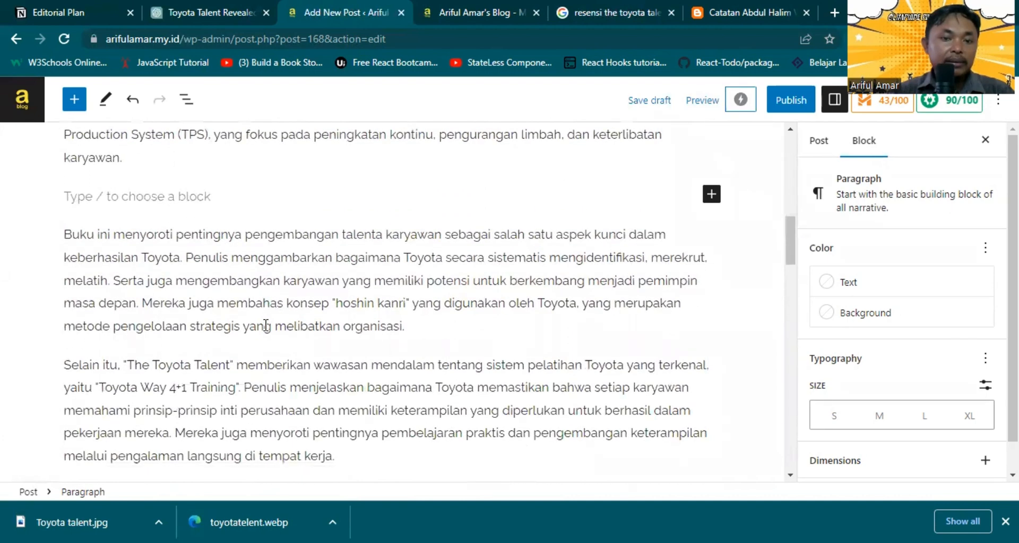
scroll(265, 325, up, 2)
text(Peng)
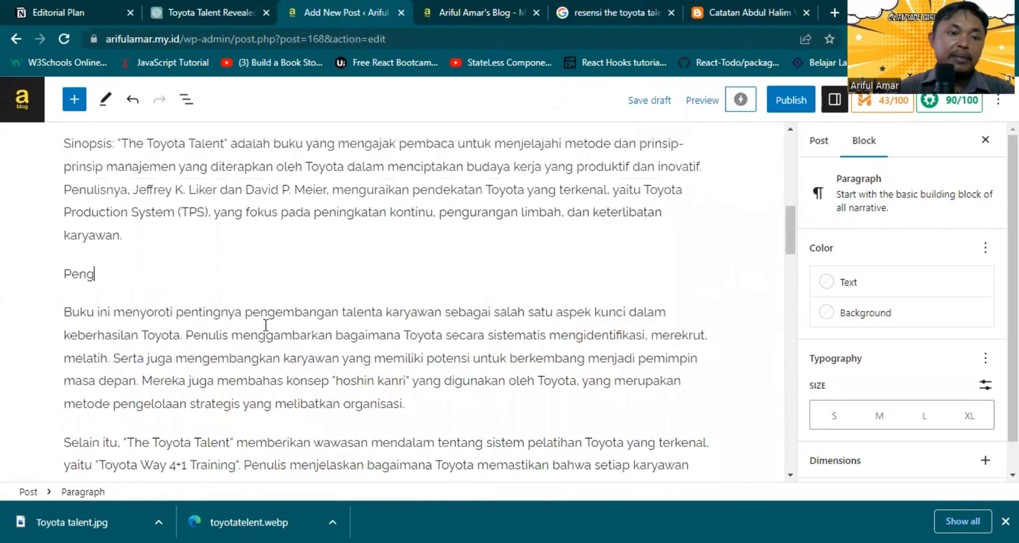
text(embangan talente)
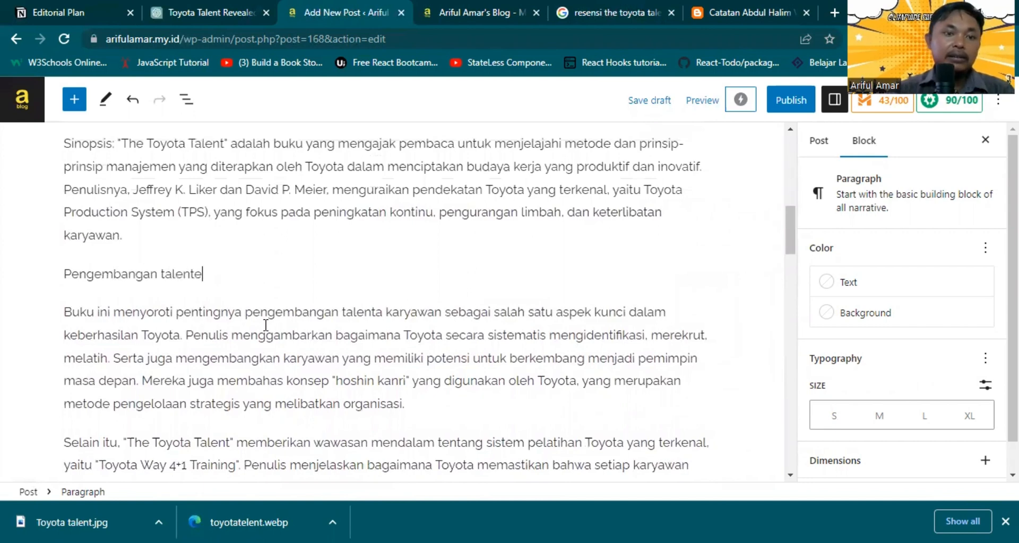
key(BackSpace)
text(a sebagai kunci)
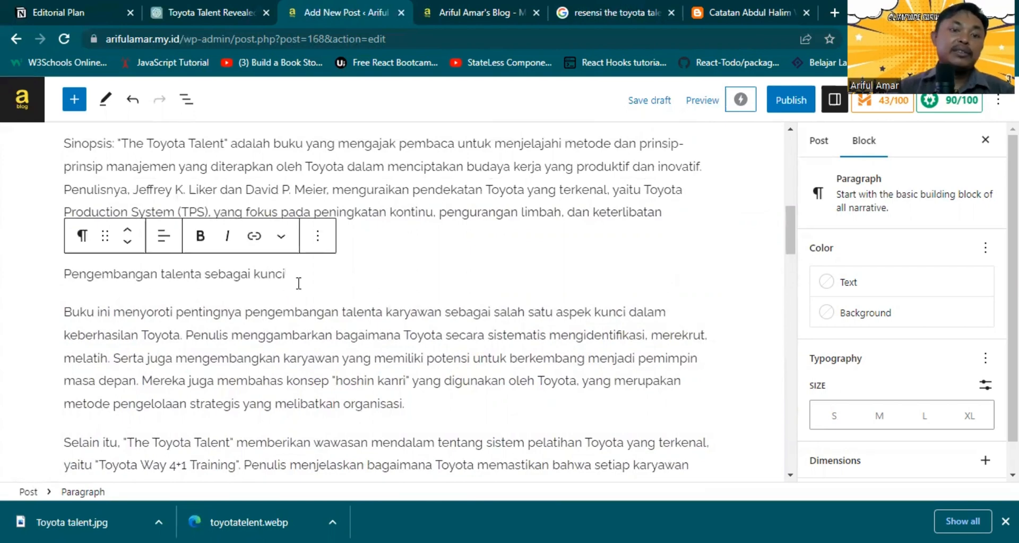
- Edit the "Pengembangan talenta sebagai kunci" block as HTML, wrap its text in <h2> tags inside the paragraph tags, and return to visual editing
drag(291, 276, 62, 277)
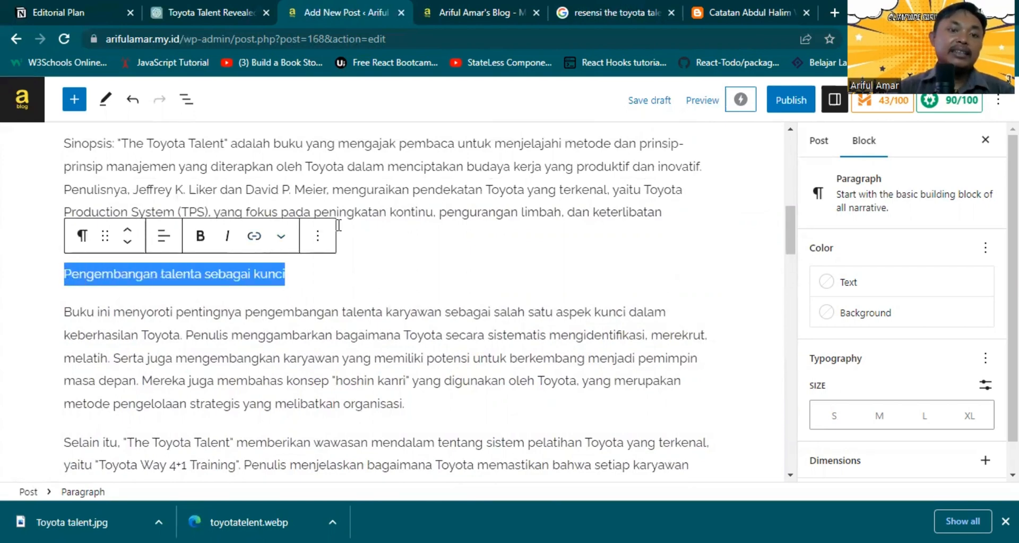
click(320, 240)
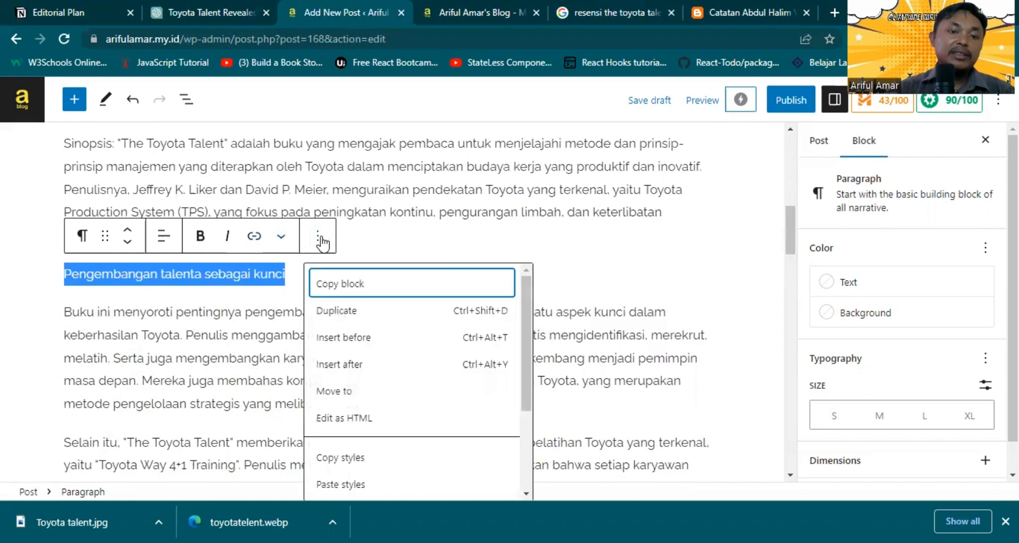
click(369, 418)
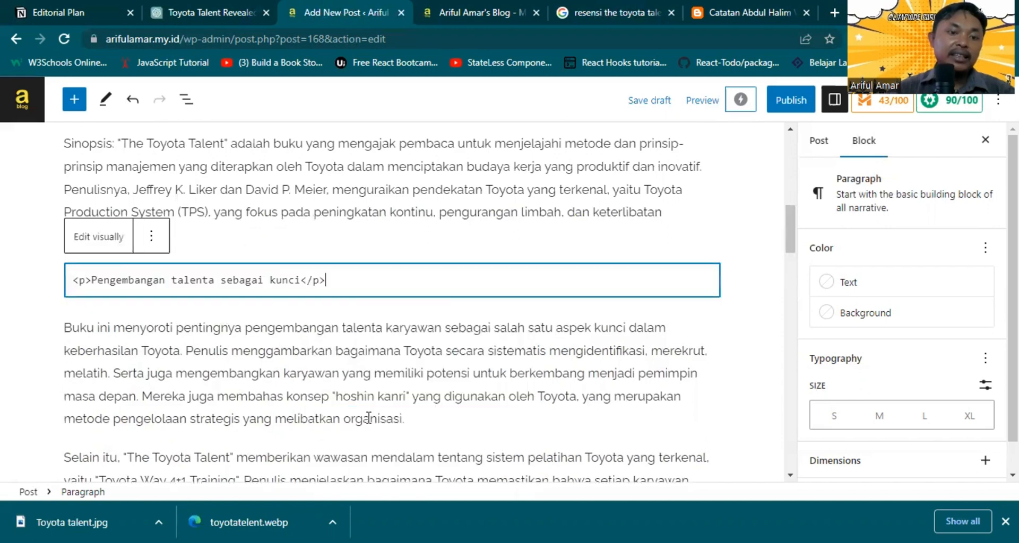
click(90, 280)
text(<h2)
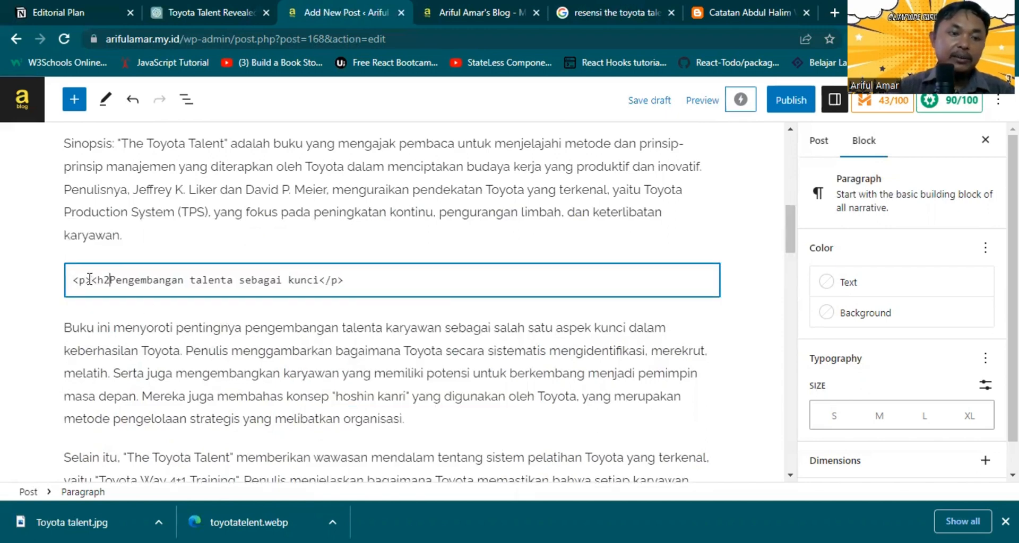
text(>)
key(Right)
key(Right)
key(Right)
key(Right)
key(Right)
key(Right)
key(Right)
key(Right)
key(Right)
key(Right)
key(Right)
key(Right)
key(Right)
key(Right)
key(Right)
key(Right)
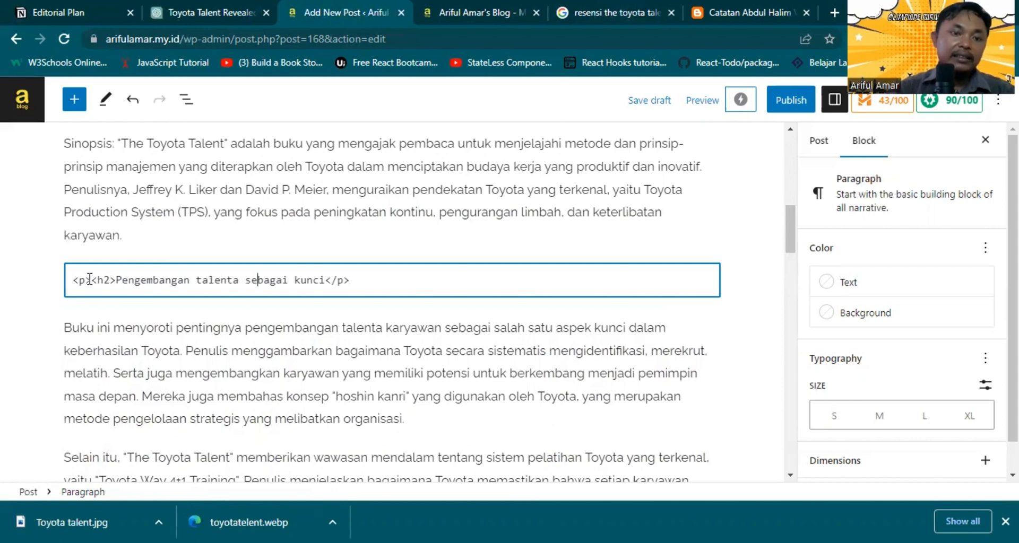
text(</h2)
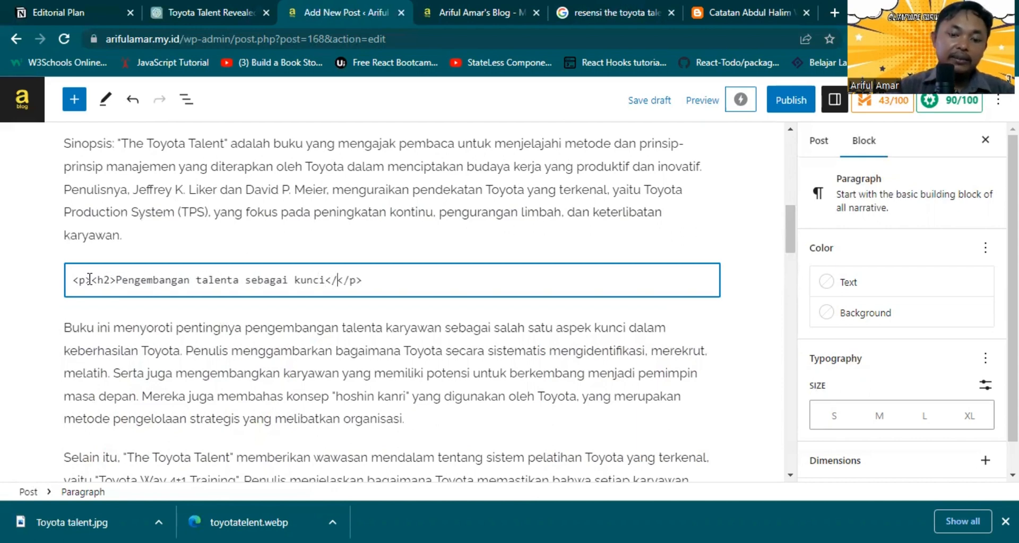
text(>)
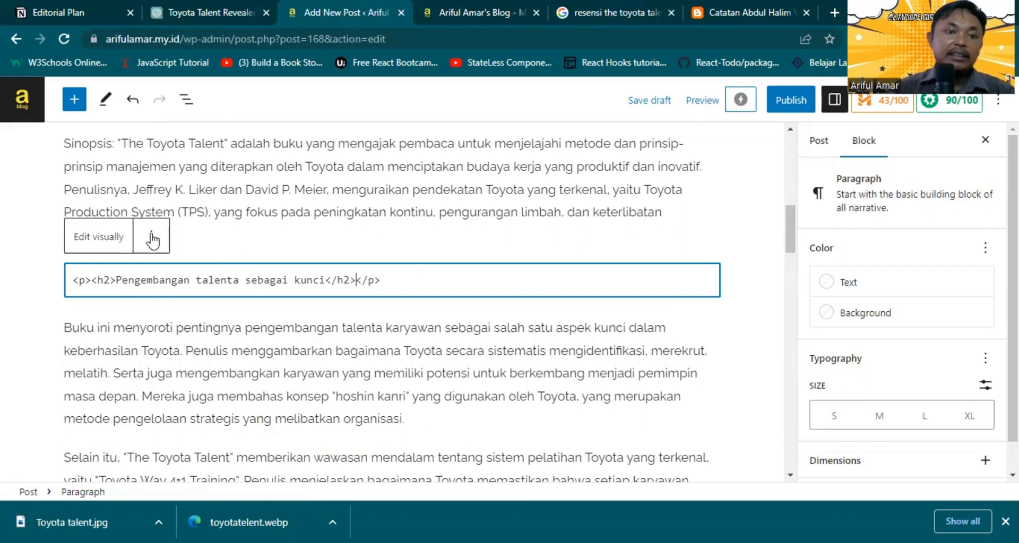
click(131, 237)
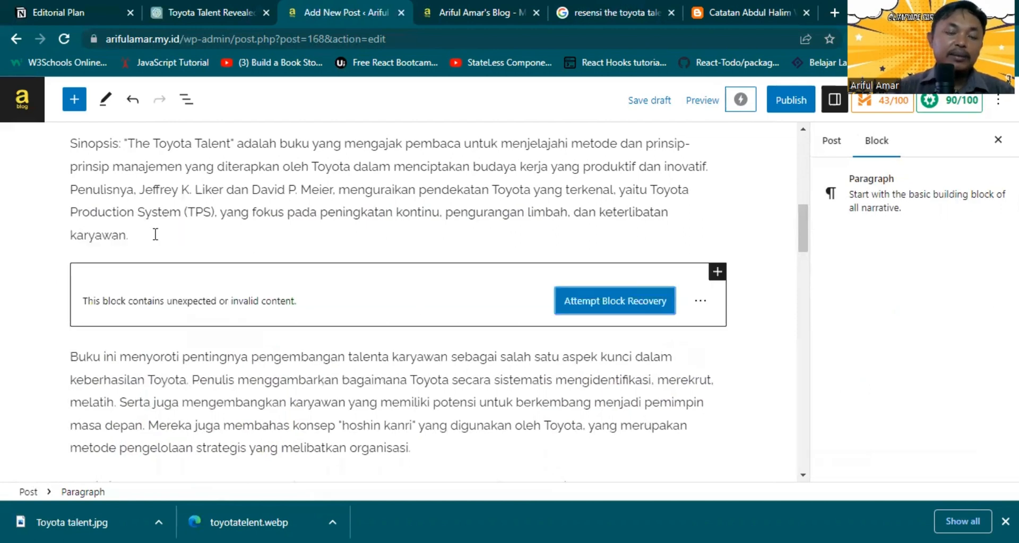
- Review the Resolve comparison for the invalid subheading block and close it without converting
click(701, 301)
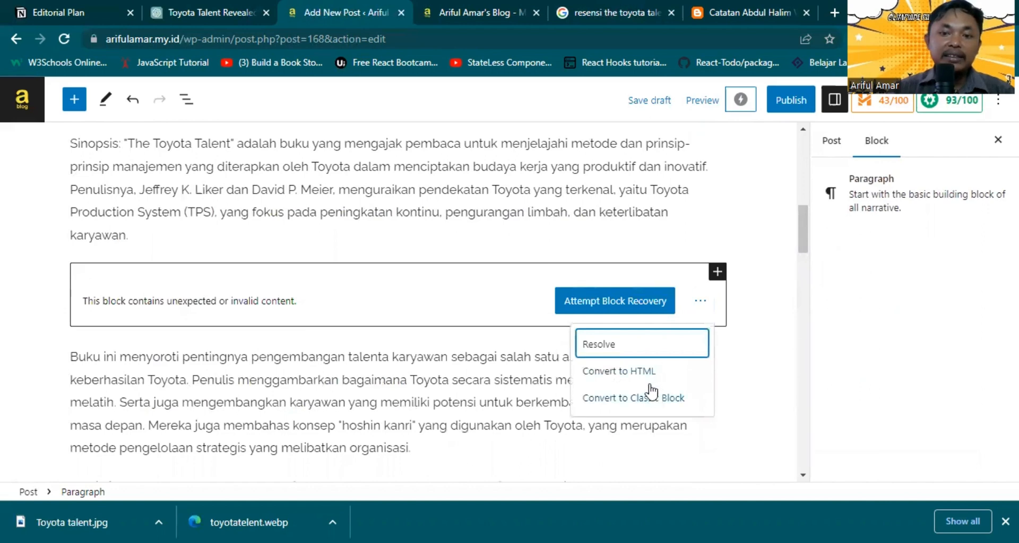
click(595, 344)
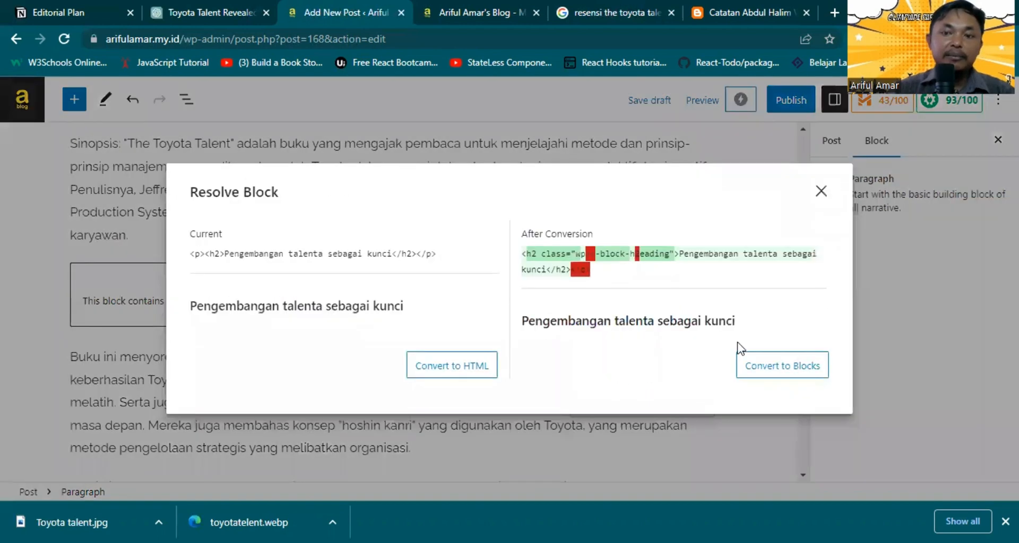
click(820, 191)
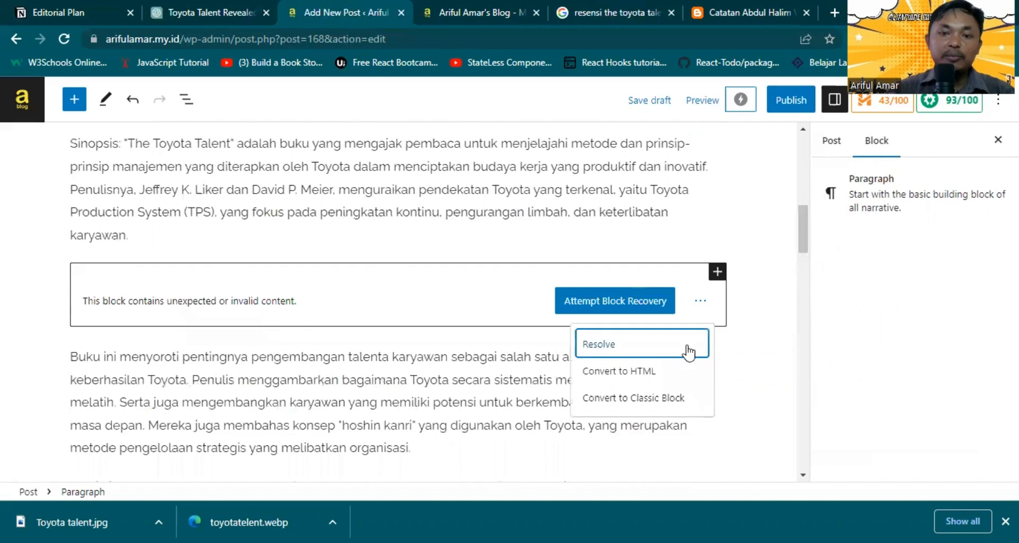
- Convert the invalid "Pengembangan talenta sebagai kunci" block to a Classic block and convert that into a regular heading block
click(632, 399)
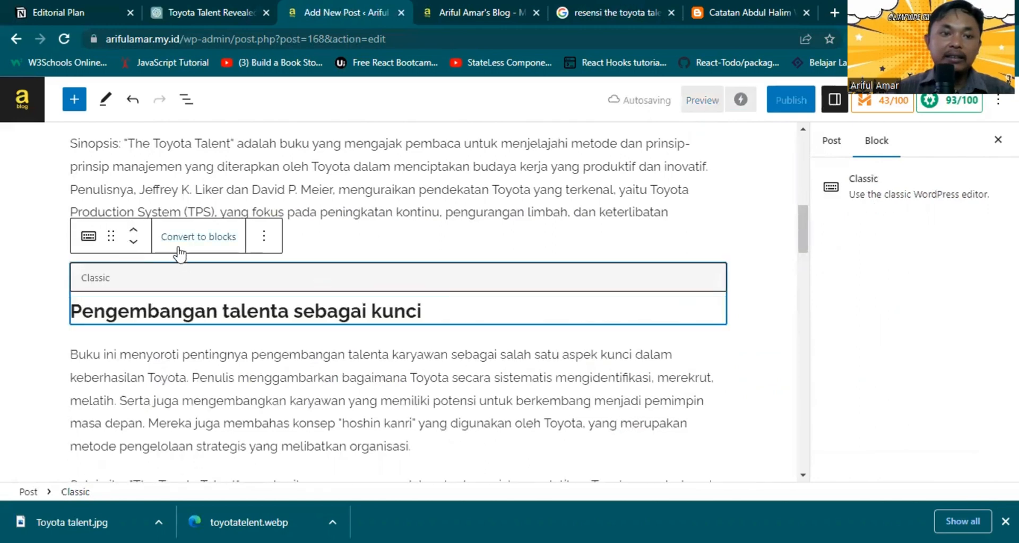
click(210, 239)
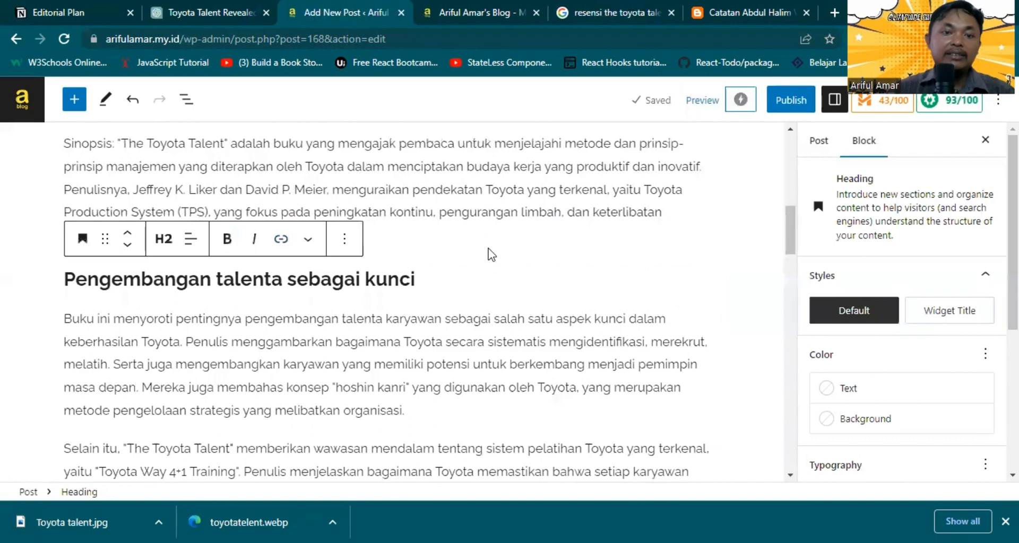
click(478, 253)
- Examine the Transition words, Subheading distribution and Flesch reading ease results in the Readability analysis, and return to the start of the post
scroll(368, 214, down, 20)
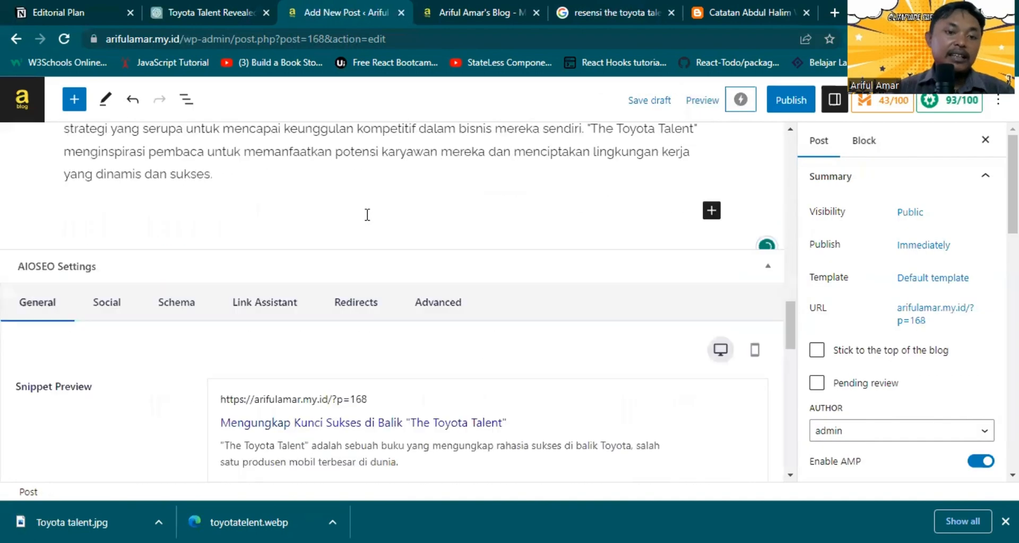
scroll(365, 214, down, 6)
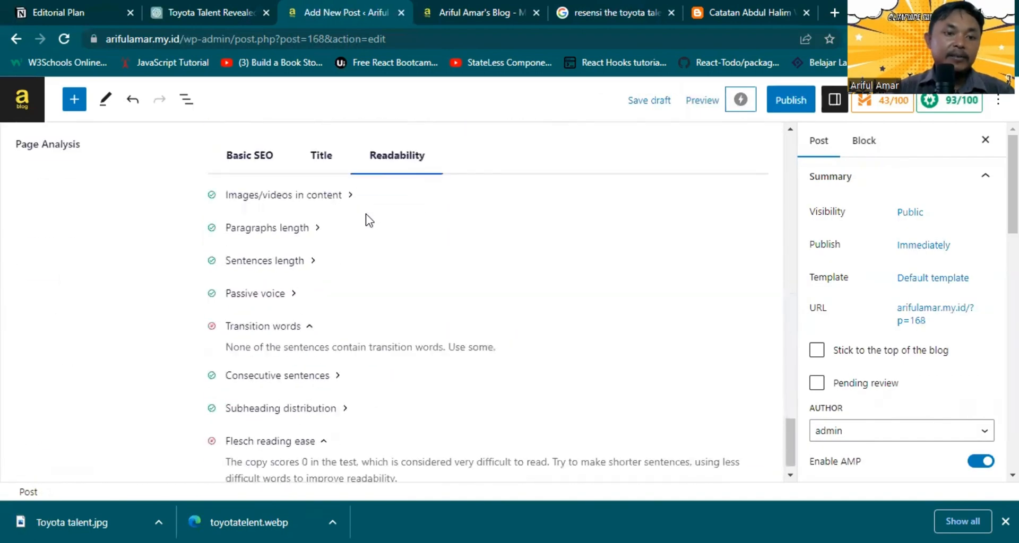
scroll(376, 333, down, 1)
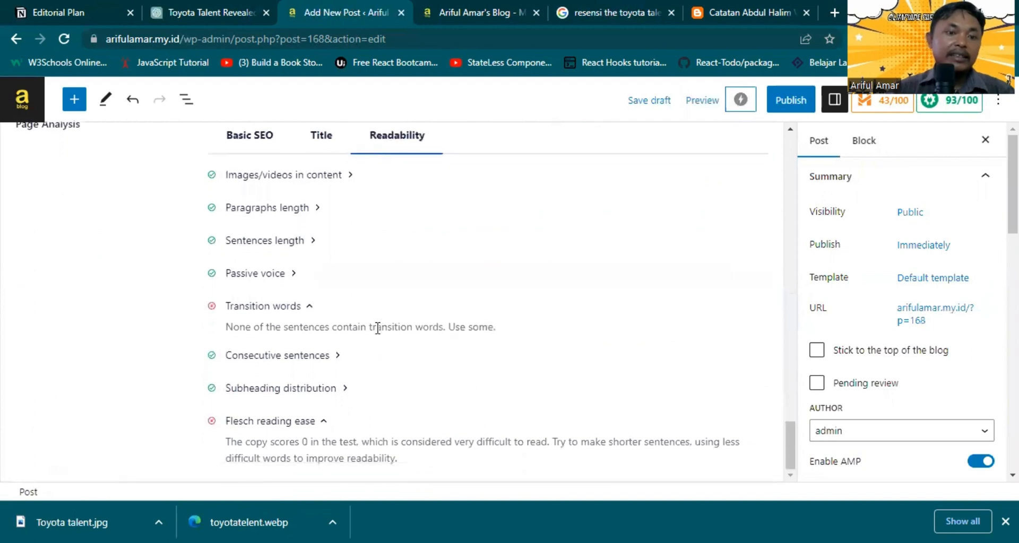
scroll(405, 374, up, 1)
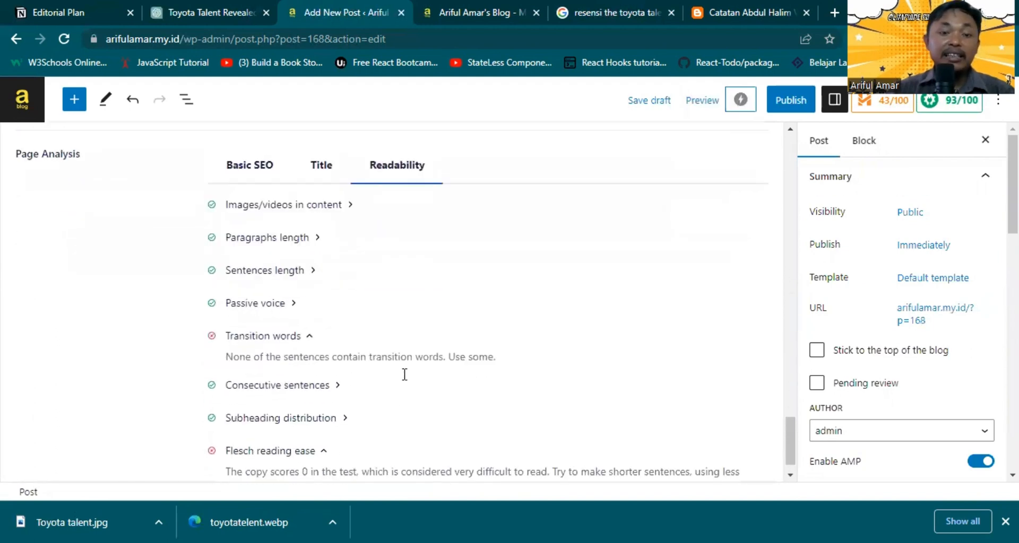
scroll(404, 375, down, 1)
scroll(472, 236, up, 10)
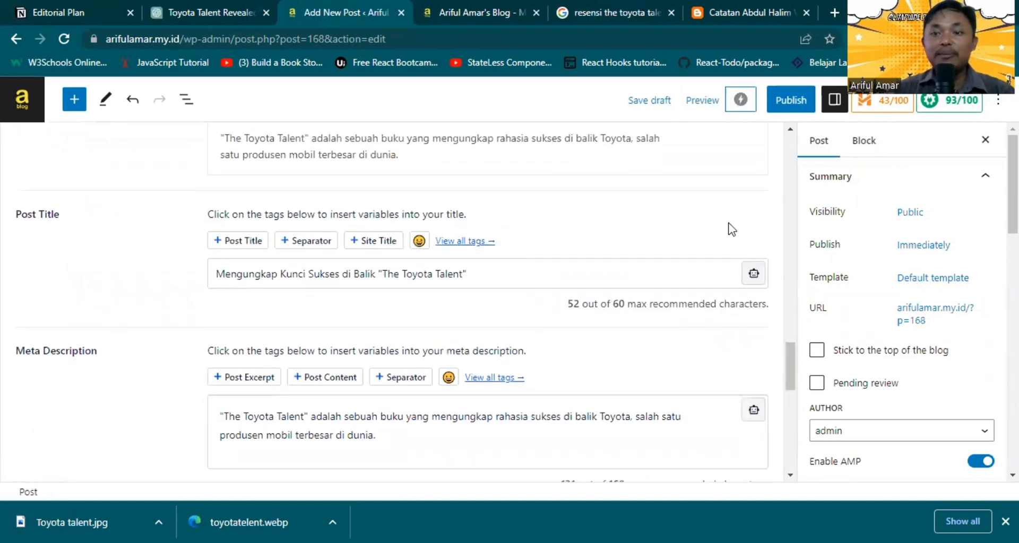
scroll(647, 262, up, 15)
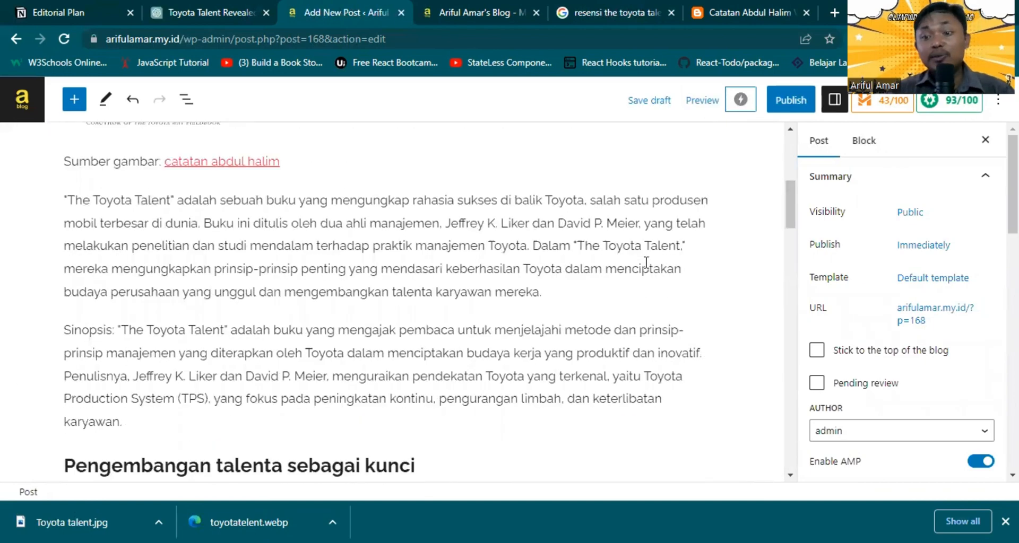
scroll(647, 262, up, 6)
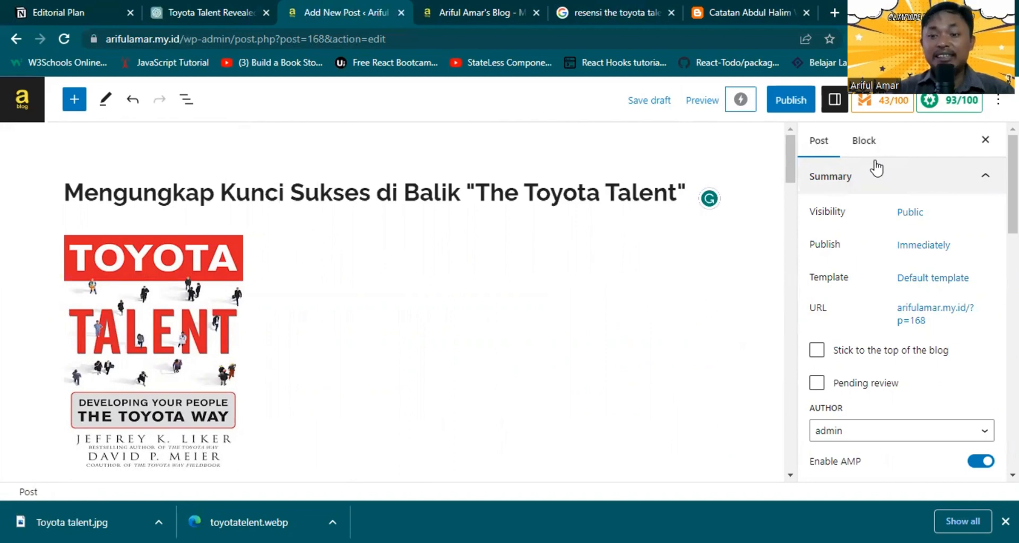
- Assign the post to the RESENSI BUKU category
scroll(876, 167, down, 6)
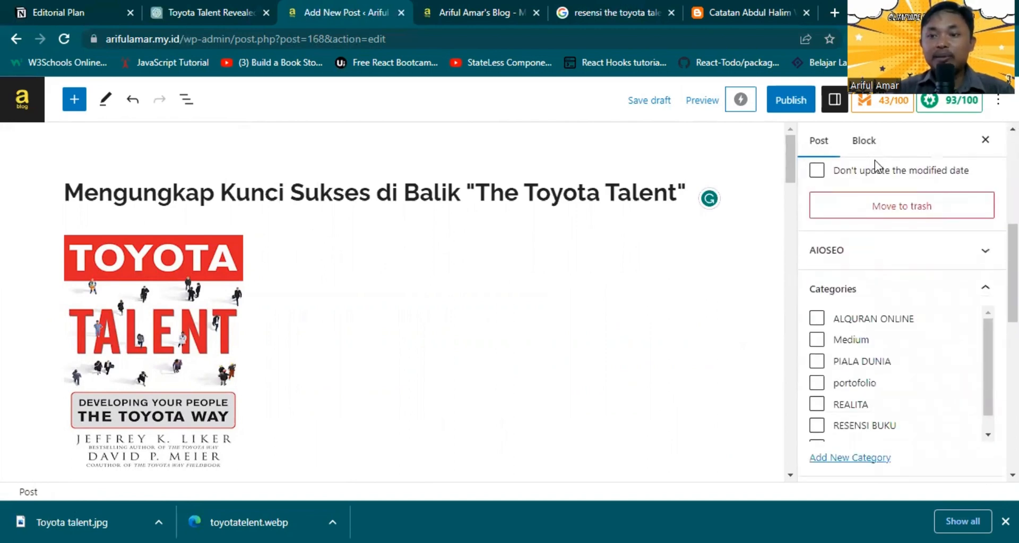
scroll(851, 339, down, 1)
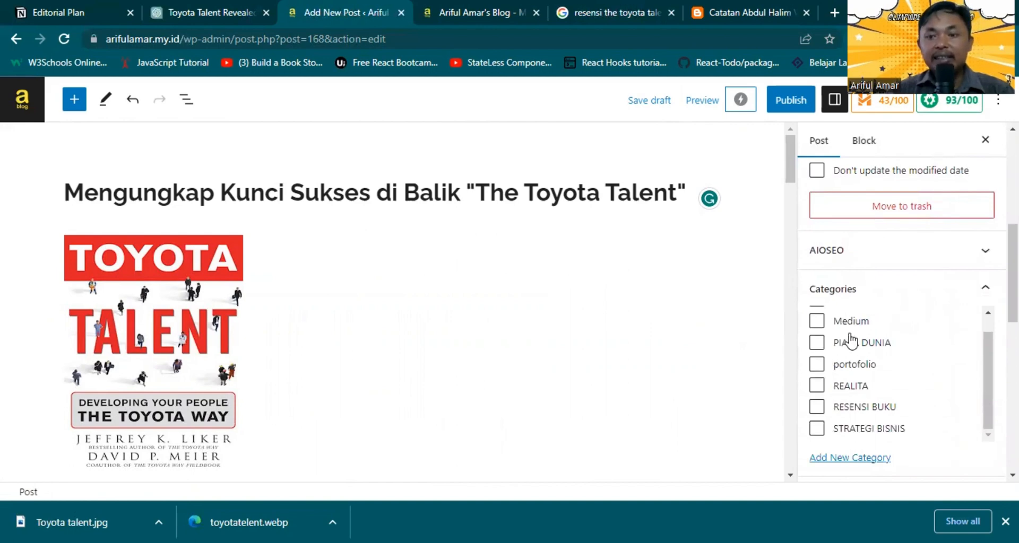
click(817, 408)
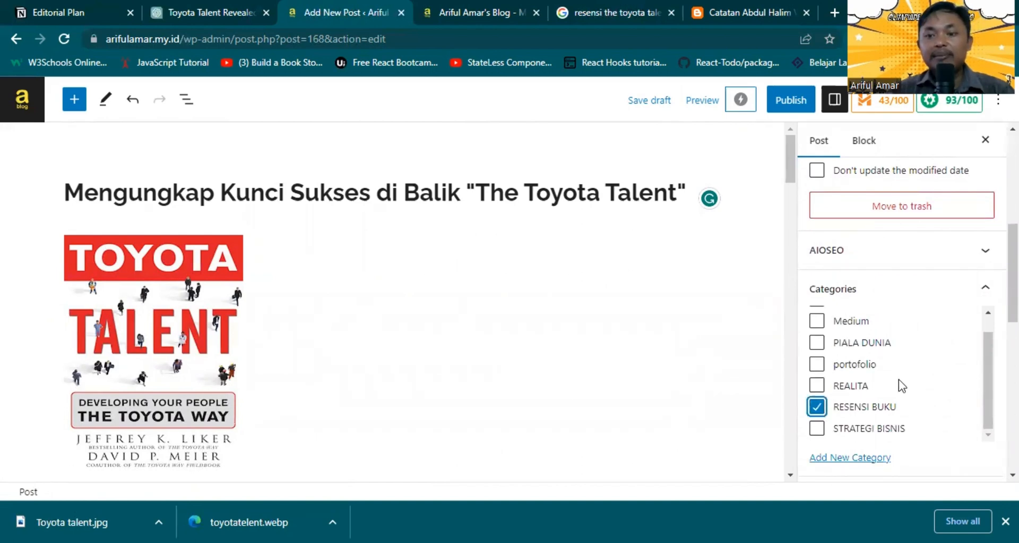
- Add the tag "resensi buku the toyota talent" to the post
scroll(983, 252, down, 4)
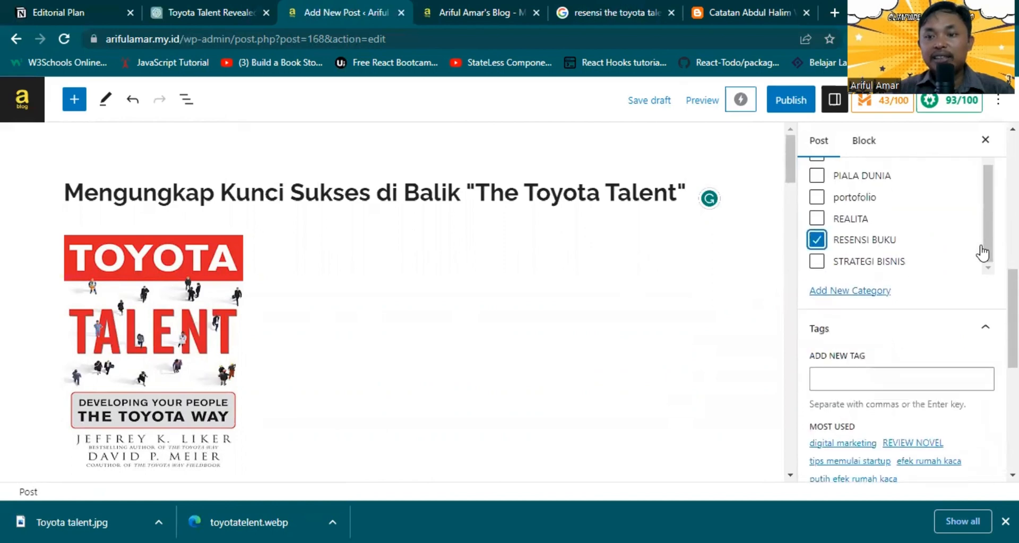
scroll(982, 253, down, 1)
click(925, 260)
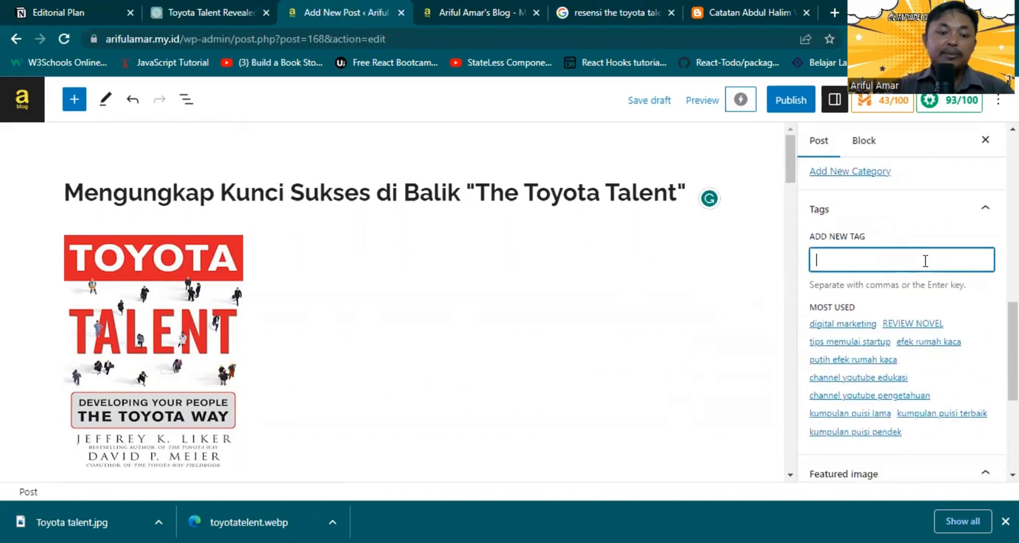
text(resen)
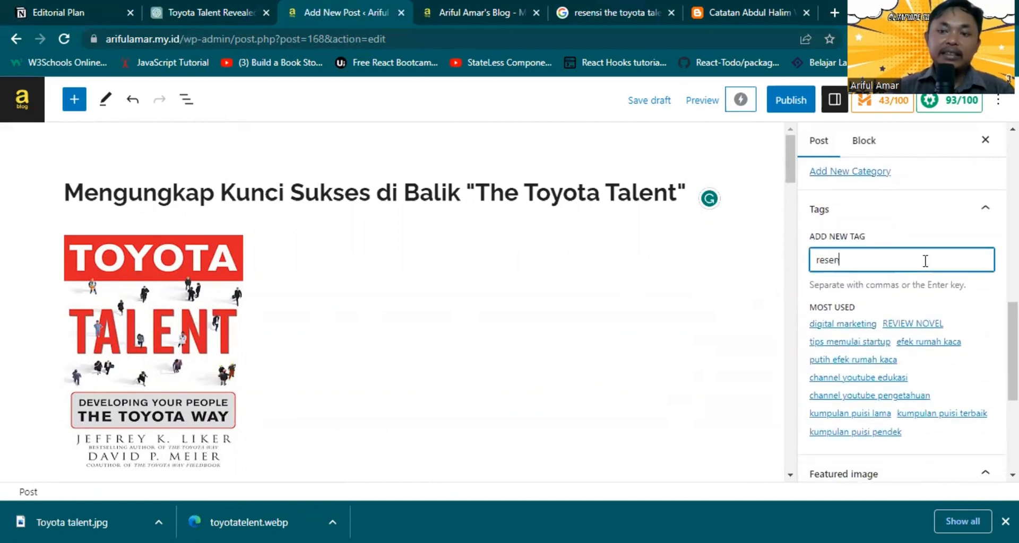
text(si buku t)
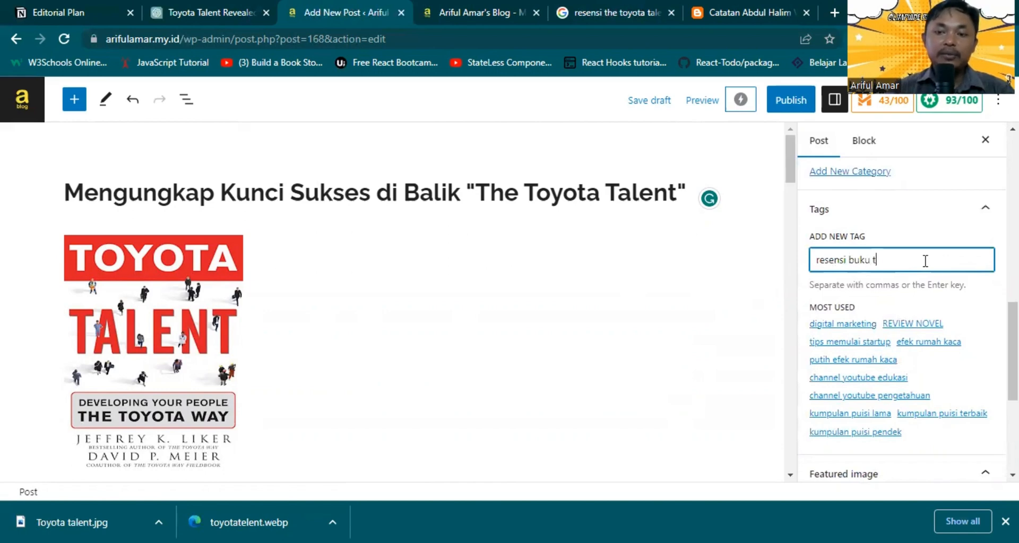
text(he toyota t)
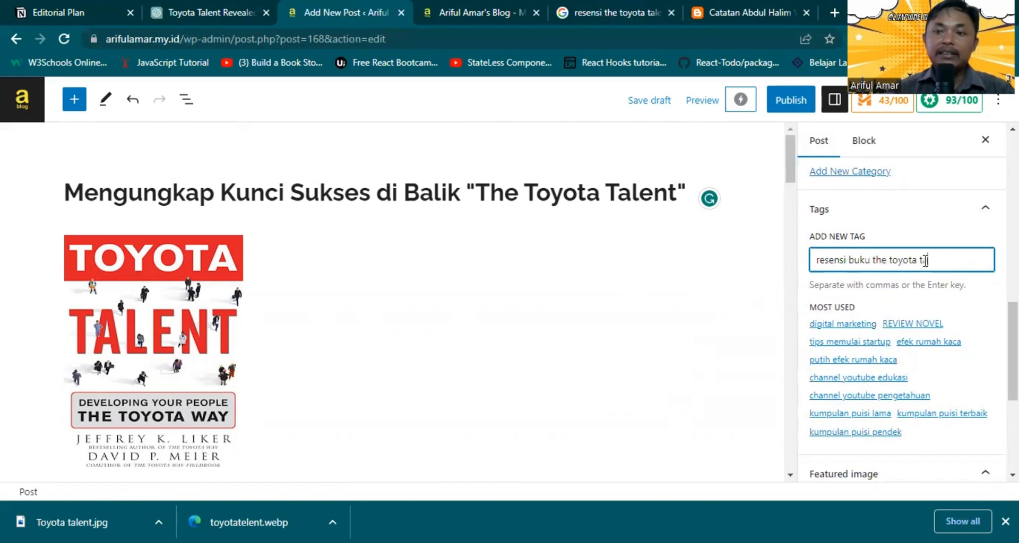
text(alent. re)
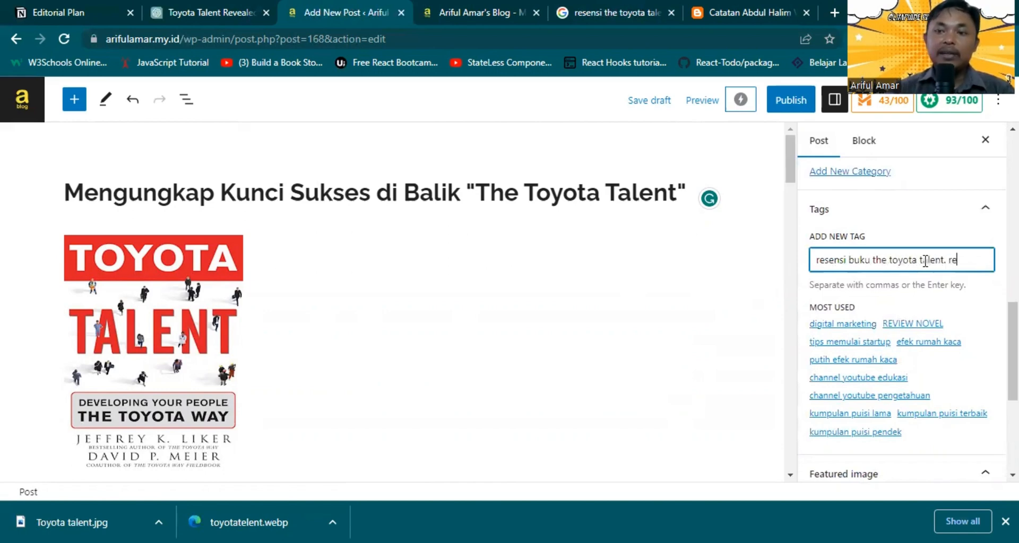
text(sen)
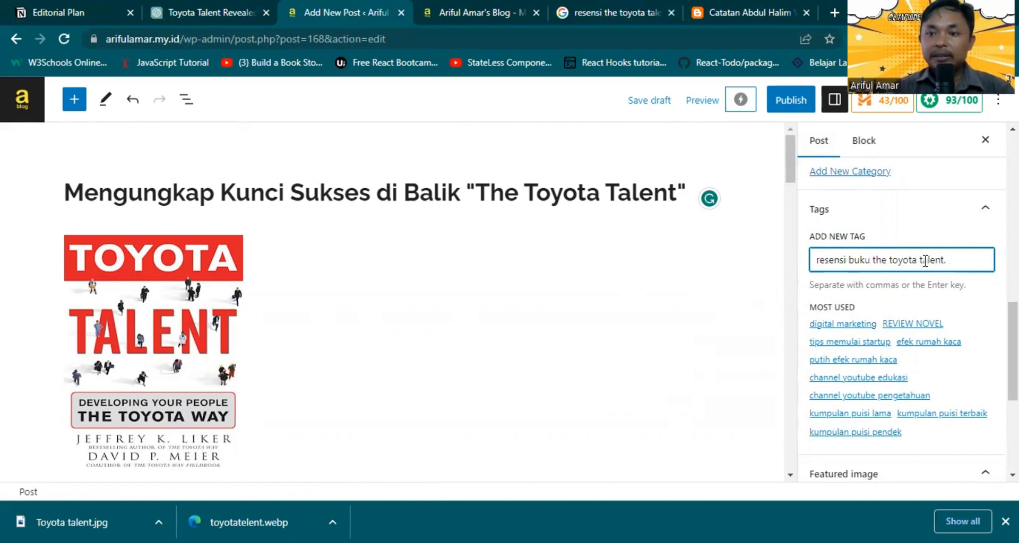
key(Return)
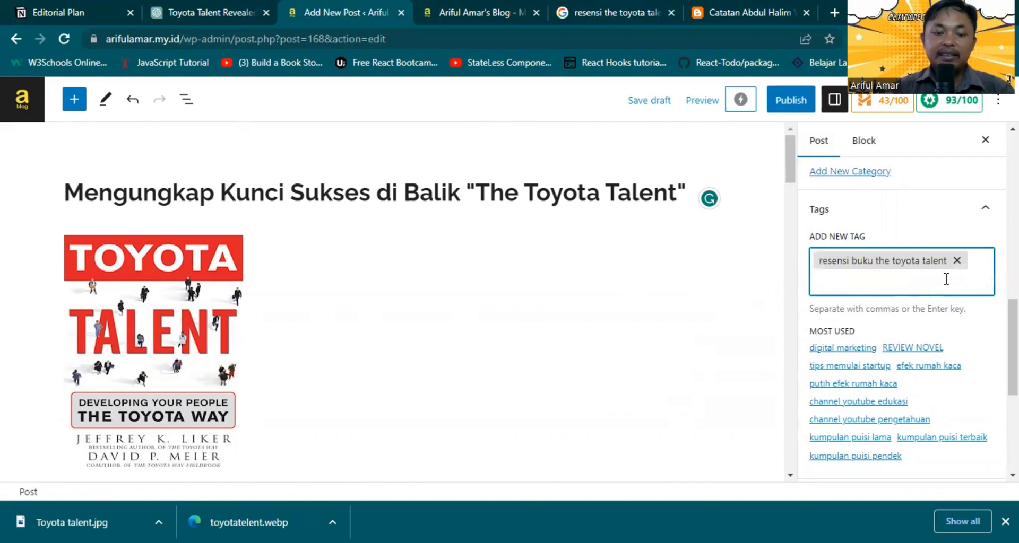
- Add the tag "resensi the toyota talent" to the post
text(resensi the t)
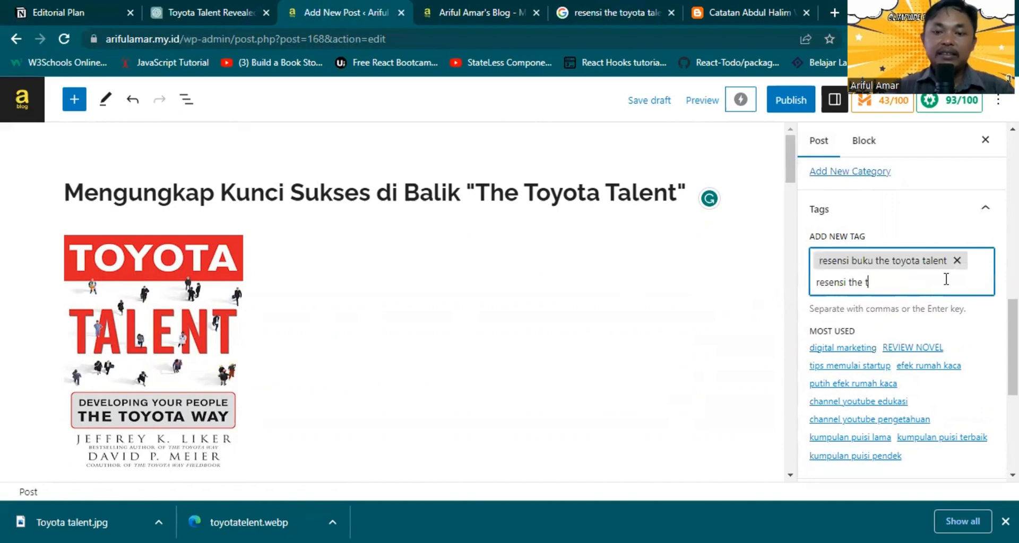
text(oyota talenbt)
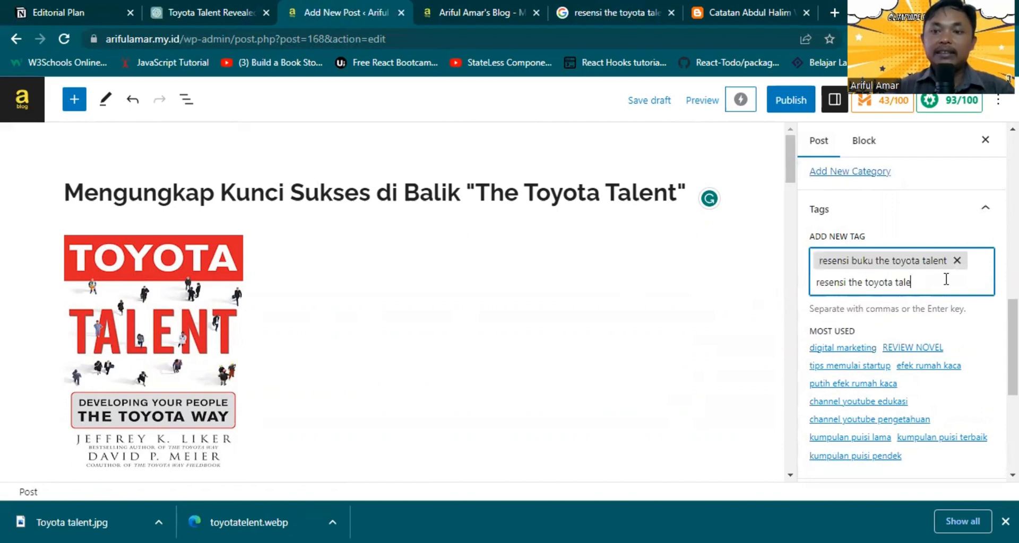
key(Return)
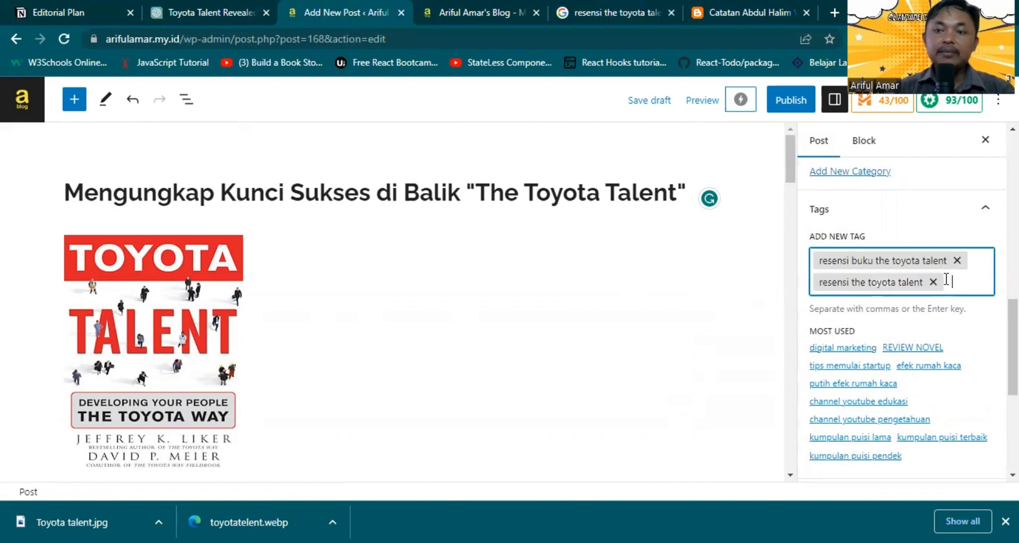
- Add the tag "resensi buku toyota talent" to the post
text(resensi b)
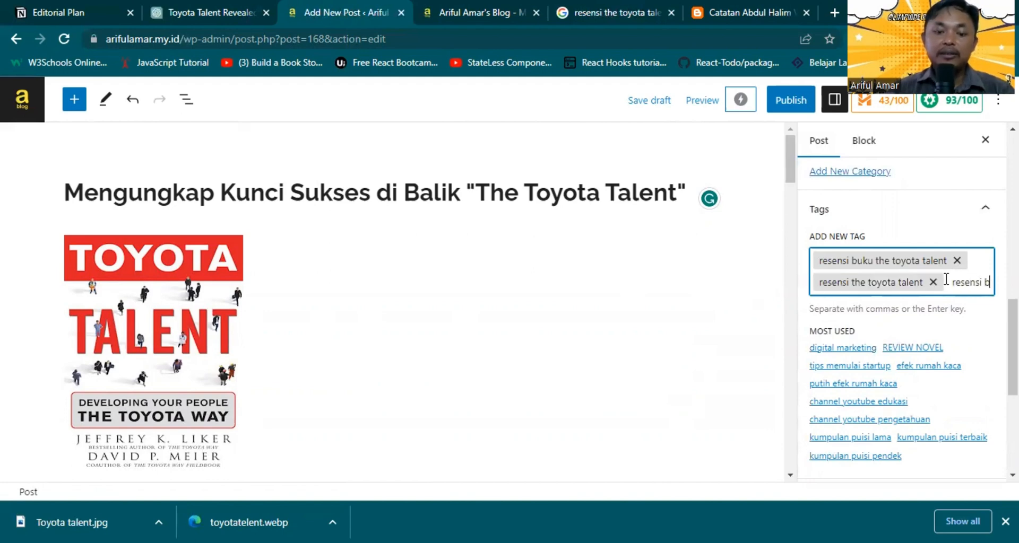
text(uku toyo)
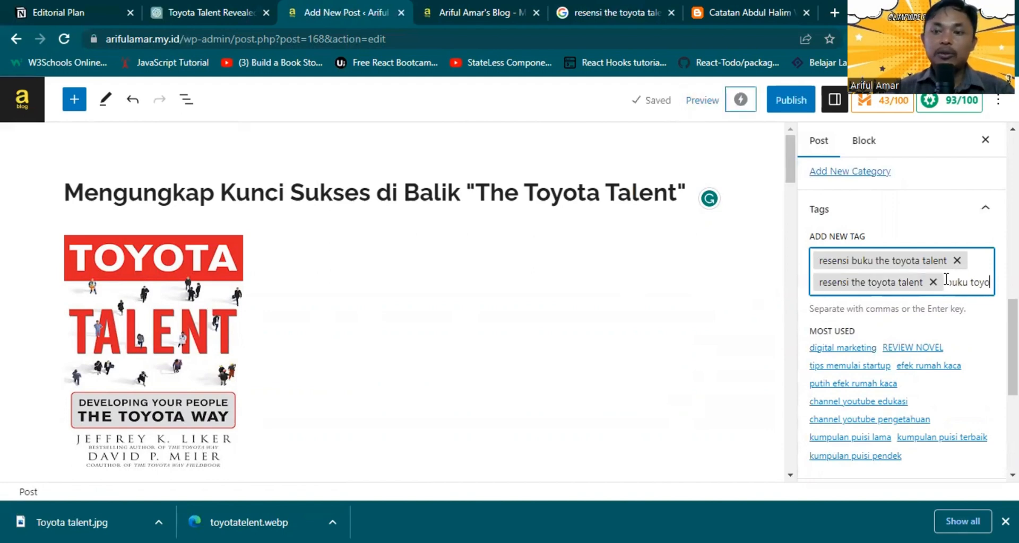
text(ta at)
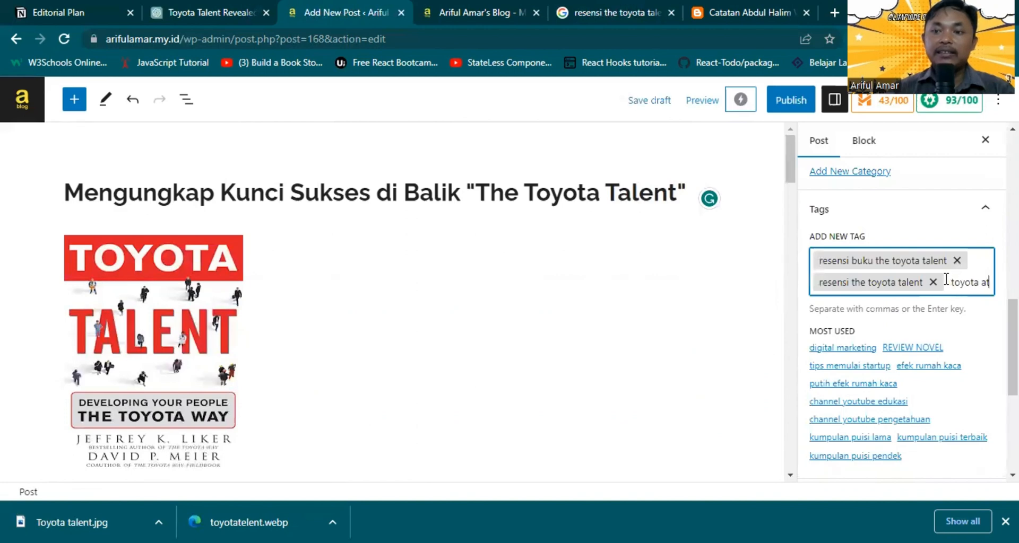
key(BackSpace)
key(BackSpace)
text(talent)
key(Return)
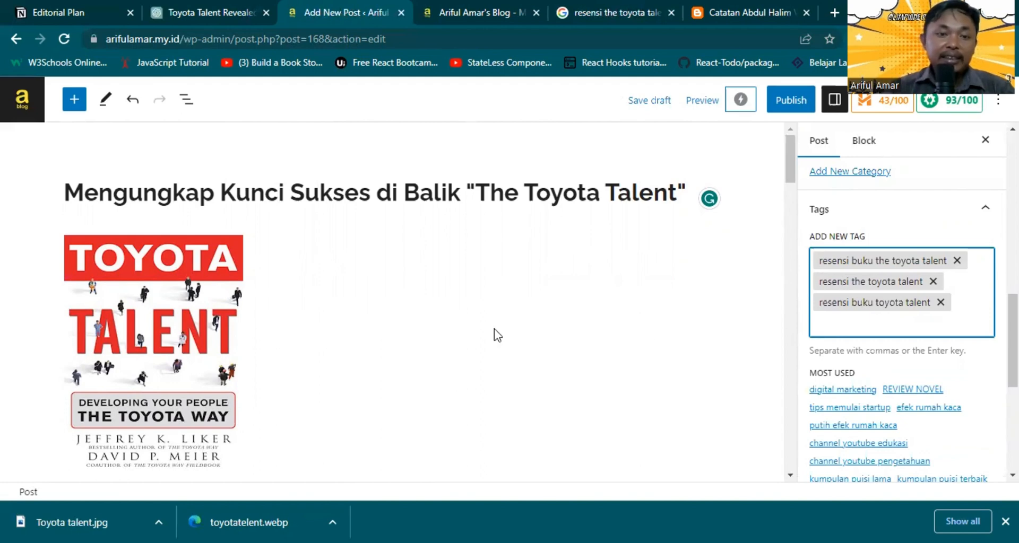
- Open the media library for choosing the post's featured image
scroll(497, 334, down, 3)
scroll(495, 331, up, 3)
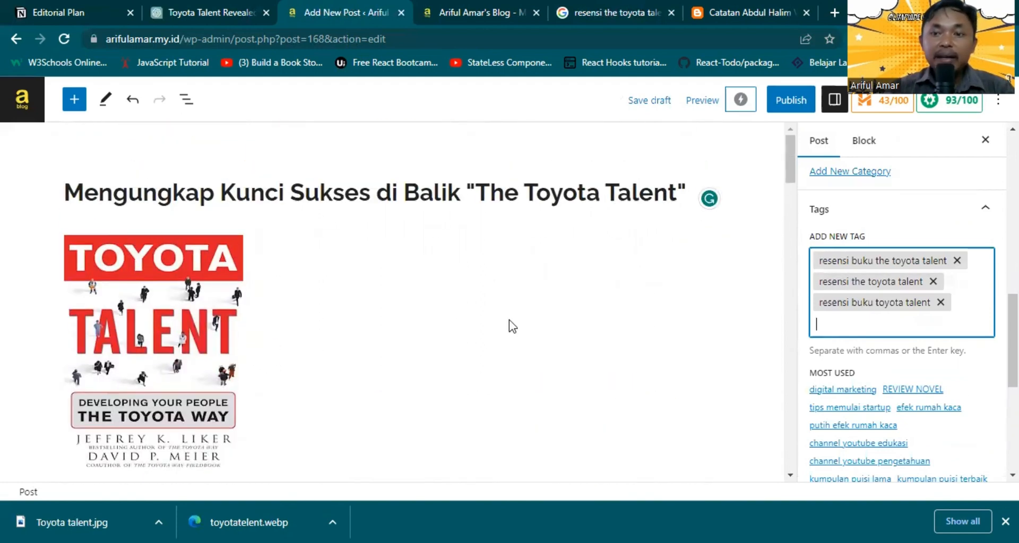
scroll(920, 270, down, 6)
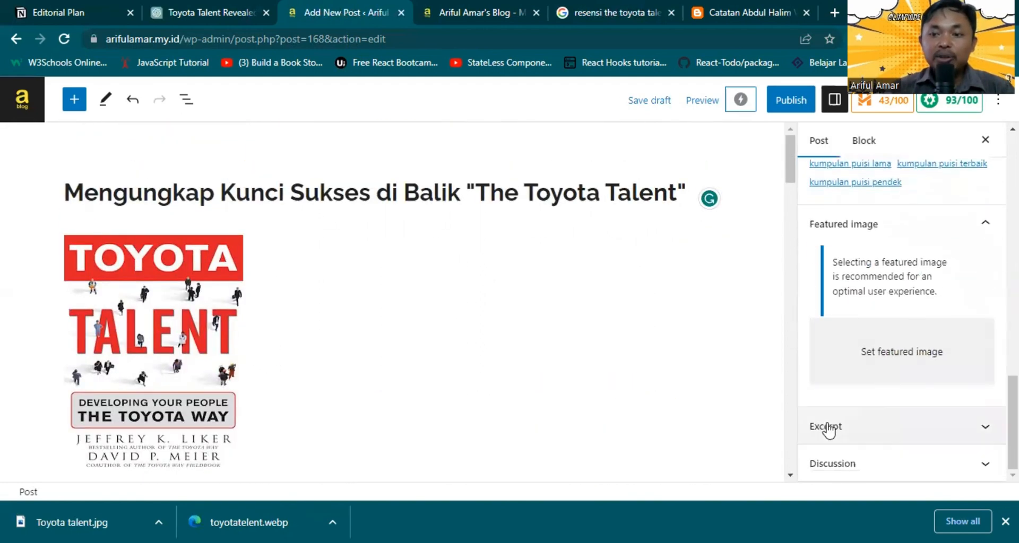
click(883, 337)
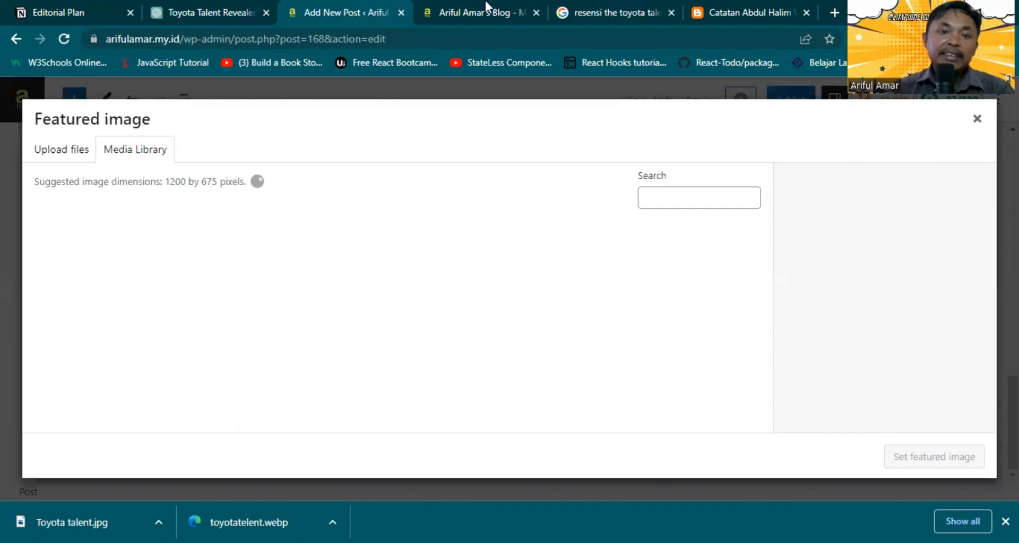
- Check how featured images appear with the posts on the blog's home page and return to the post editor
click(486, 3)
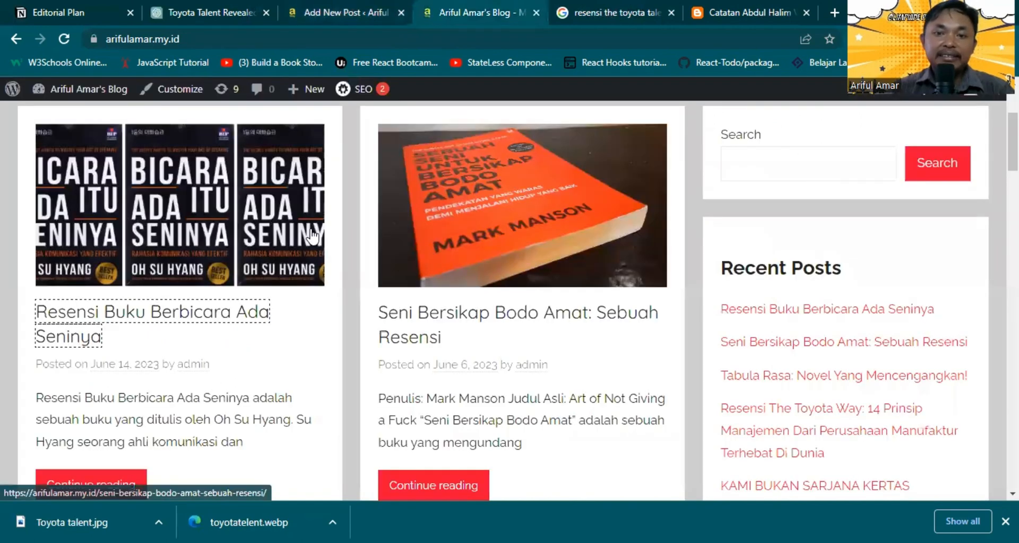
scroll(295, 295, up, 3)
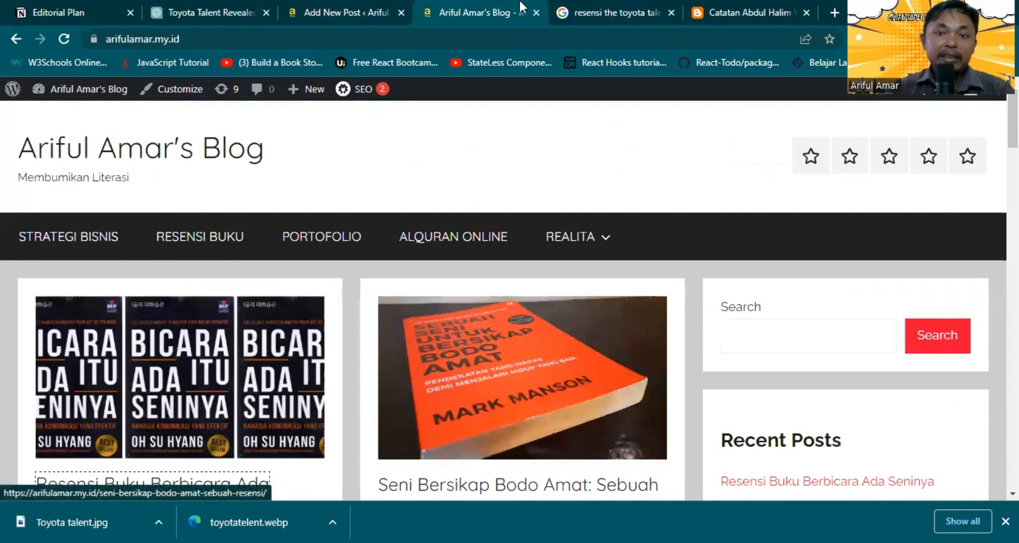
click(366, 8)
- Set the Toyota-talent.jpg book cover from the media library as the post's featured image
click(94, 256)
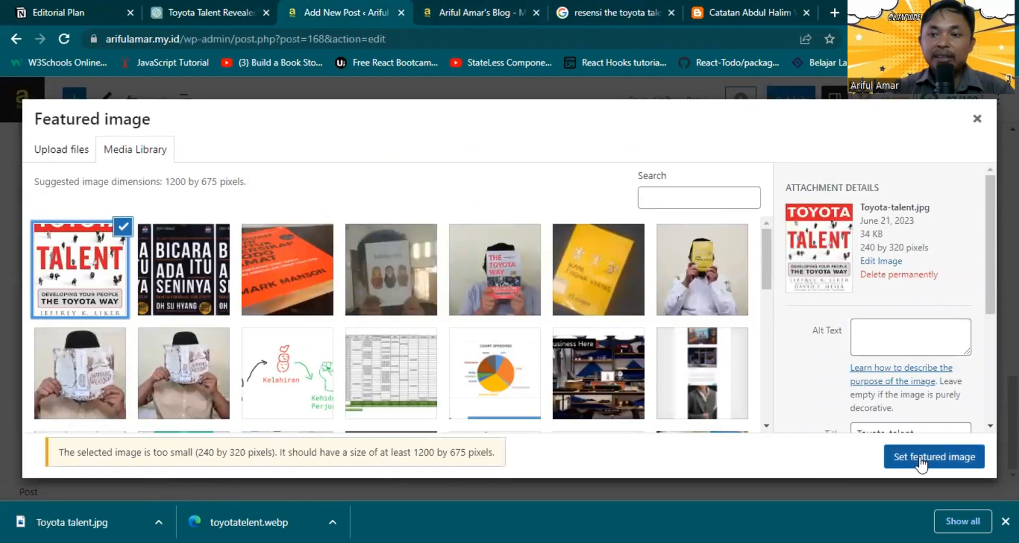
scroll(857, 304, down, 2)
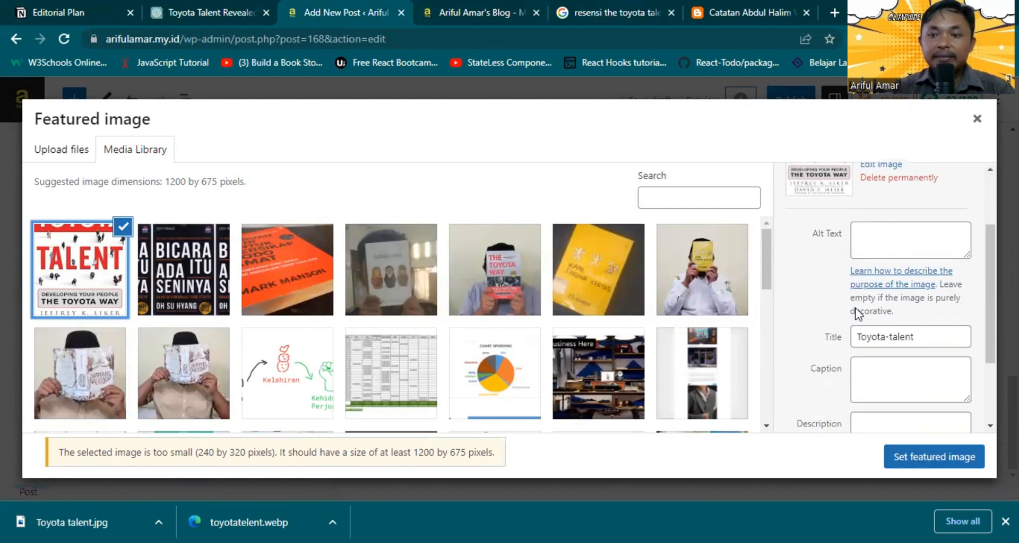
scroll(858, 315, up, 2)
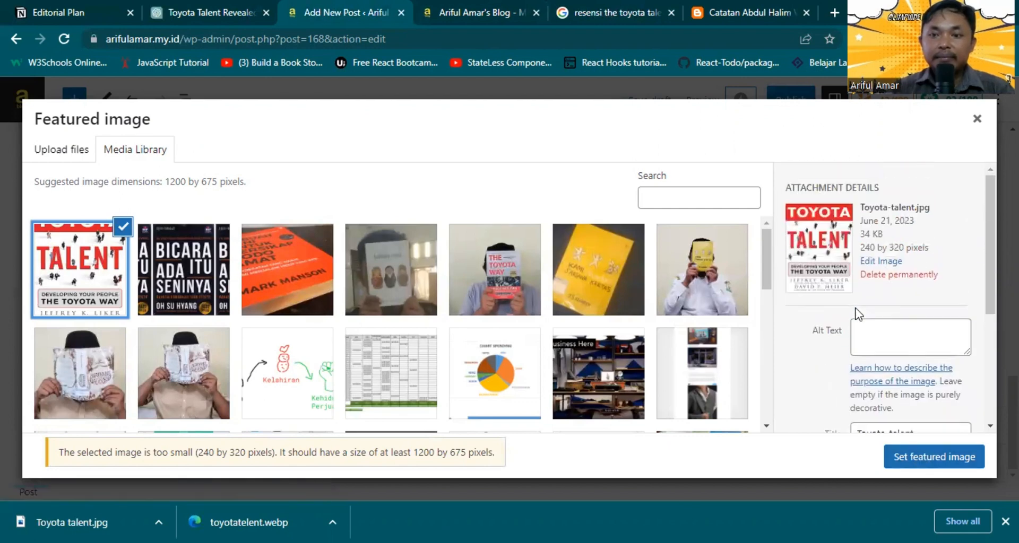
click(930, 462)
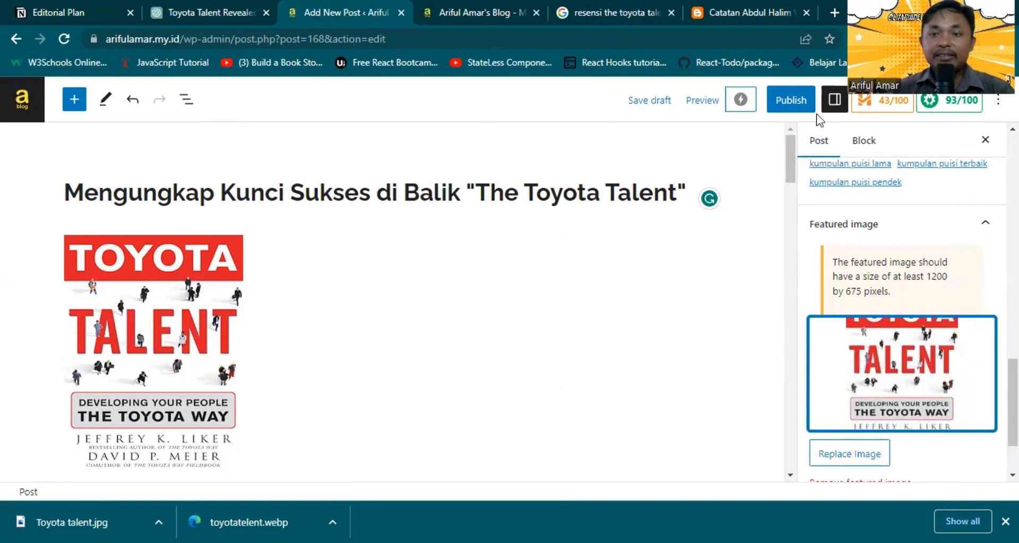
- Publish the "The Toyota Talent" post with public visibility and open the live post
click(800, 109)
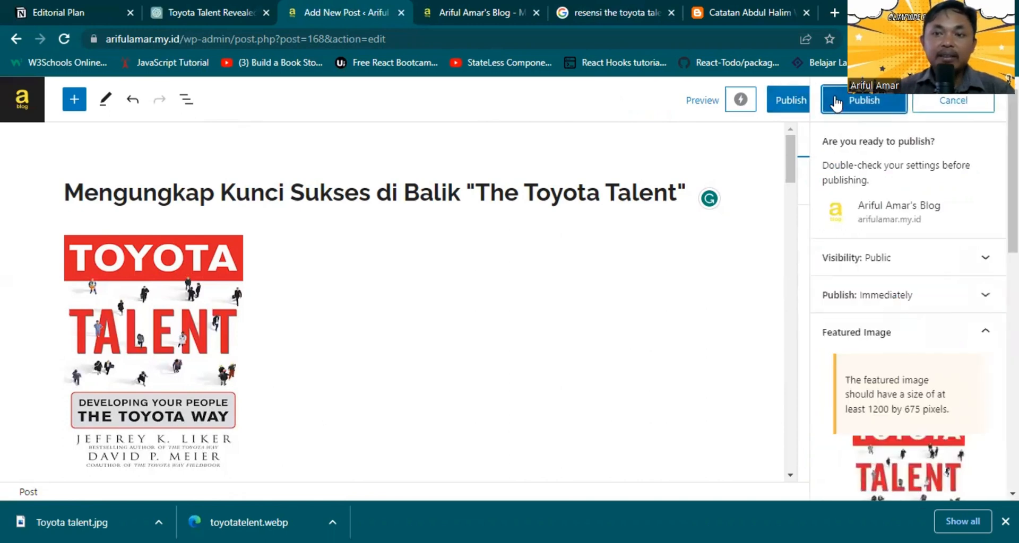
click(841, 98)
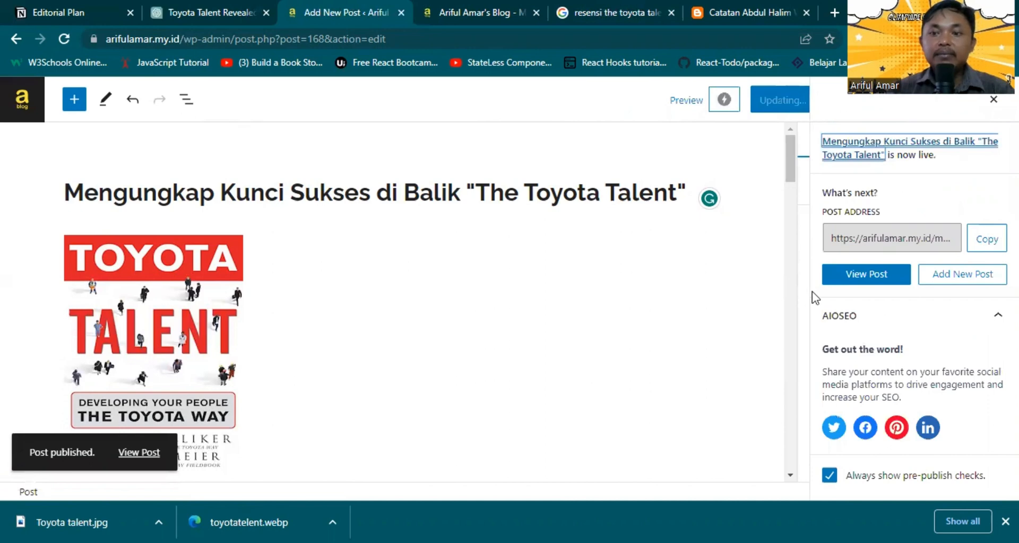
click(846, 281)
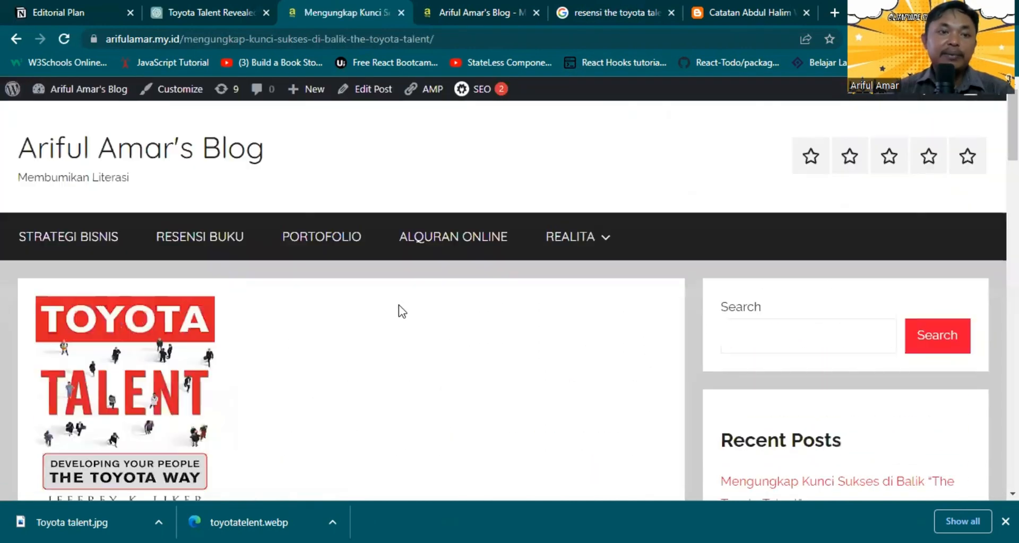
- Open the blog's home page and examine how the new Toyota Talent post is listed among the other posts
click(85, 161)
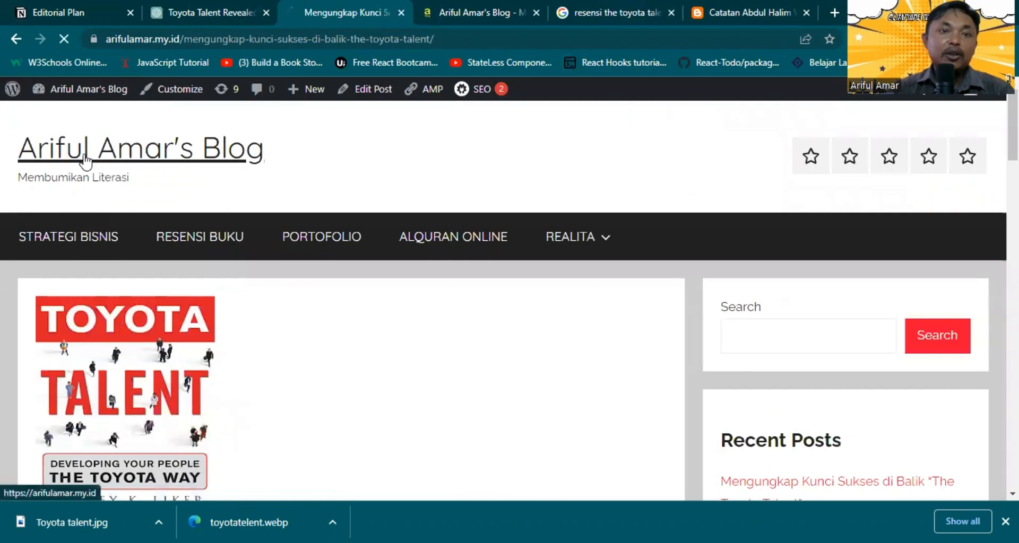
scroll(194, 391, down, 5)
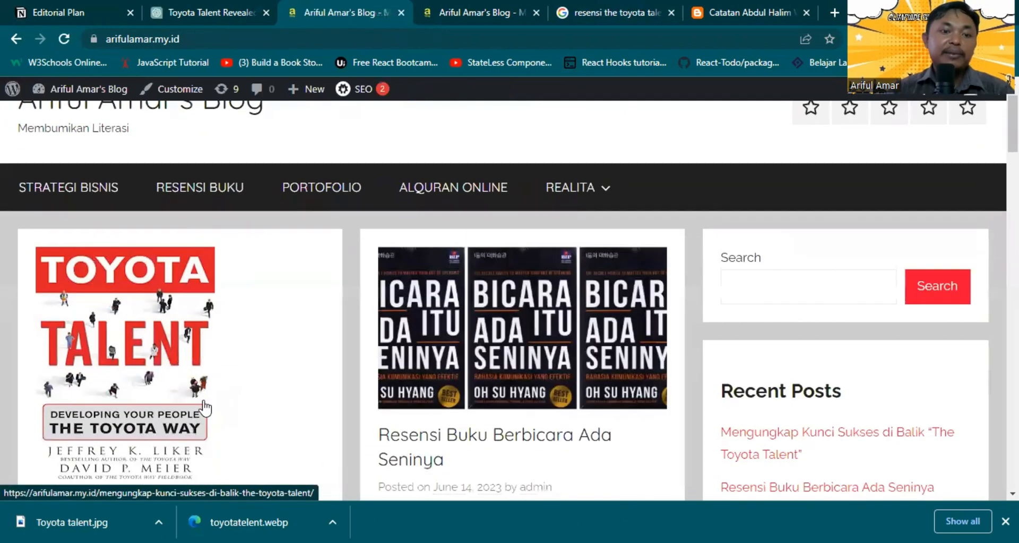
scroll(281, 404, up, 6)
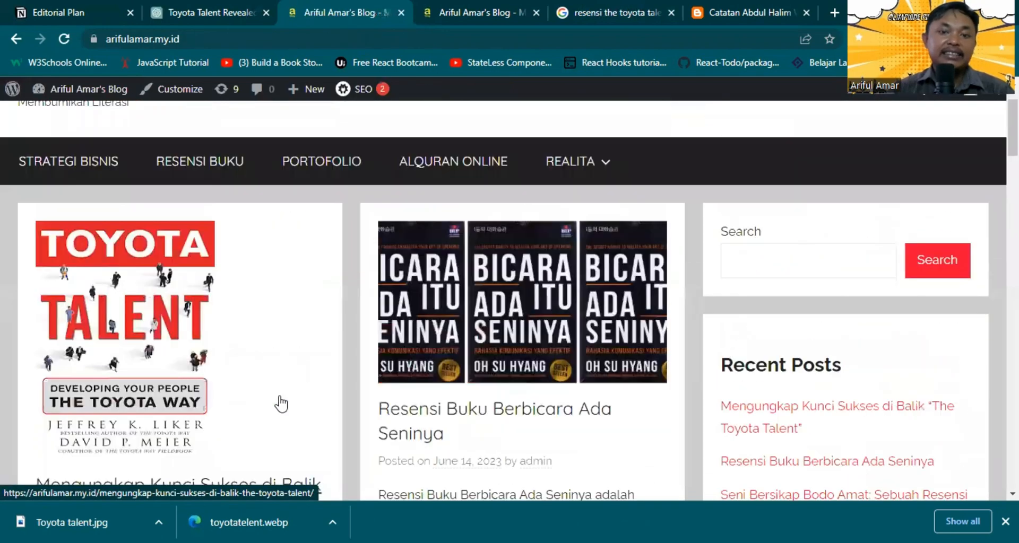
scroll(279, 404, down, 8)
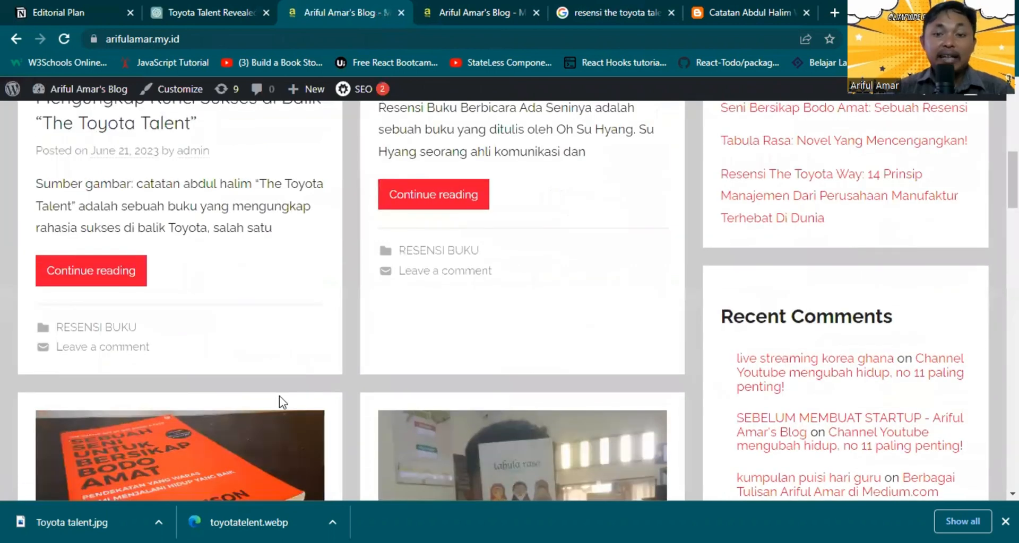
scroll(279, 396, up, 10)
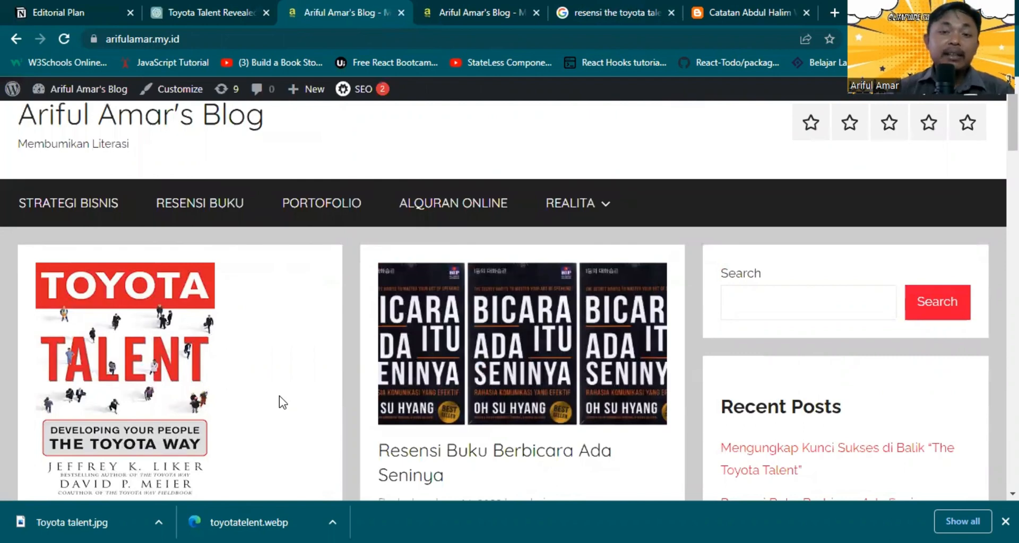
- Search Google for "resensi the toyota way" and switch from image results to all web results
click(506, 2)
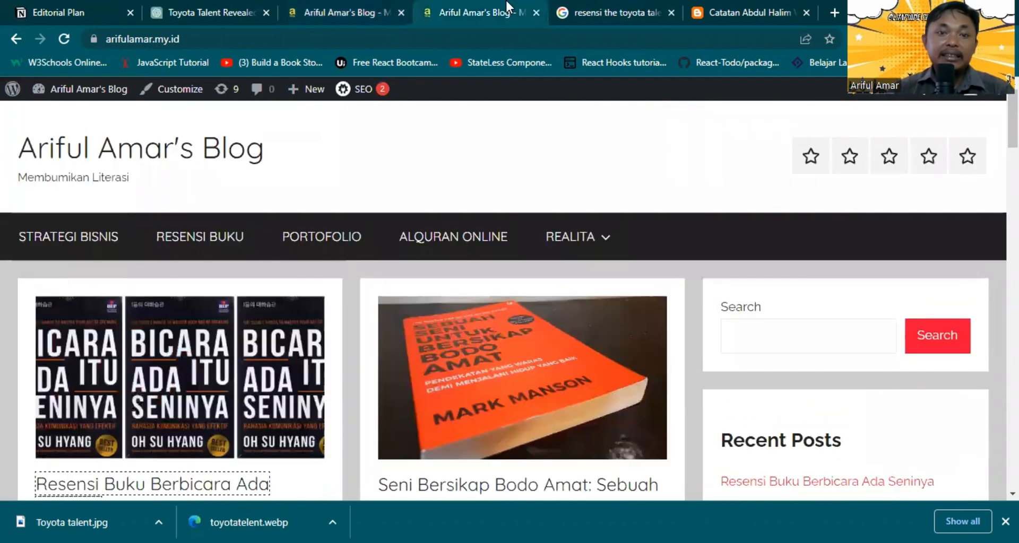
click(612, 2)
scroll(343, 133, up, 3)
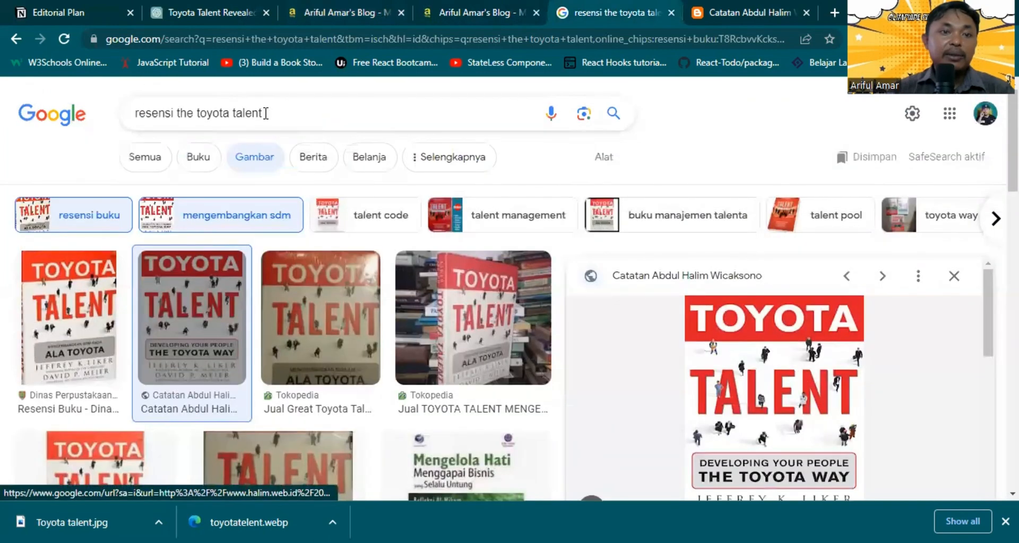
drag(266, 114, 232, 113)
text(way)
key(Return)
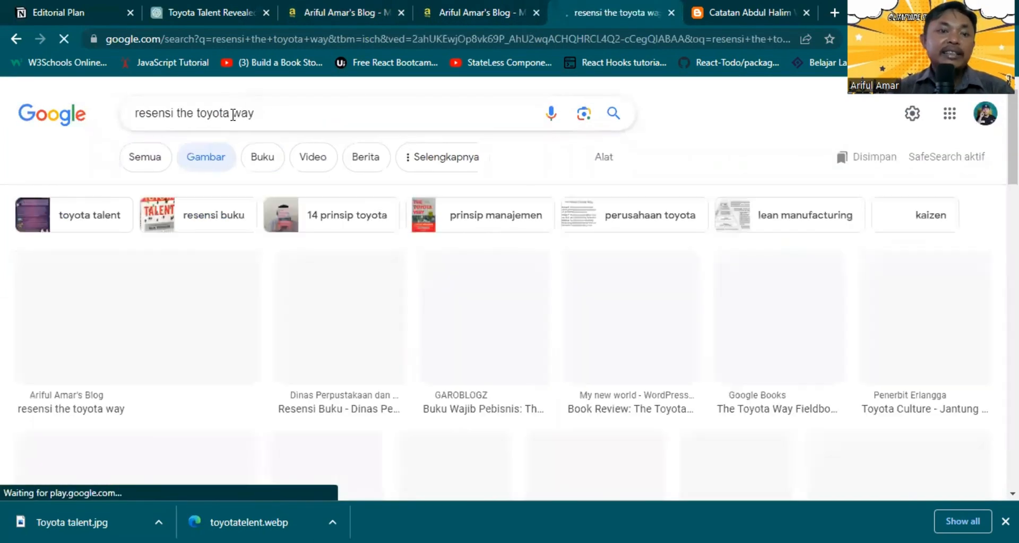
click(152, 151)
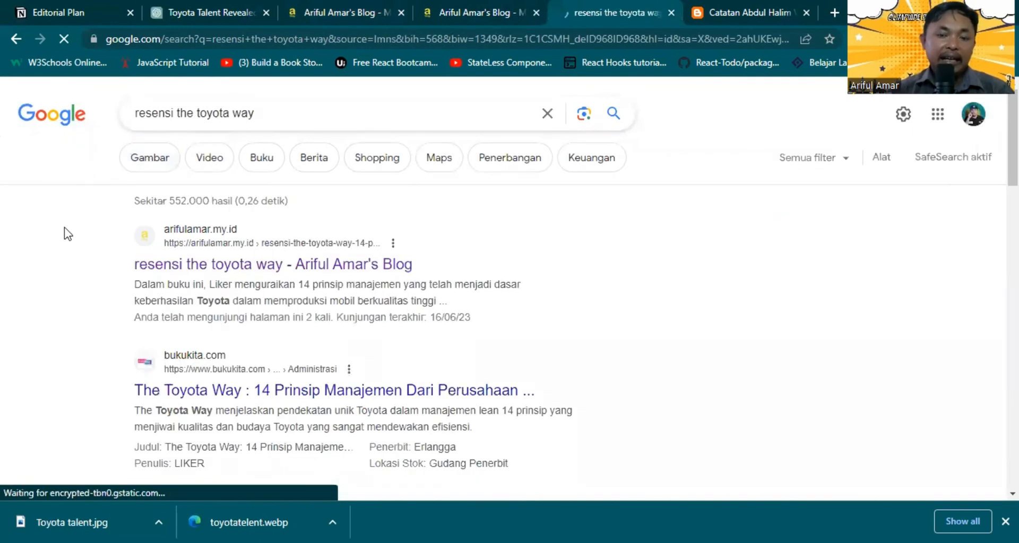